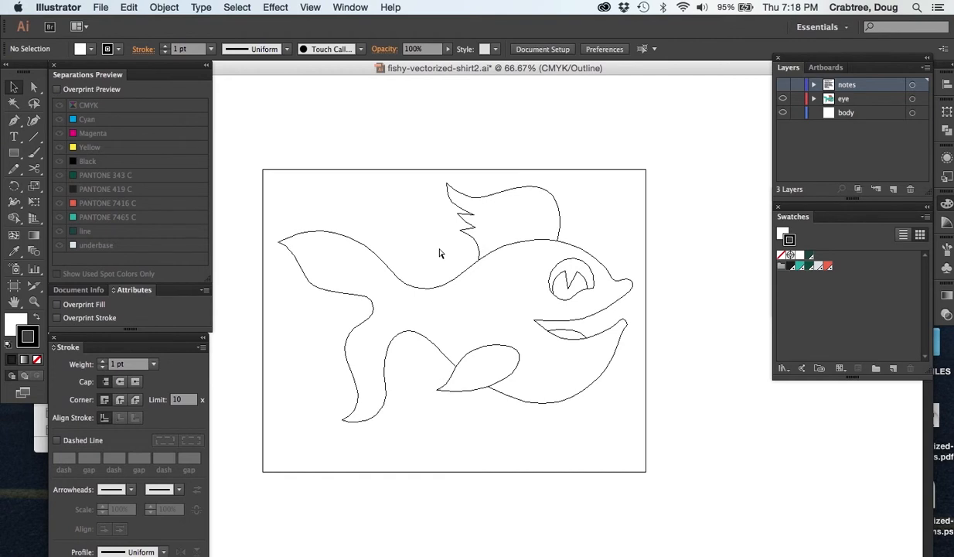
# Switch the fish artwork to full-colour preview and briefly display the notes layer to read the print-preparation checklist
pyautogui.press('super+y')
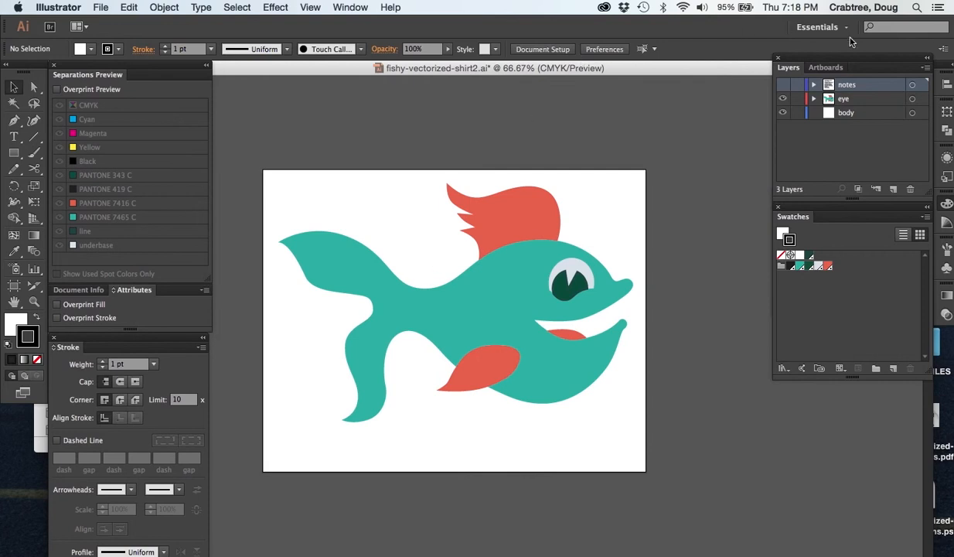
pyautogui.click(782, 84)
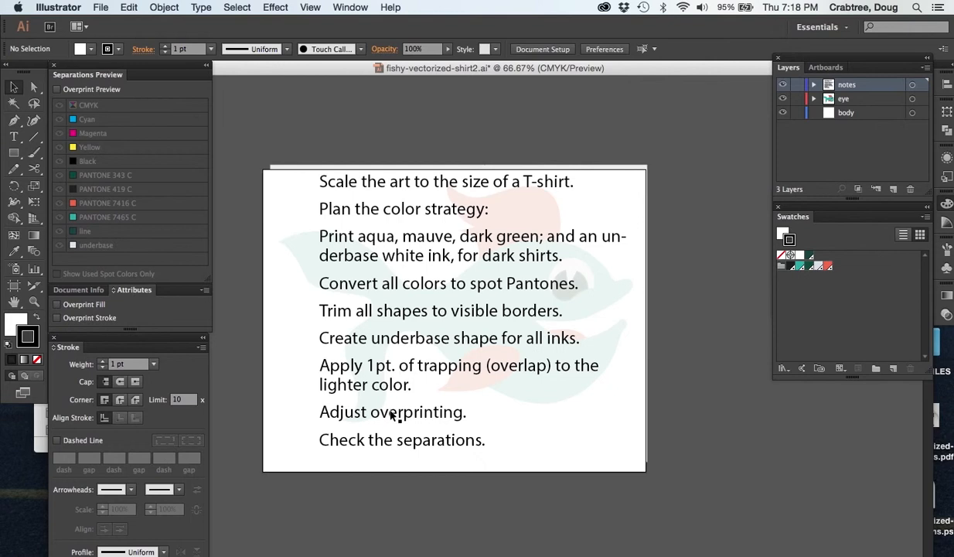
pyautogui.click(783, 85)
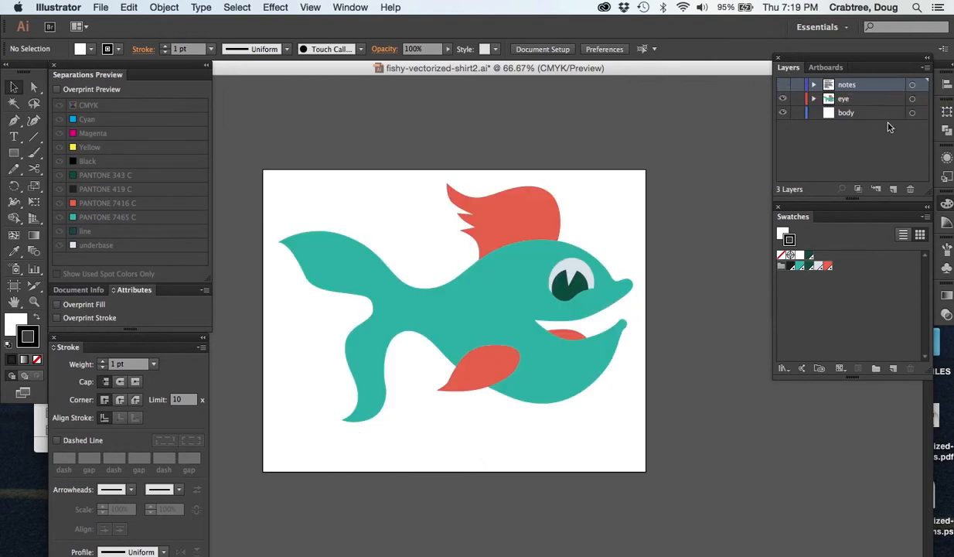
# Rename the eye layer as fish and the body layer as undercolor
pyautogui.doubleClick(846, 101)
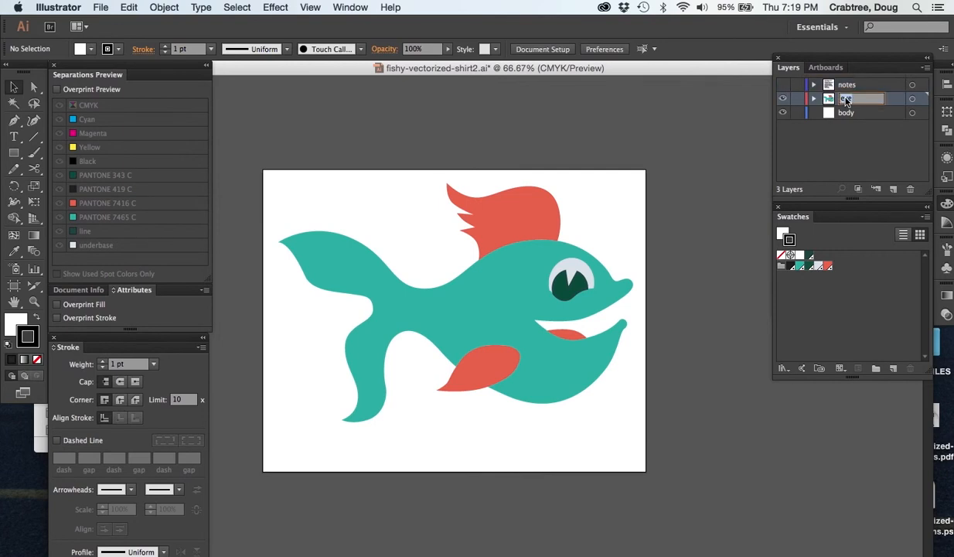
pyautogui.write('fish')
pyautogui.press('Return')
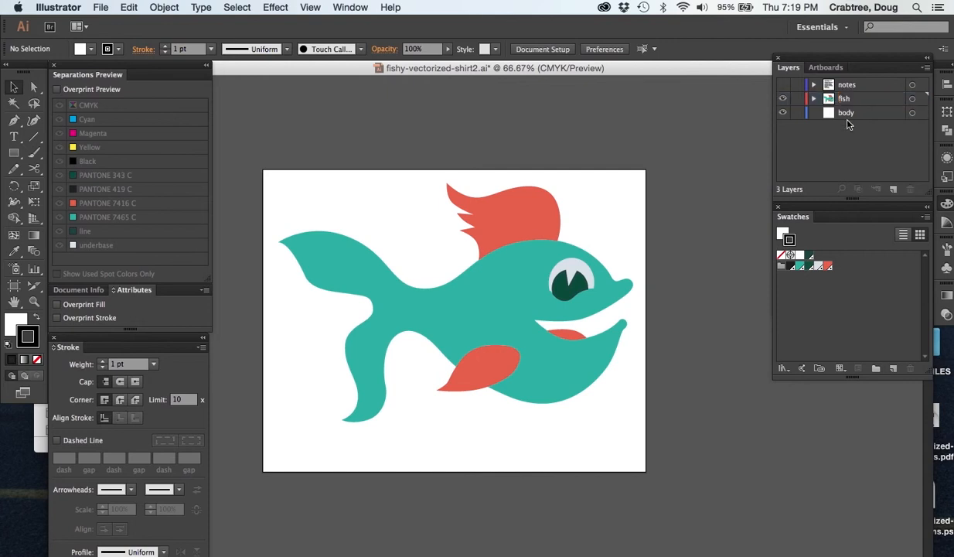
pyautogui.click(846, 113)
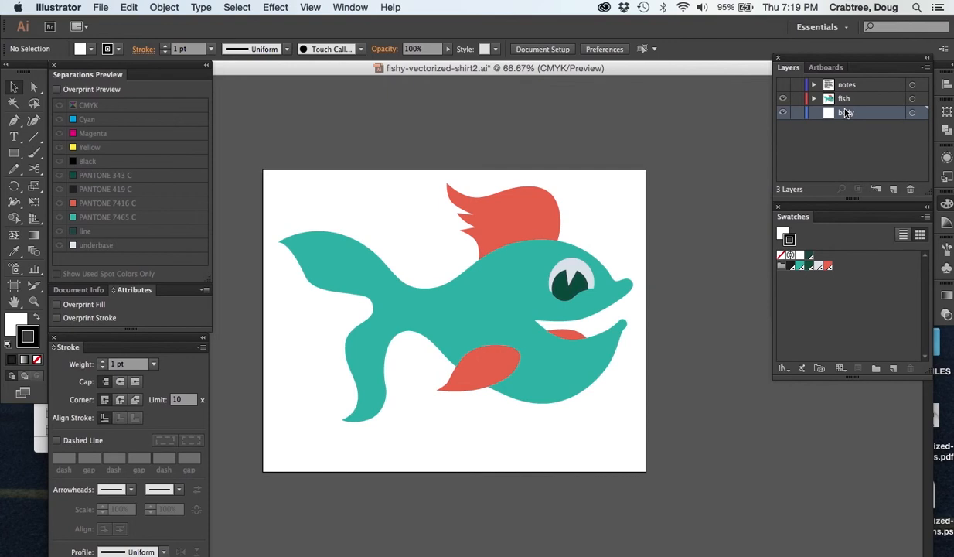
pyautogui.doubleClick(847, 113)
pyautogui.write('undercolor')
pyautogui.click(829, 144)
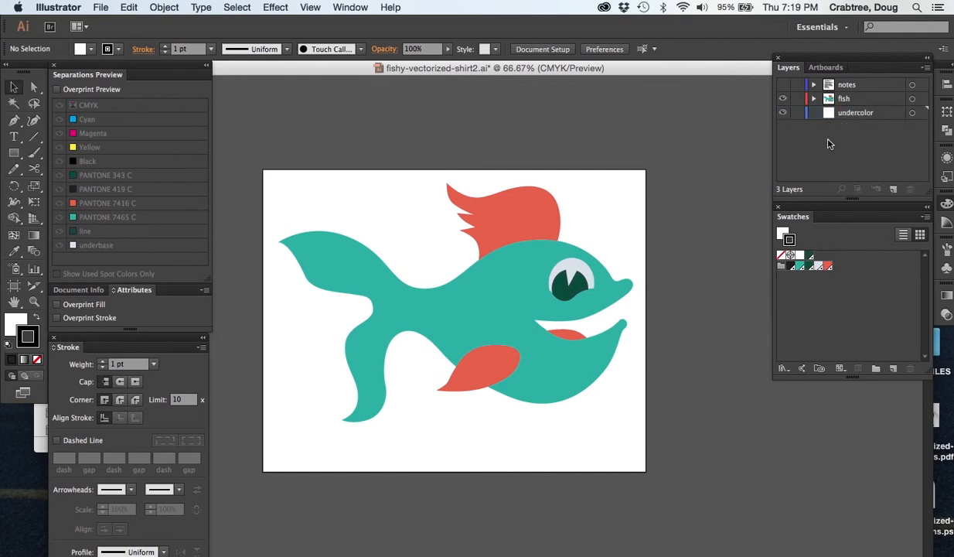
# Add a new layer named traps and place it directly above the fish layer
pyautogui.click(893, 188)
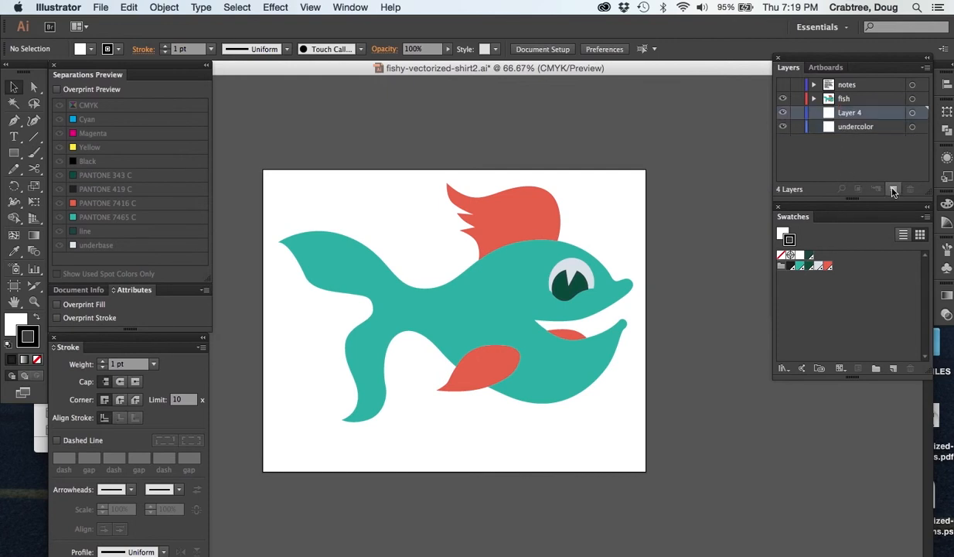
pyautogui.doubleClick(843, 115)
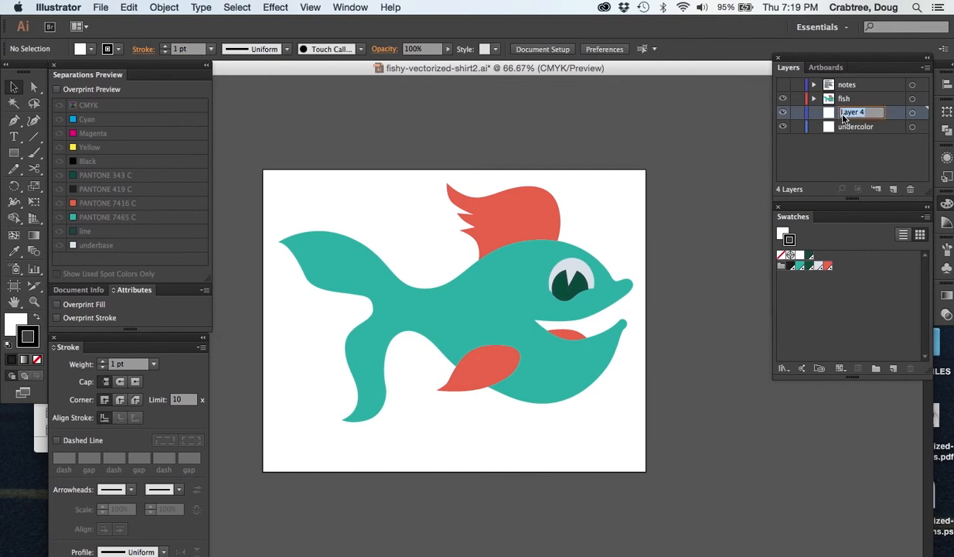
pyautogui.write('traps')
pyautogui.press('Return')
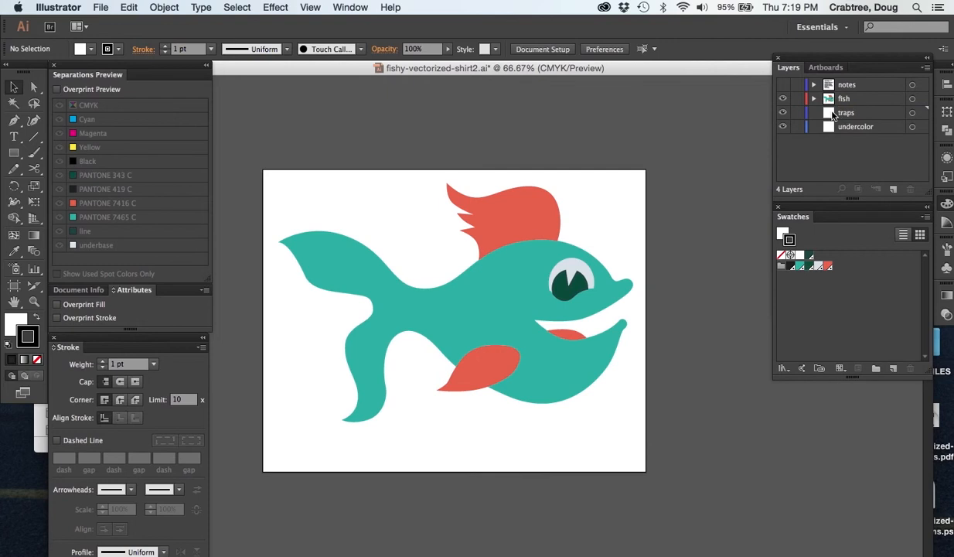
pyautogui.moveTo(832, 115); pyautogui.dragTo(834, 92)
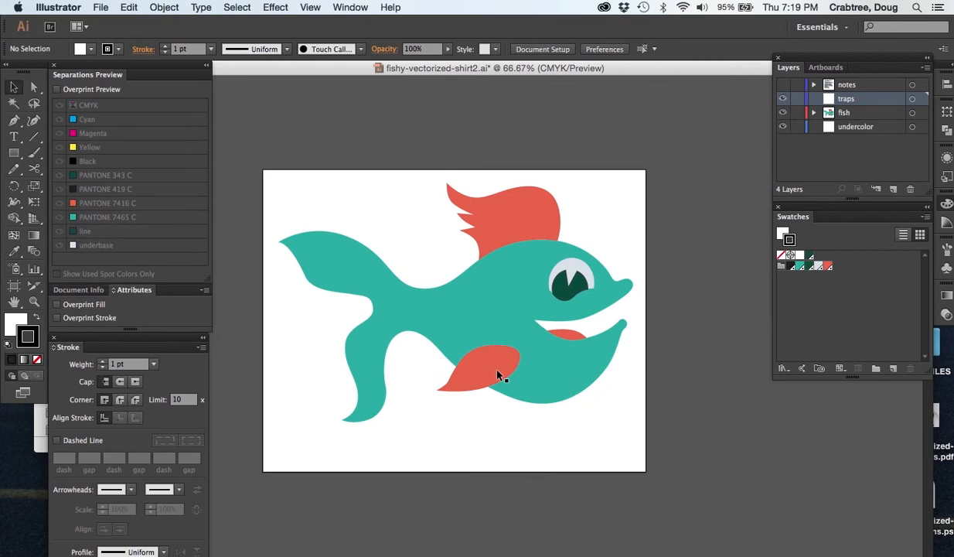
pyautogui.click(832, 115)
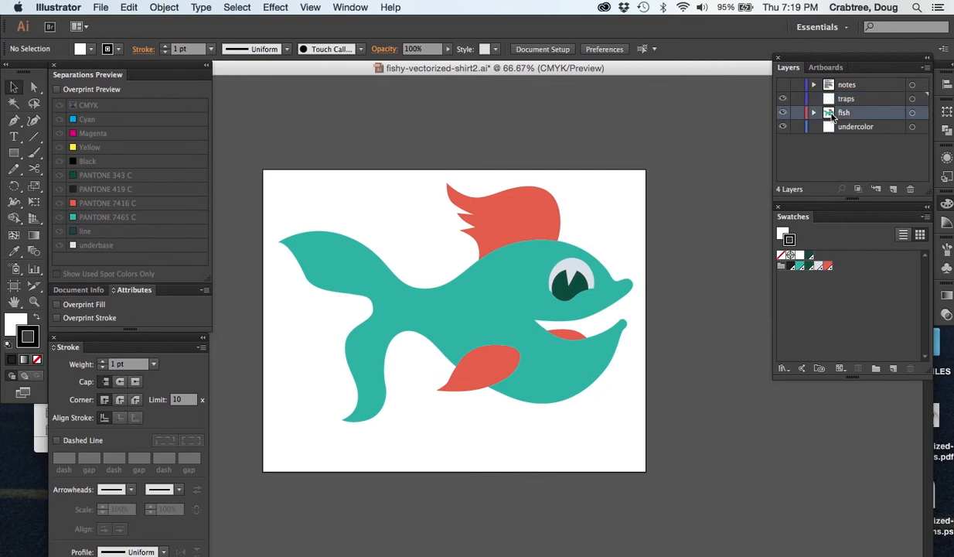
pyautogui.moveTo(269, 179); pyautogui.dragTo(636, 449)
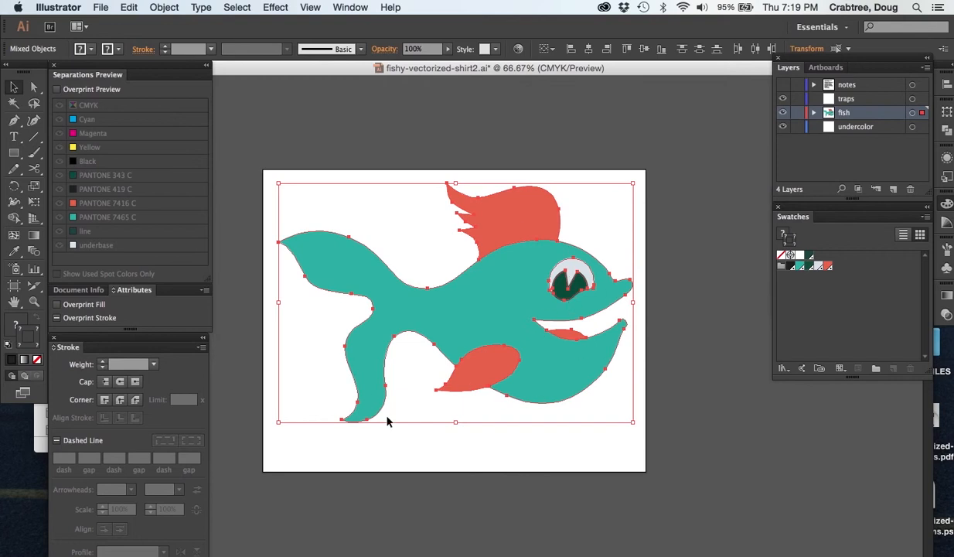
pyautogui.click(852, 129)
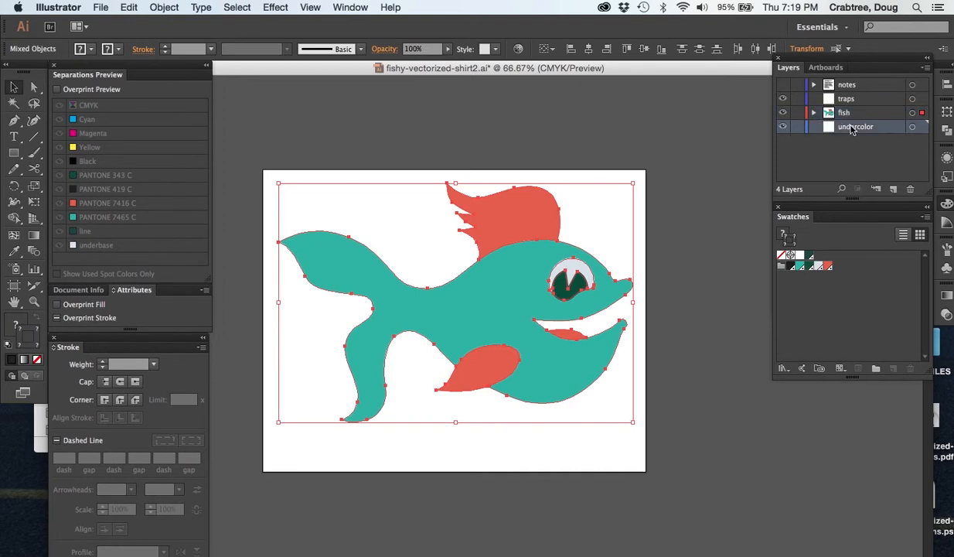
pyautogui.click(797, 114)
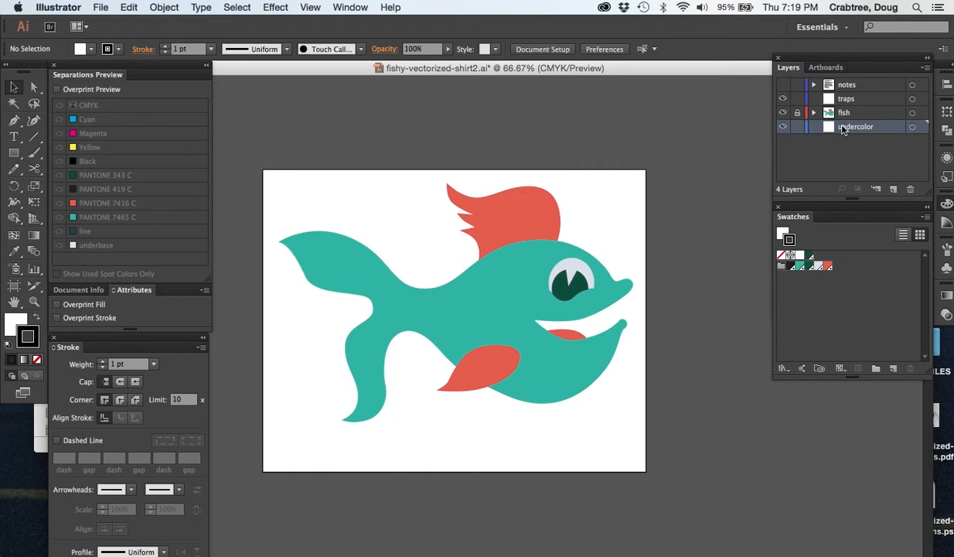
pyautogui.click(797, 114)
# Copy all the fish artwork and lock the fish layer
pyautogui.moveTo(275, 177); pyautogui.dragTo(623, 444)
pyautogui.click(126, 8)
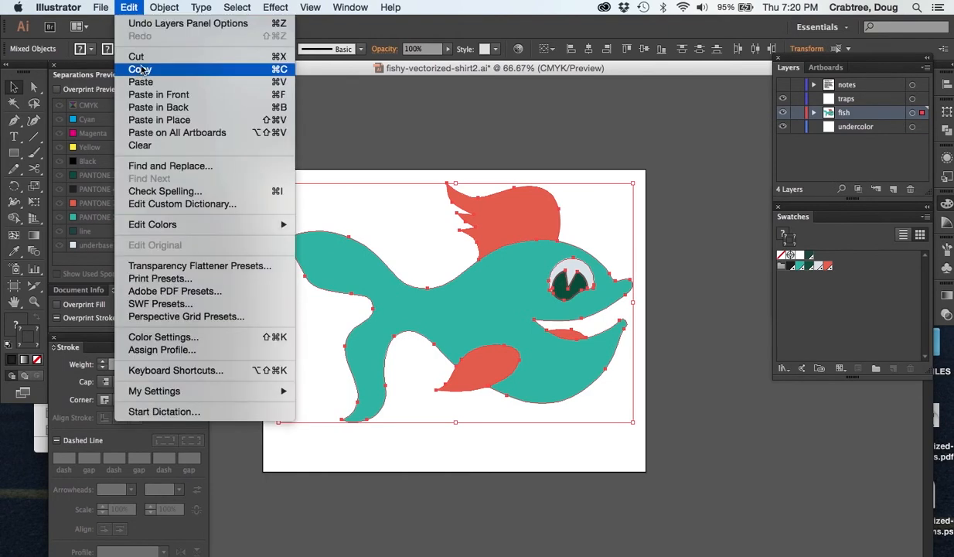
pyautogui.click(138, 74)
pyautogui.click(686, 236)
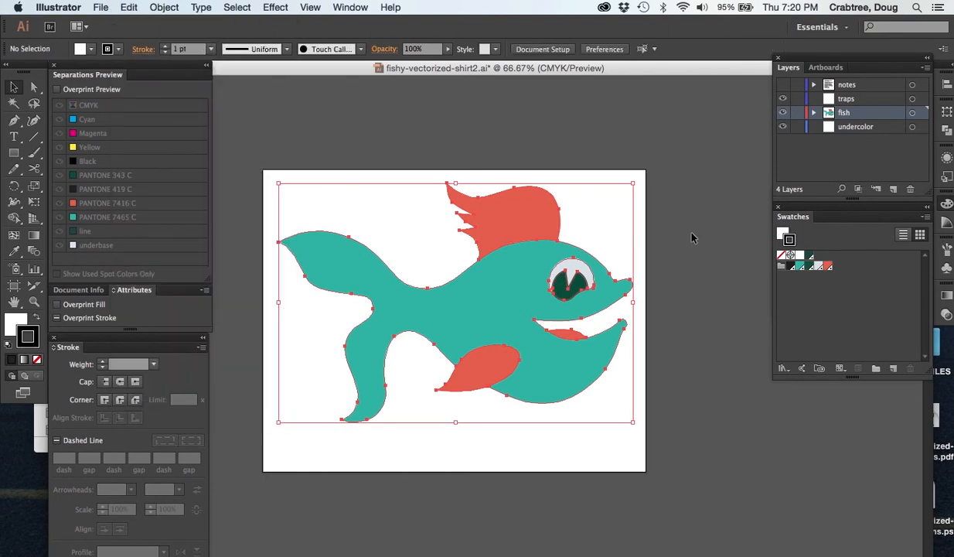
pyautogui.click(797, 113)
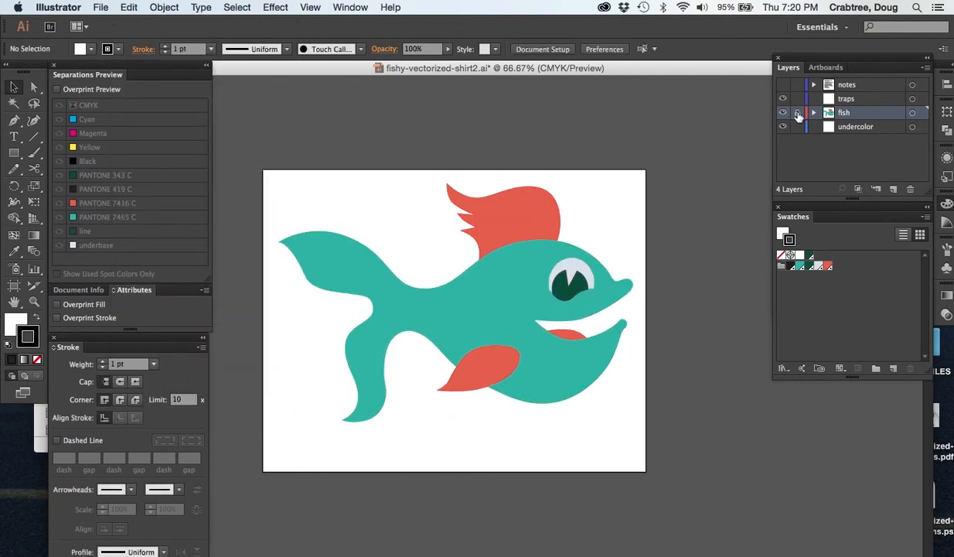
# Paste the copied artwork in back on the undercolor layer, keeping the fish layer hidden
pyautogui.click(848, 128)
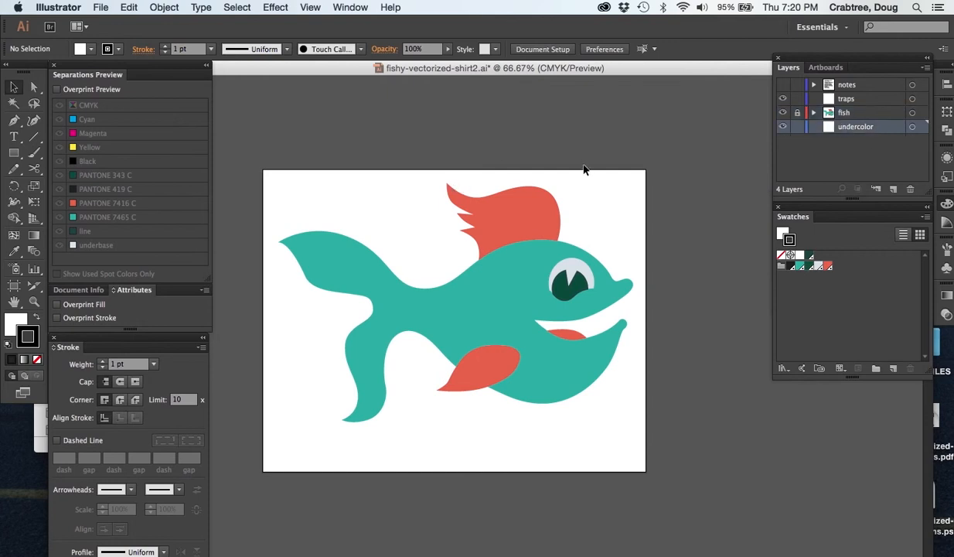
pyautogui.click(783, 114)
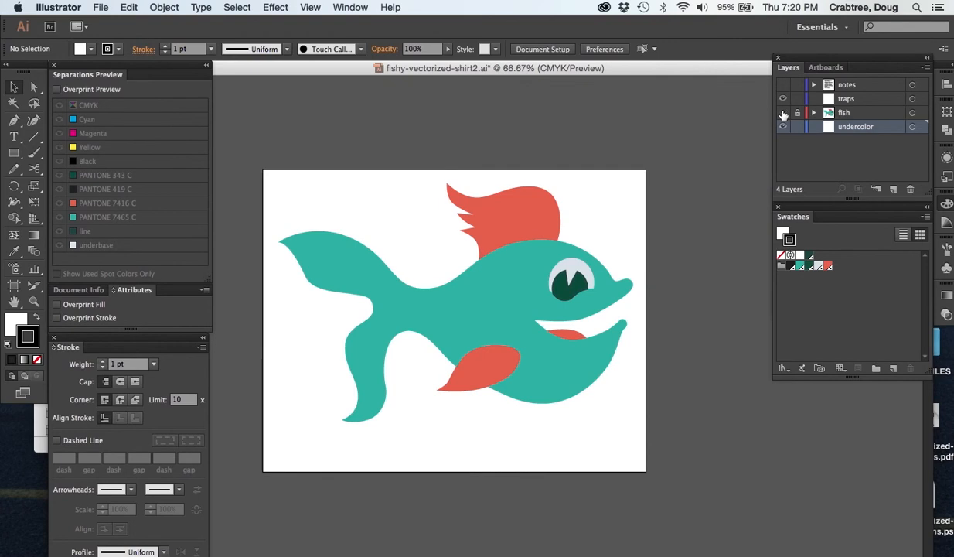
pyautogui.click(124, 7)
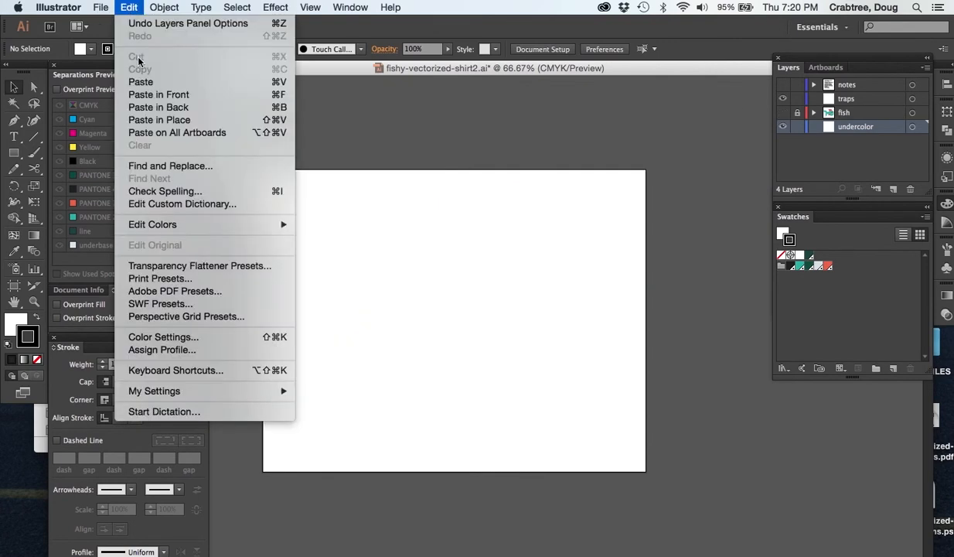
pyautogui.click(152, 110)
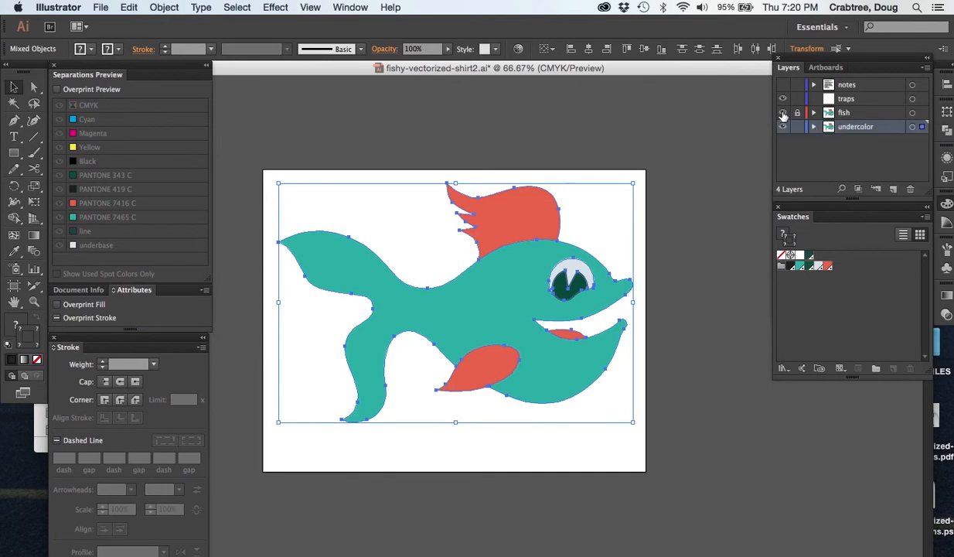
pyautogui.click(784, 113)
# Unite all the pasted fish shapes into a single silhouette with Pathfinder
pyautogui.click(351, 7)
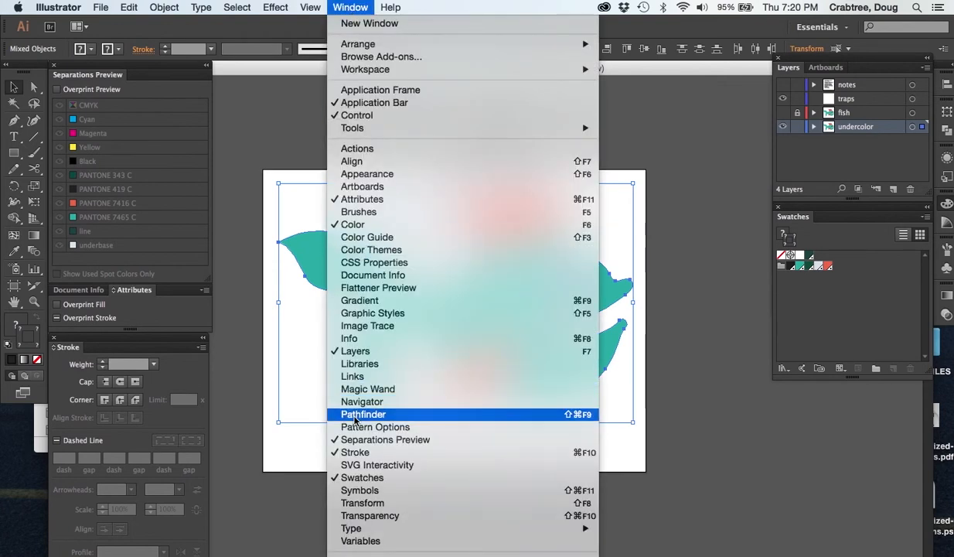
pyautogui.click(358, 415)
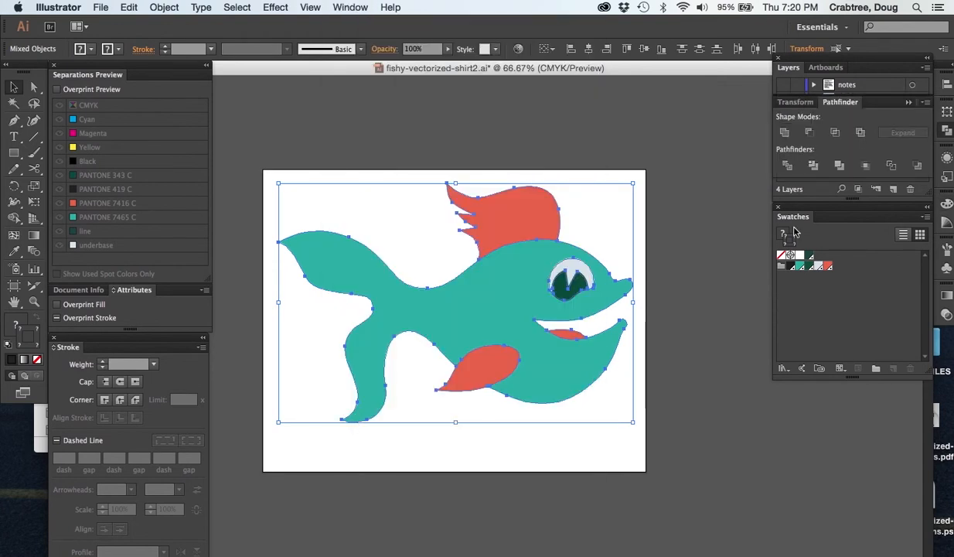
pyautogui.click(785, 133)
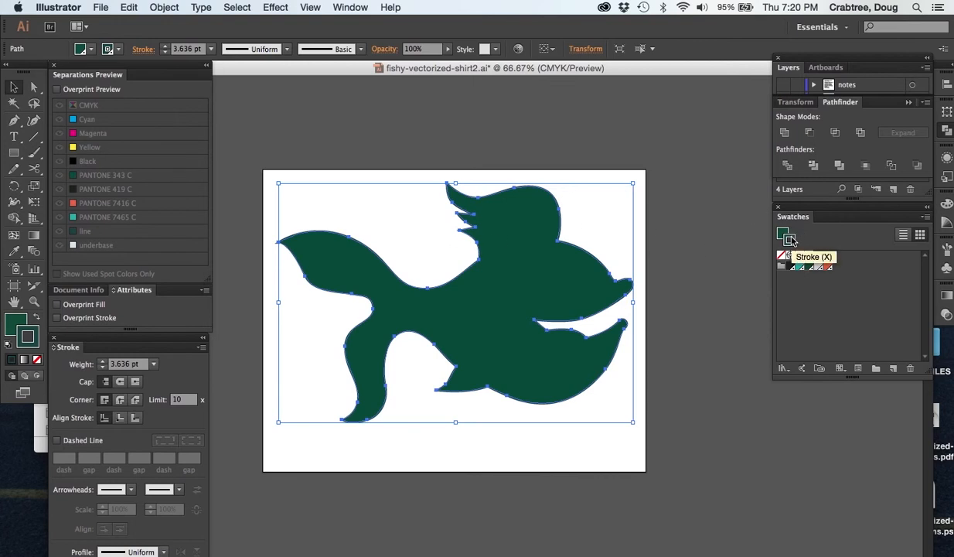
# Remove the silhouette's stroke and fill it with the light grey spot swatch
pyautogui.click(811, 260)
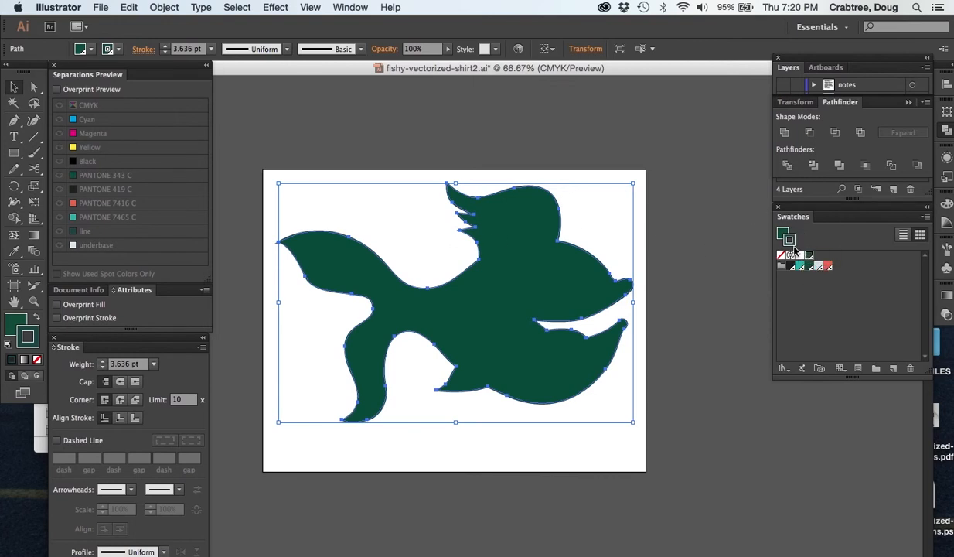
pyautogui.click(782, 256)
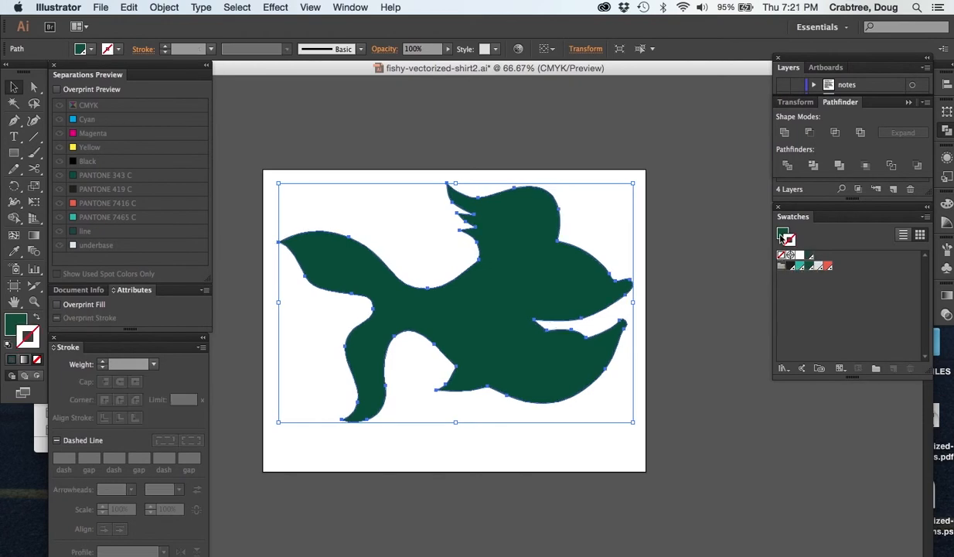
pyautogui.press('x')
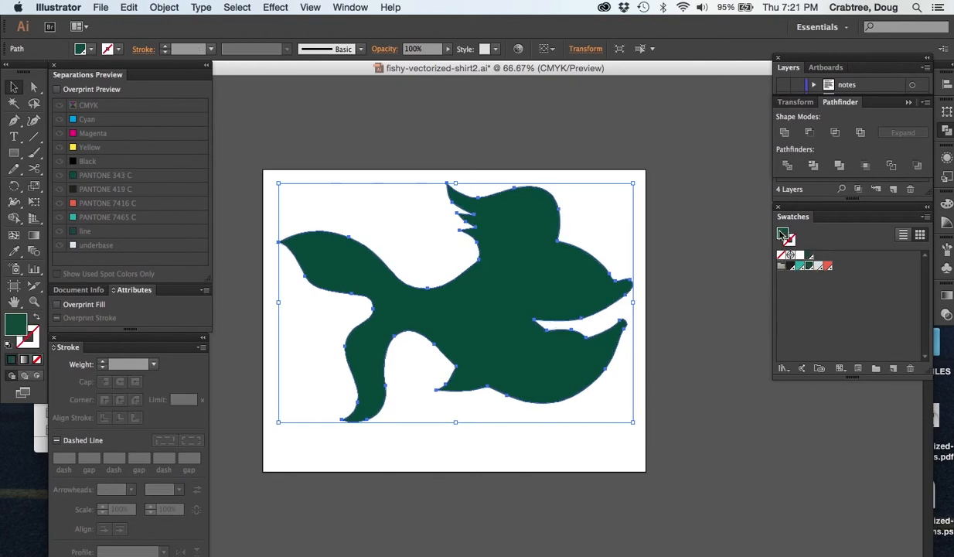
pyautogui.click(818, 267)
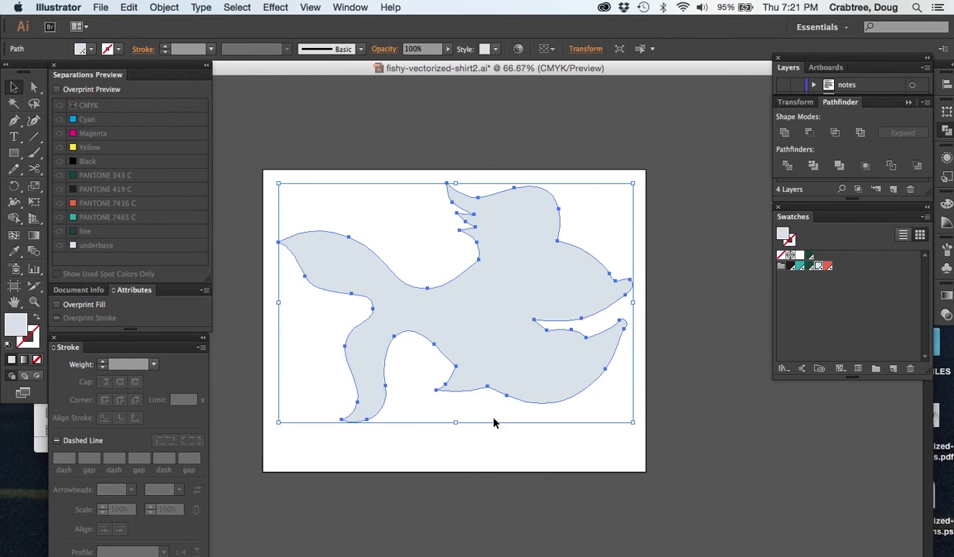
pyautogui.click(477, 449)
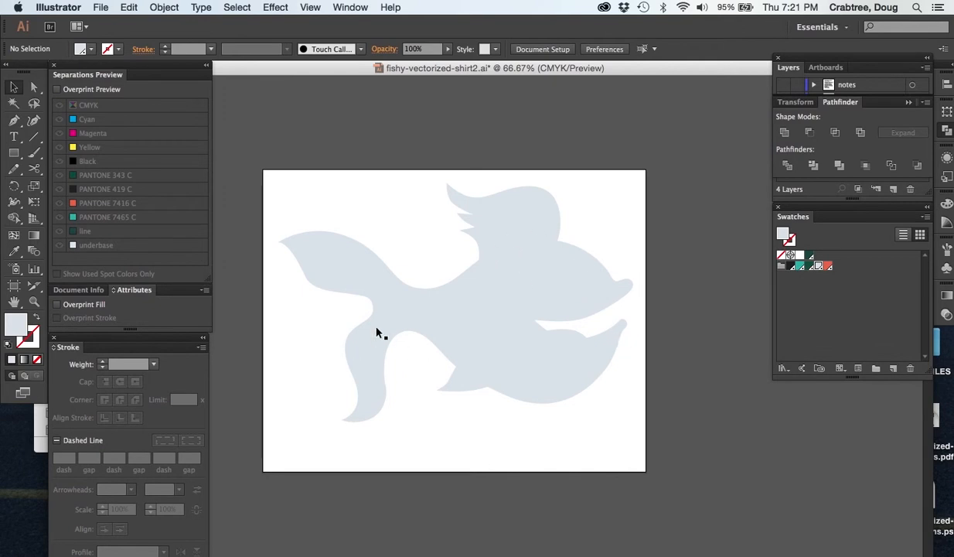
# Give the undercolor silhouette a dark green stroke with a weight of 2 pt
pyautogui.click(499, 304)
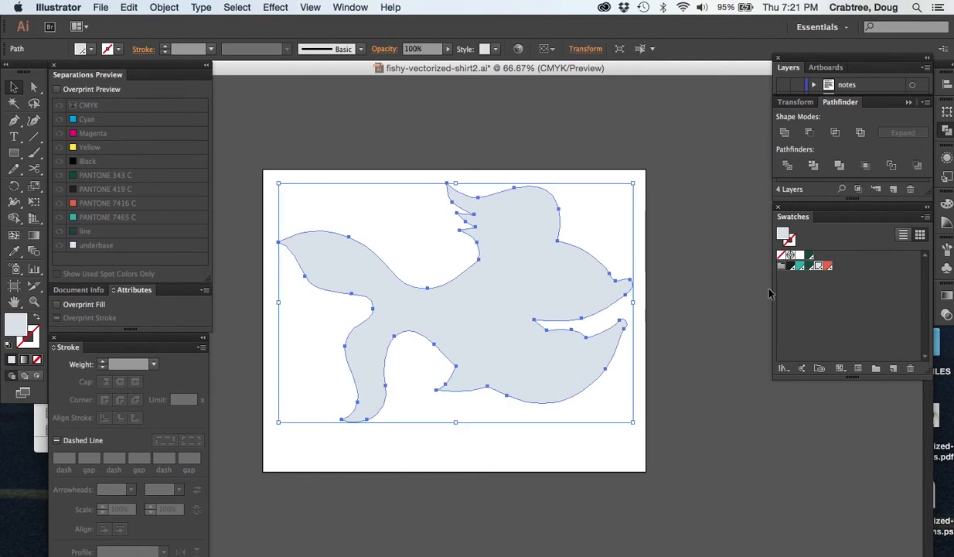
pyautogui.click(790, 242)
pyautogui.click(810, 266)
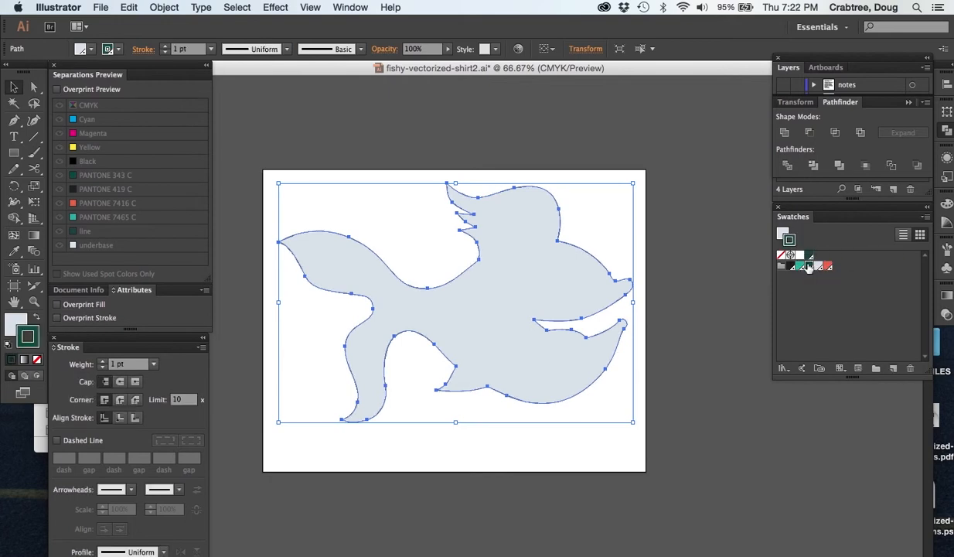
pyautogui.click(102, 362)
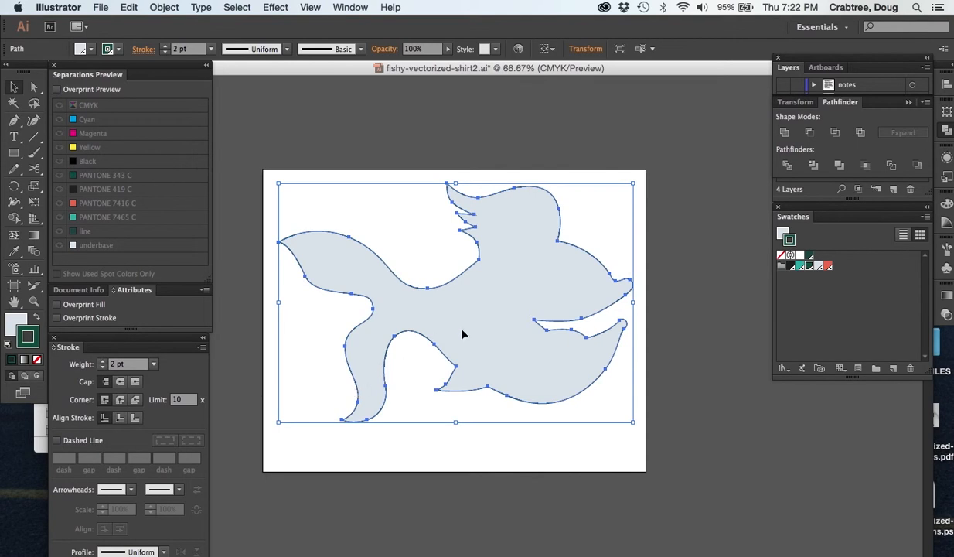
# Examine the green stroke closely around the silhouette's mouth opening
pyautogui.press('super+space')
pyautogui.keyDown('super'); pyautogui.click(537, 321); pyautogui.keyUp('super')
pyautogui.keyDown('super'); pyautogui.click(533, 324); pyautogui.keyUp('super')
pyautogui.keyDown('super'); pyautogui.click(504, 328); pyautogui.keyUp('super')
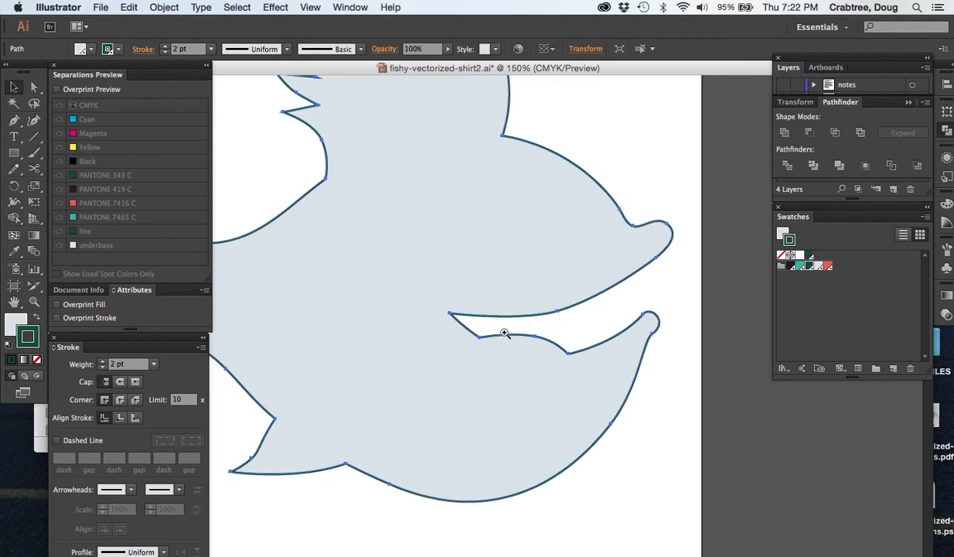
pyautogui.keyDown('super'); pyautogui.click(503, 331); pyautogui.keyUp('super')
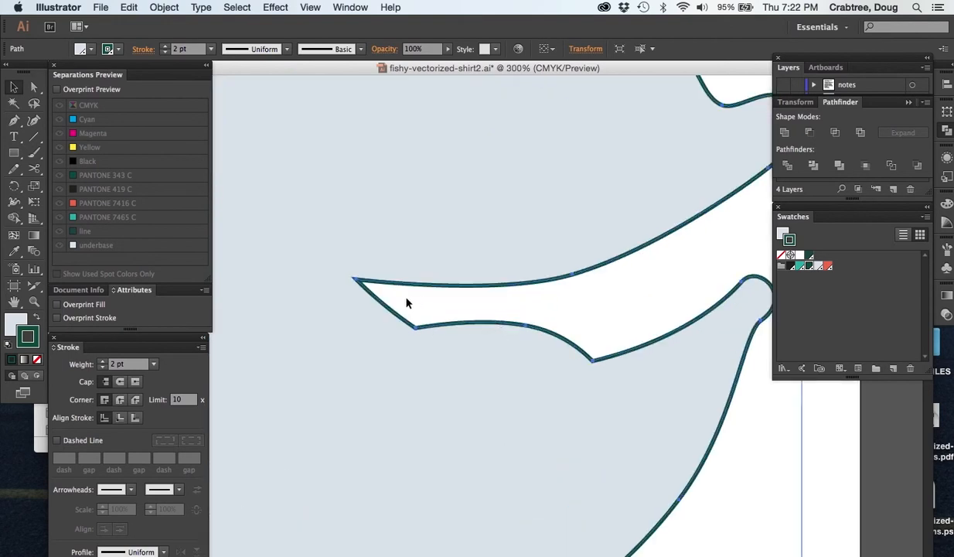
# Convert the silhouette's 2 pt dark green stroke into a filled shape with Outline Stroke
pyautogui.keyDown('super'); pyautogui.click(379, 289); pyautogui.keyUp('super')
pyautogui.keyDown('super'); pyautogui.click(476, 317); pyautogui.keyUp('super')
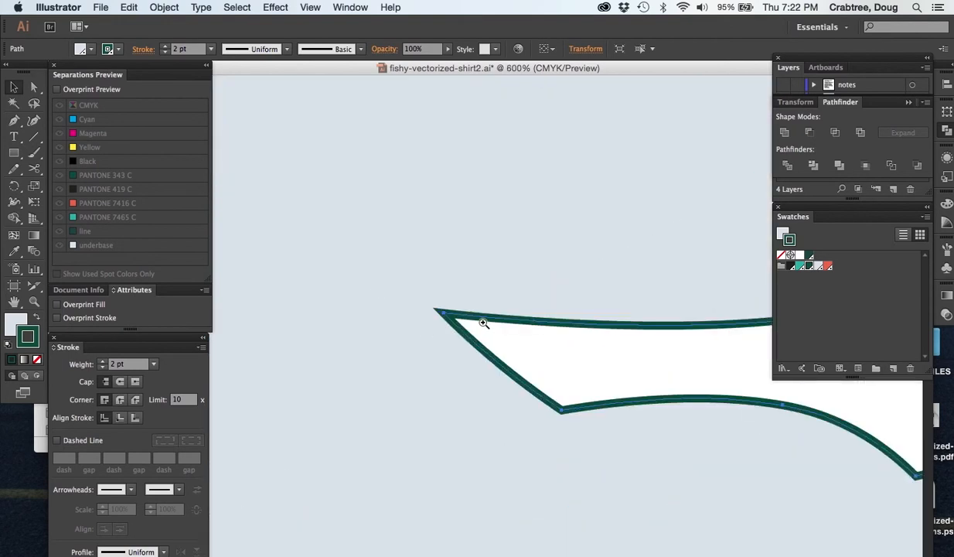
pyautogui.keyDown('super'); pyautogui.click(477, 318); pyautogui.keyUp('super')
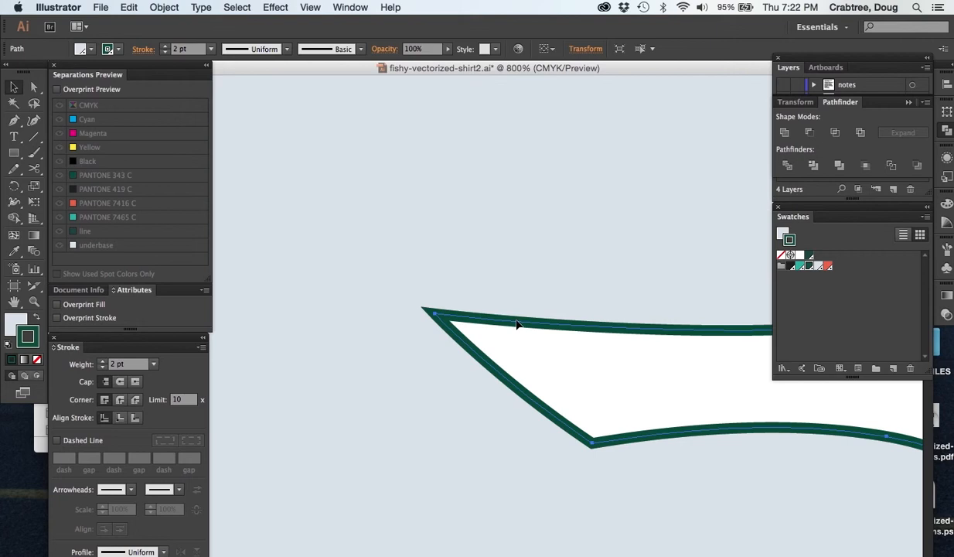
pyautogui.click(162, 8)
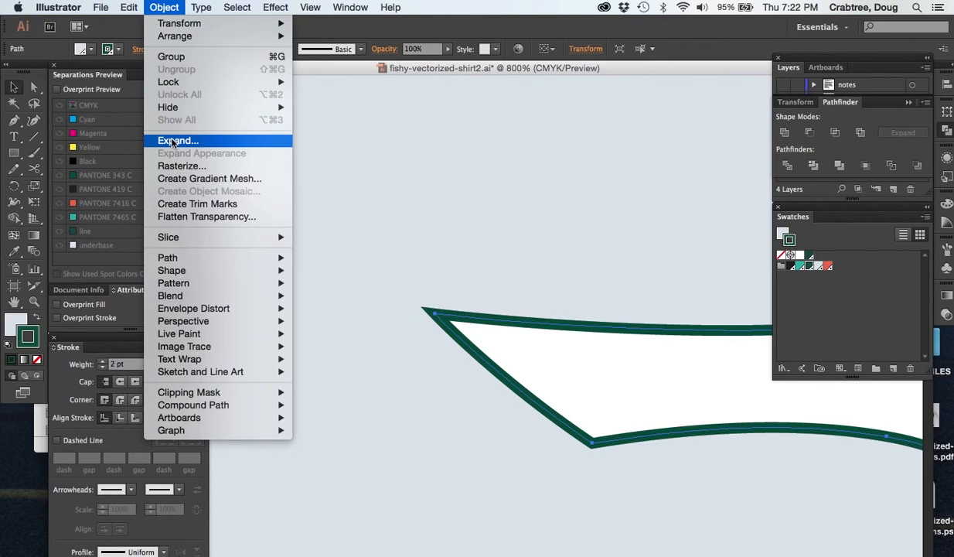
pyautogui.moveTo(172, 257)
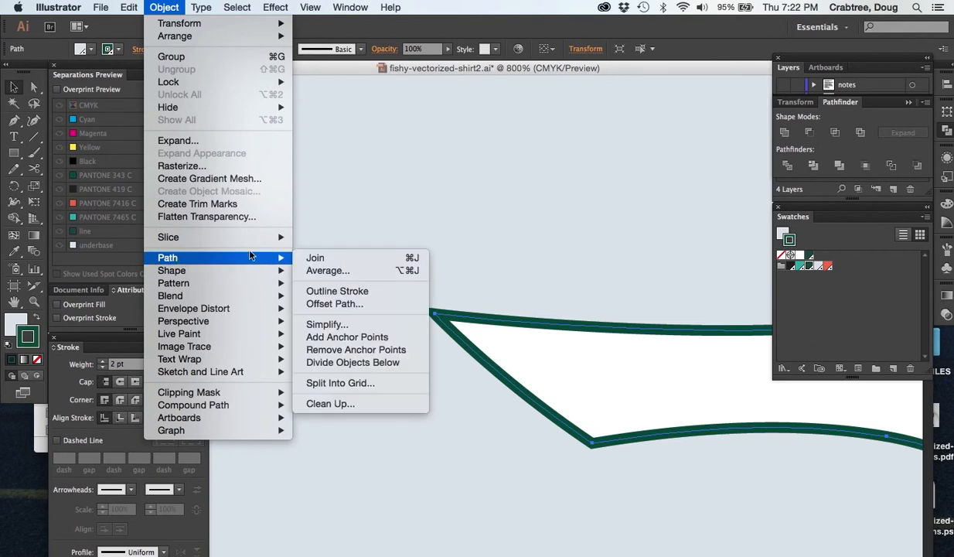
pyautogui.click(318, 291)
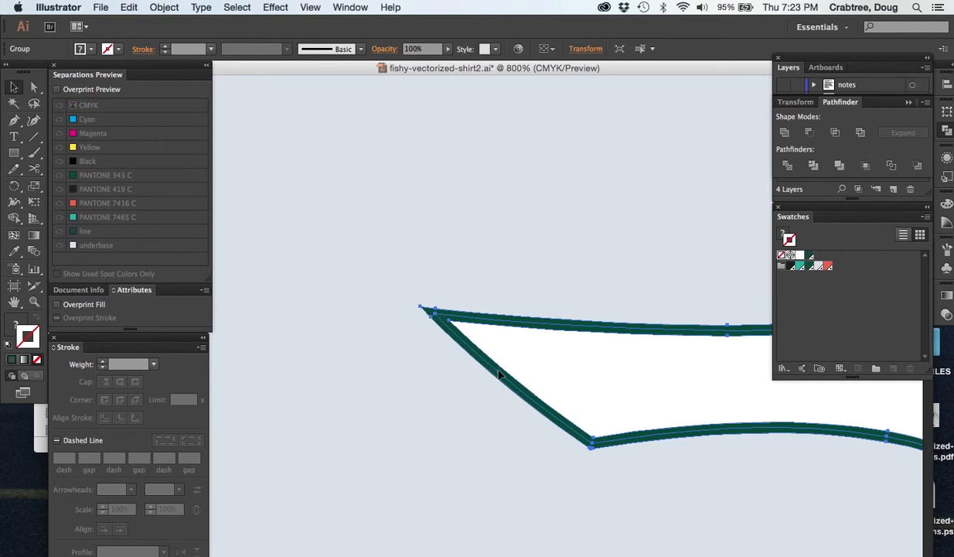
pyautogui.click(558, 354)
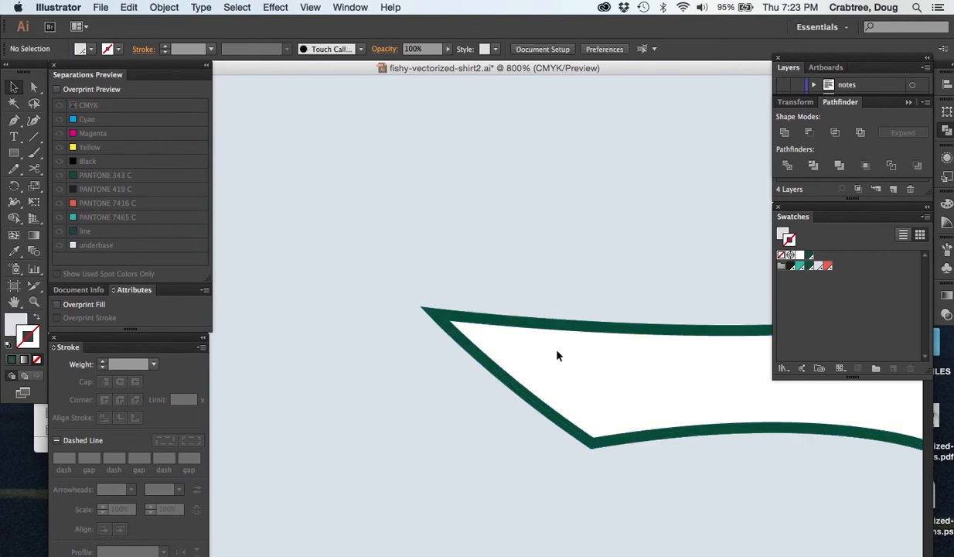
# Split the silhouette and its outlined stroke into separate pieces with Pathfinder Divide, and ungroup the result
pyautogui.click(540, 334)
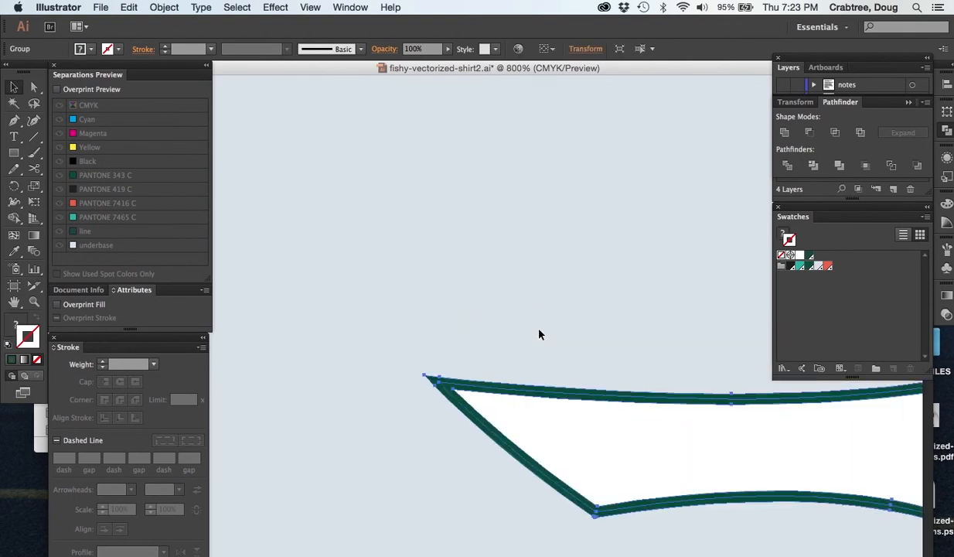
pyautogui.moveTo(587, 368); pyautogui.dragTo(563, 298)
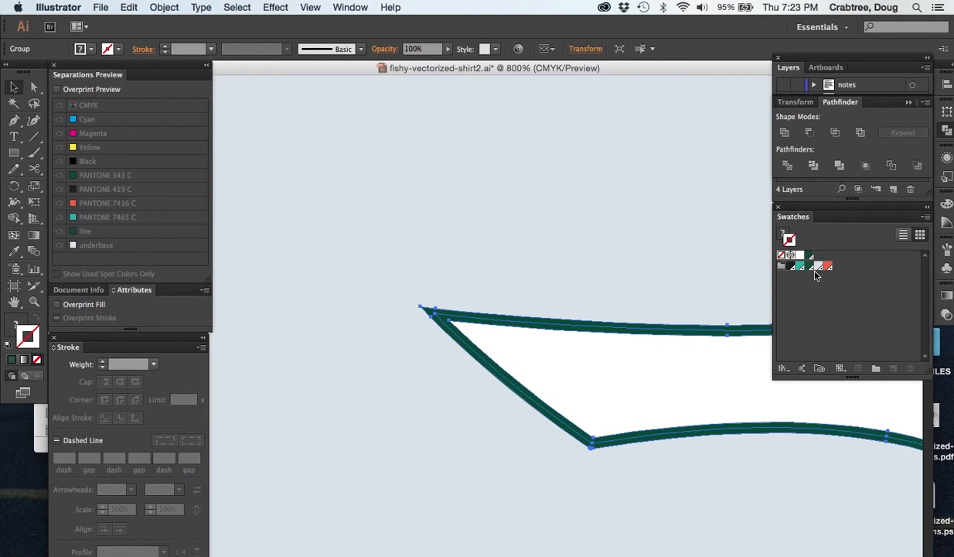
pyautogui.click(787, 166)
pyautogui.click(164, 7)
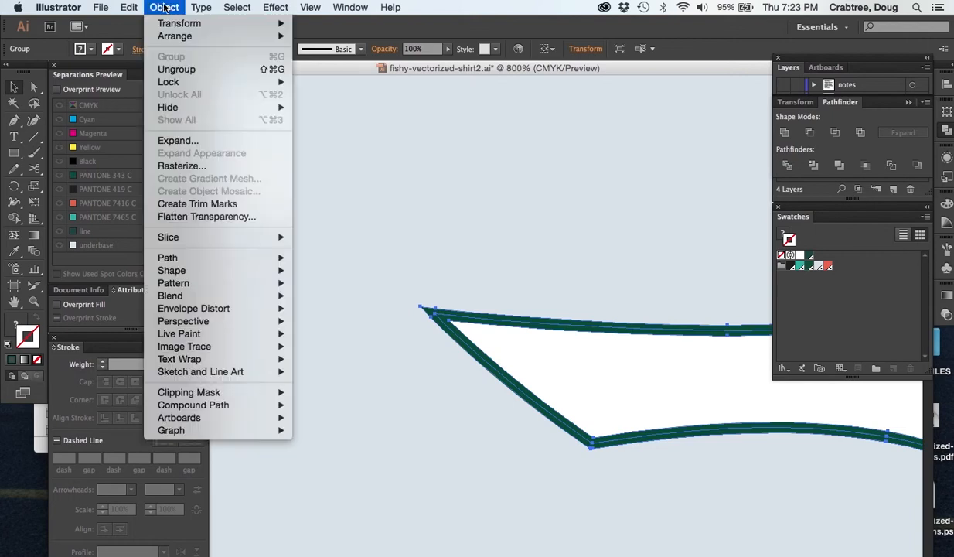
pyautogui.click(177, 69)
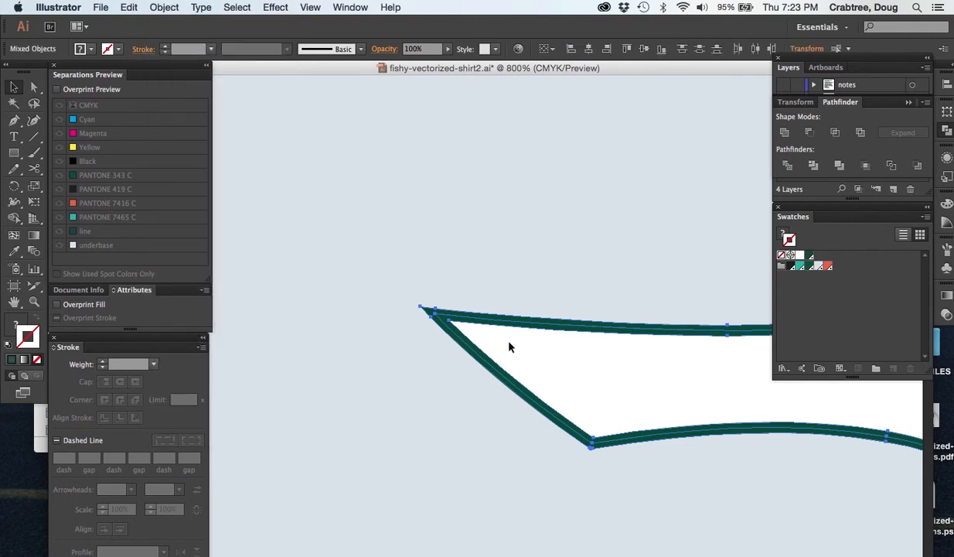
pyautogui.click(523, 358)
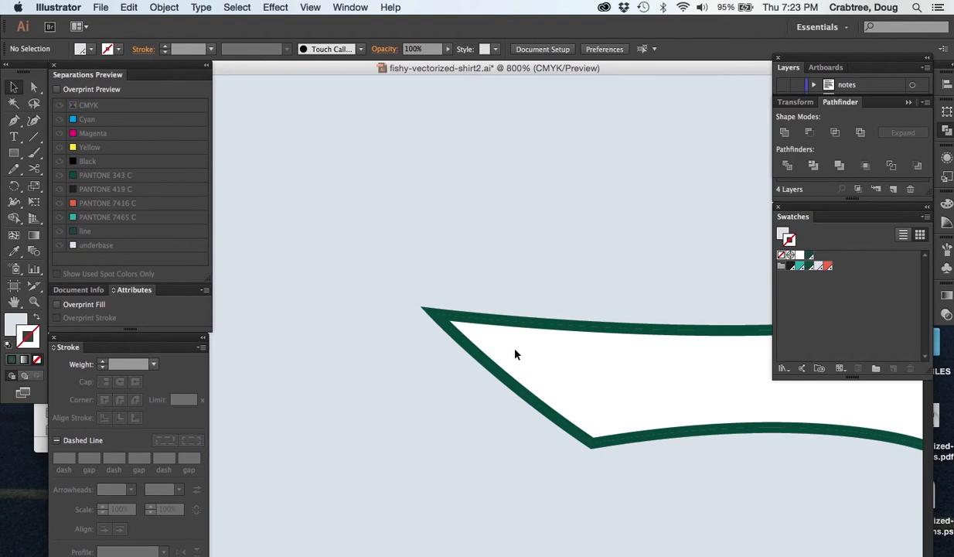
# Delete the outer and inner green outline strips along the silhouette's edge, leaving only the light grey shape
pyautogui.press('super+space')
pyautogui.click(455, 318)
pyautogui.click(455, 317)
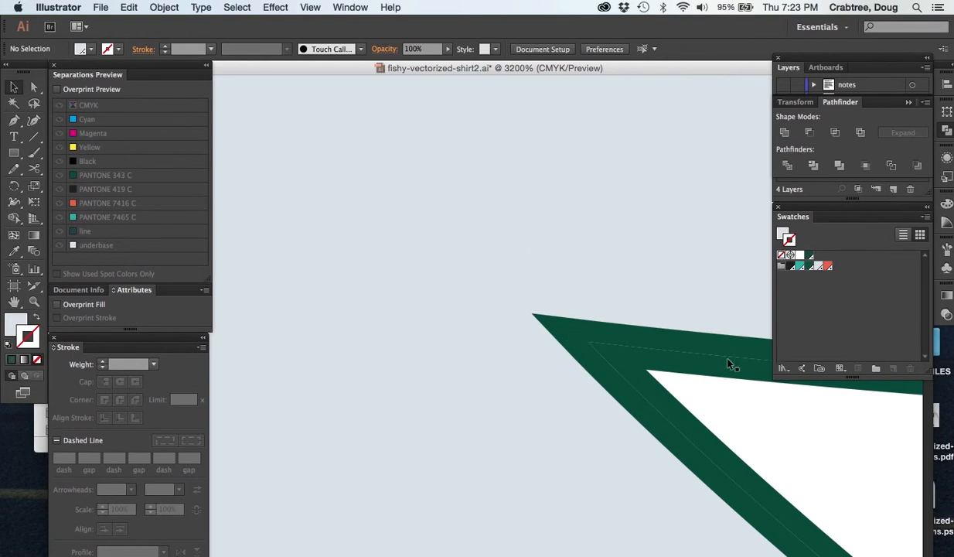
pyautogui.click(626, 364)
pyautogui.click(562, 341)
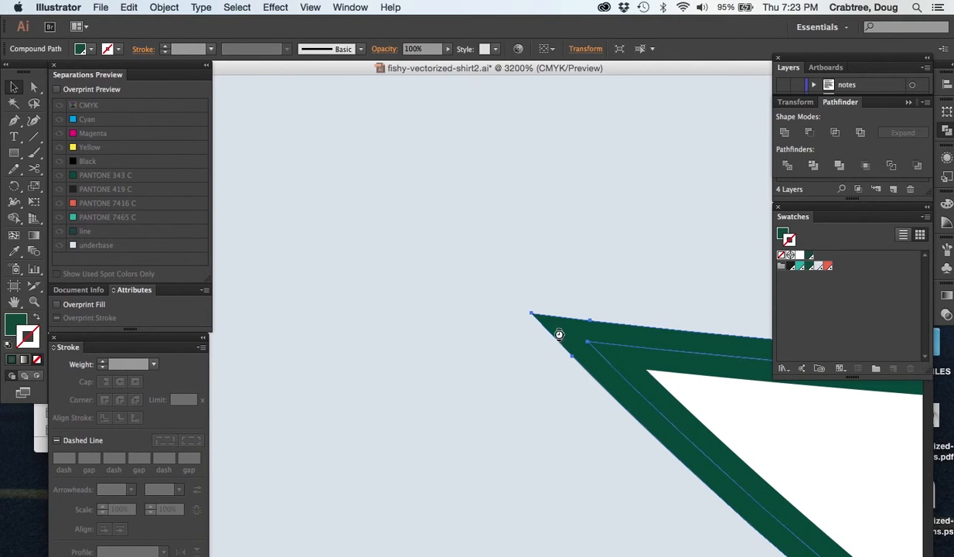
pyautogui.press('Delete')
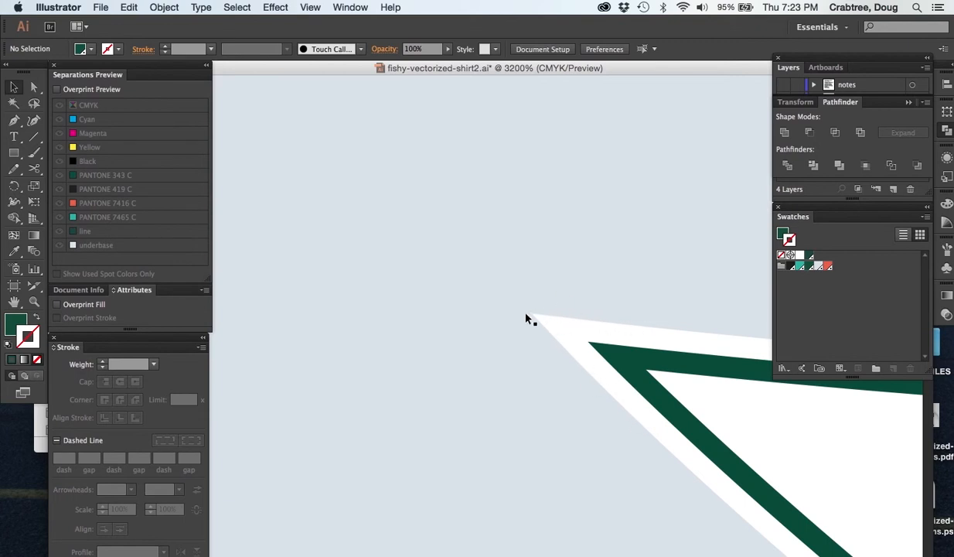
pyautogui.click(623, 359)
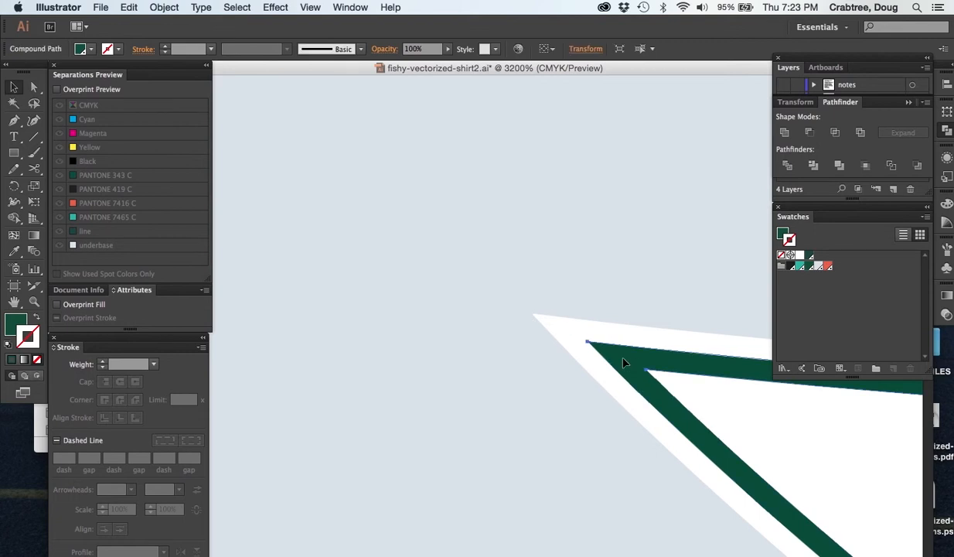
pyautogui.press('Delete')
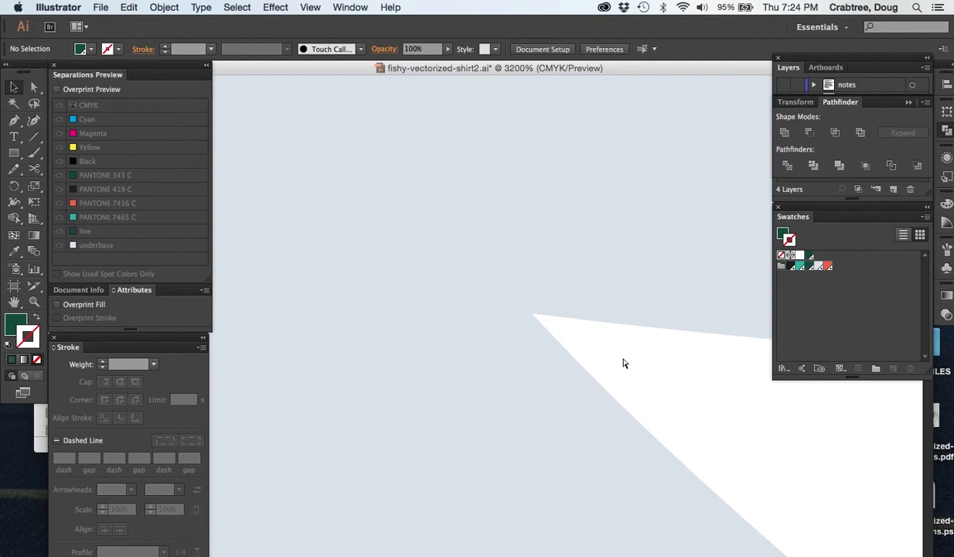
# Check the trimmed silhouette's paths in outline view, and show the fish layer over it
pyautogui.press('super+y')
pyautogui.press('super+y')
pyautogui.press('super+0')
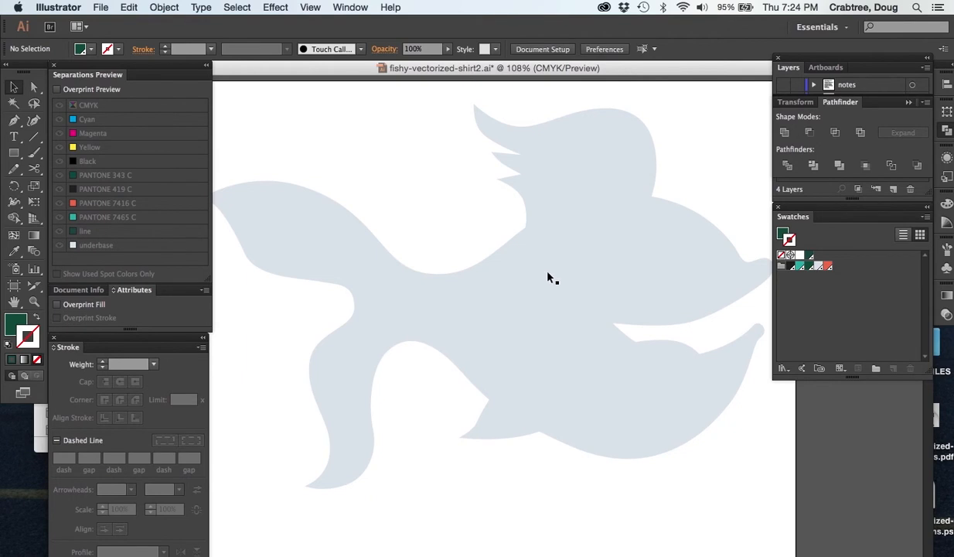
pyautogui.click(788, 69)
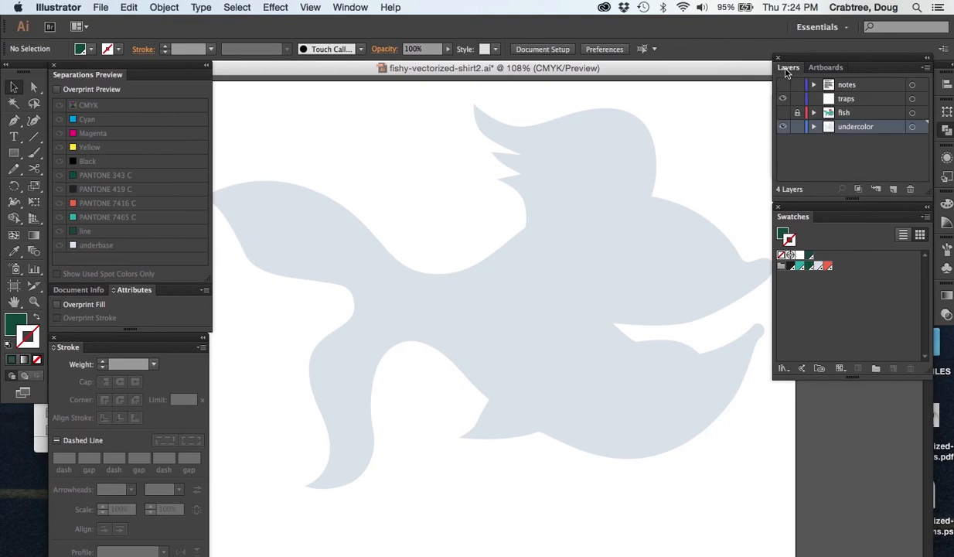
pyautogui.click(783, 113)
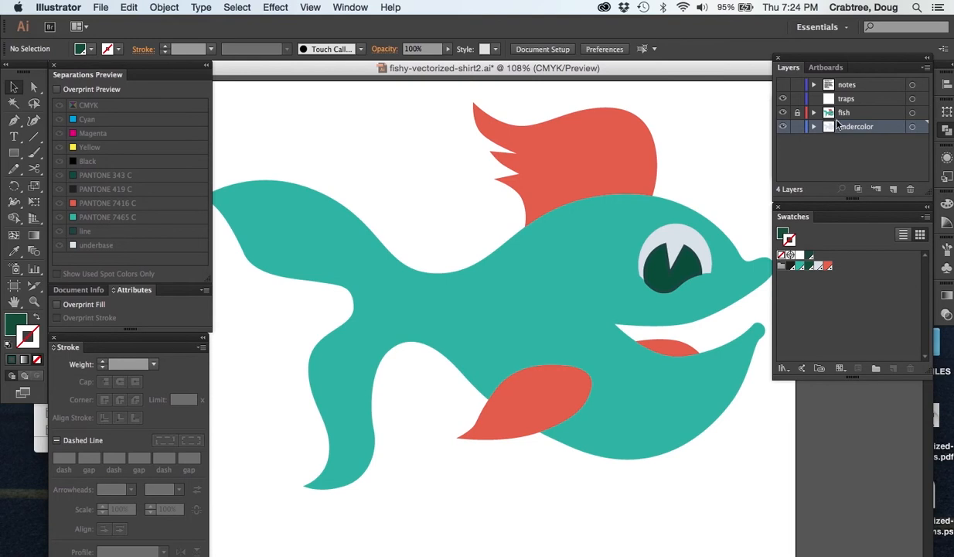
# Move the undercolor layer above the fish layer to compare their edges, and return it beneath
pyautogui.moveTo(842, 129); pyautogui.dragTo(837, 112)
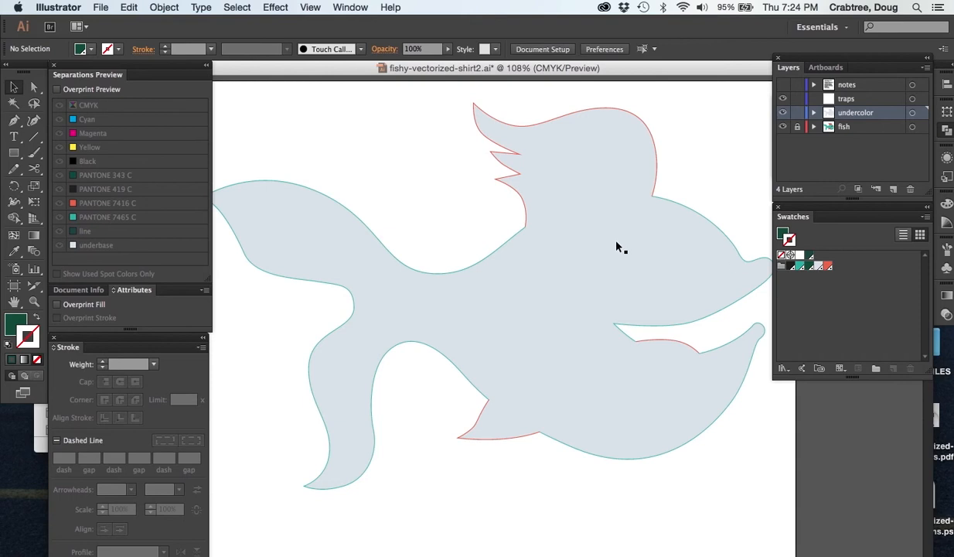
pyautogui.click(796, 125)
pyautogui.moveTo(848, 114); pyautogui.dragTo(845, 132)
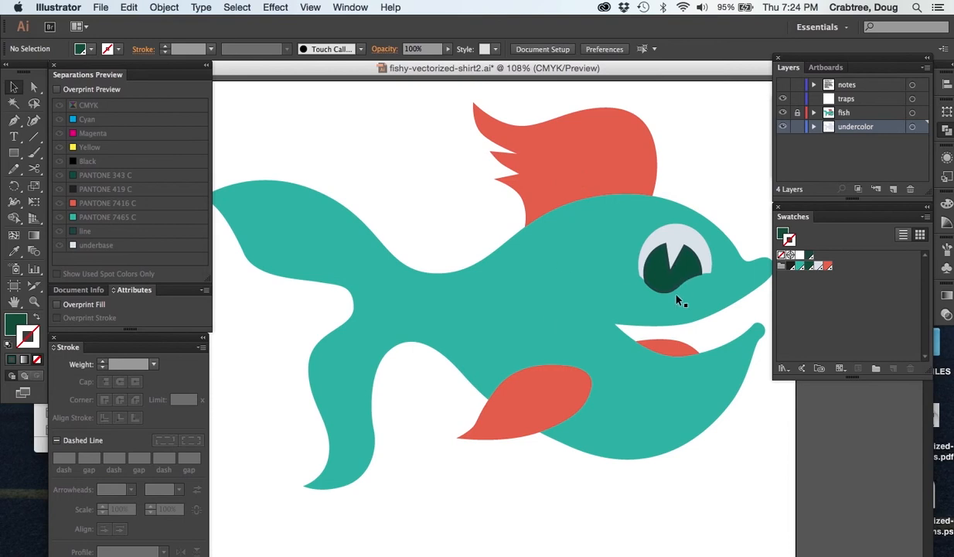
# Lock the undercolor layer instead of the fish layer, and remove the stroke from the fish's dark green pupil
pyautogui.click(687, 266)
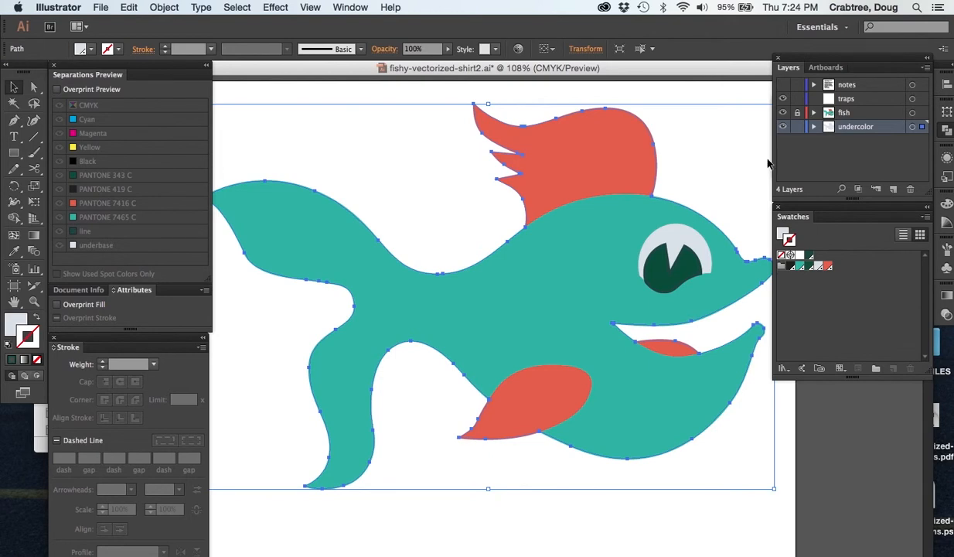
pyautogui.click(798, 127)
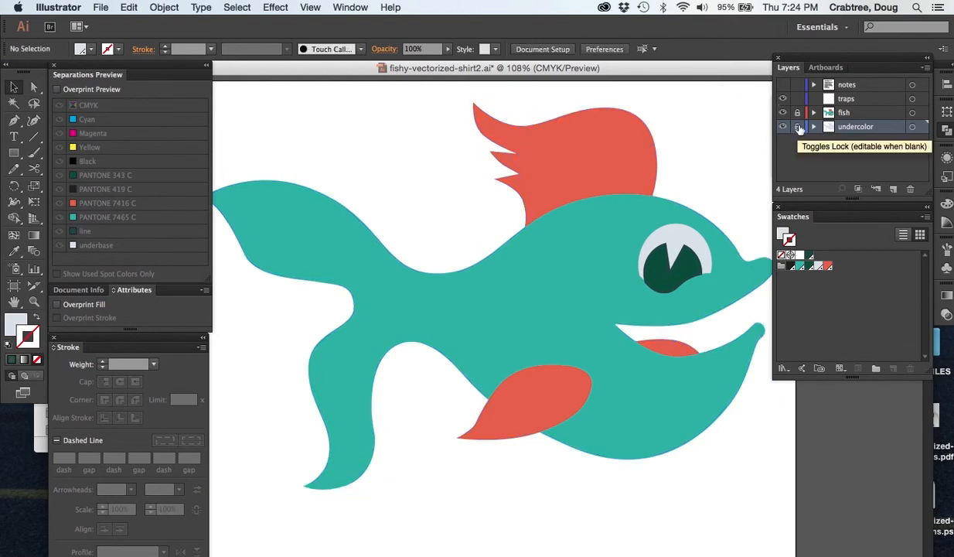
pyautogui.click(682, 279)
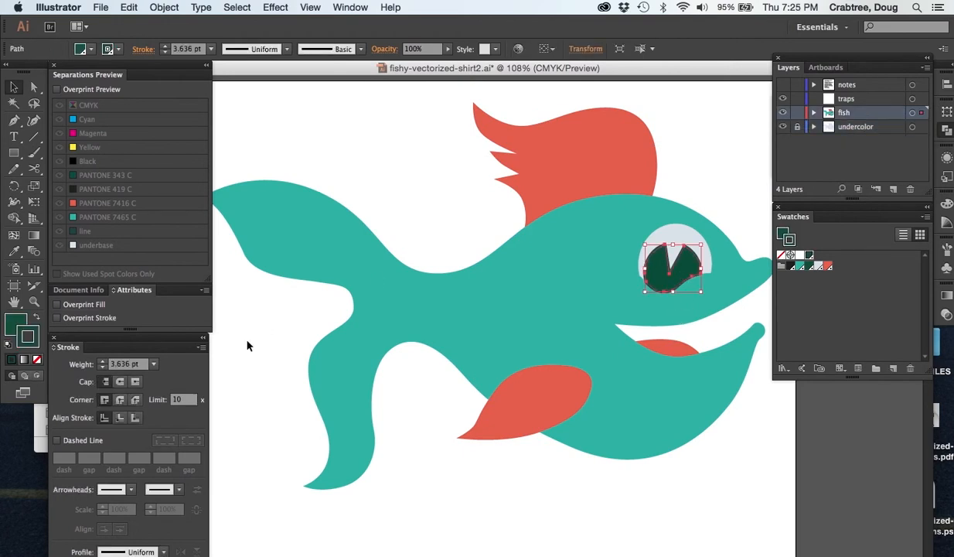
pyautogui.click(38, 361)
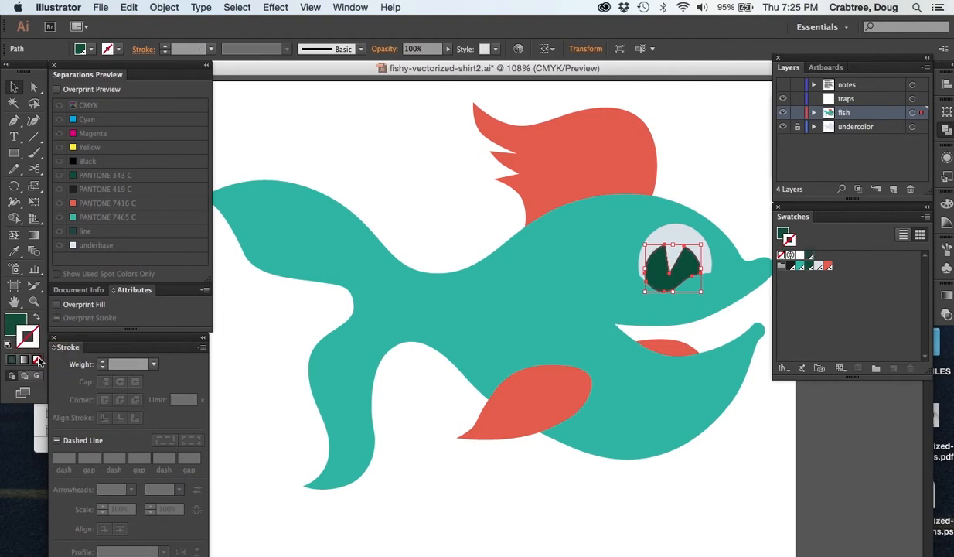
pyautogui.click(434, 204)
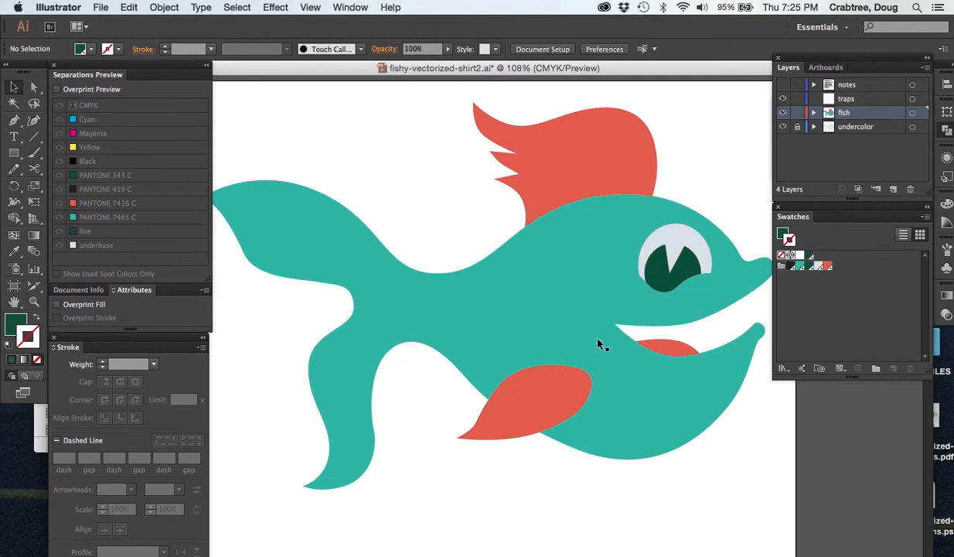
# Give the grouped red fins and tongue a dark green spot-colour stroke with a weight of 2 pt
pyautogui.click(585, 174)
pyautogui.click(560, 322)
pyautogui.click(537, 384)
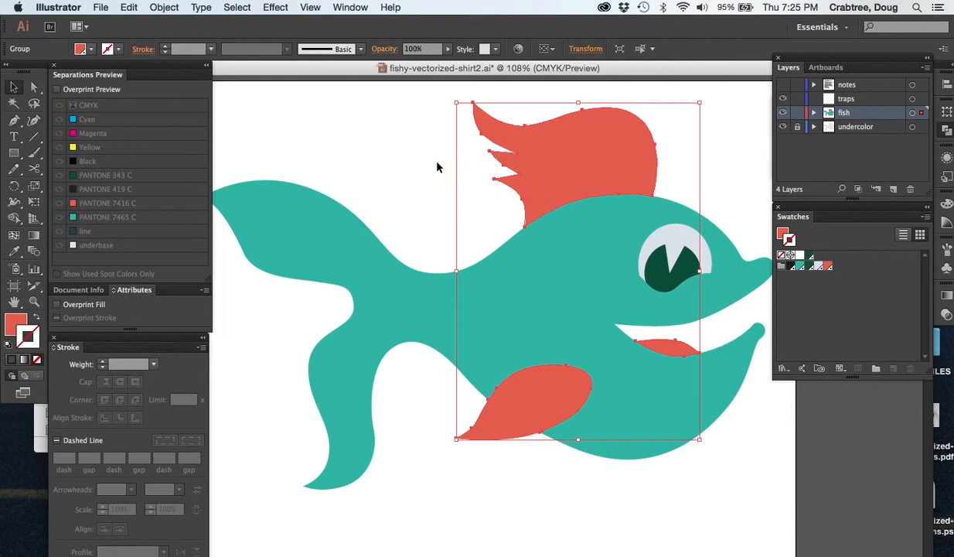
pyautogui.click(414, 155)
pyautogui.click(565, 166)
pyautogui.click(809, 267)
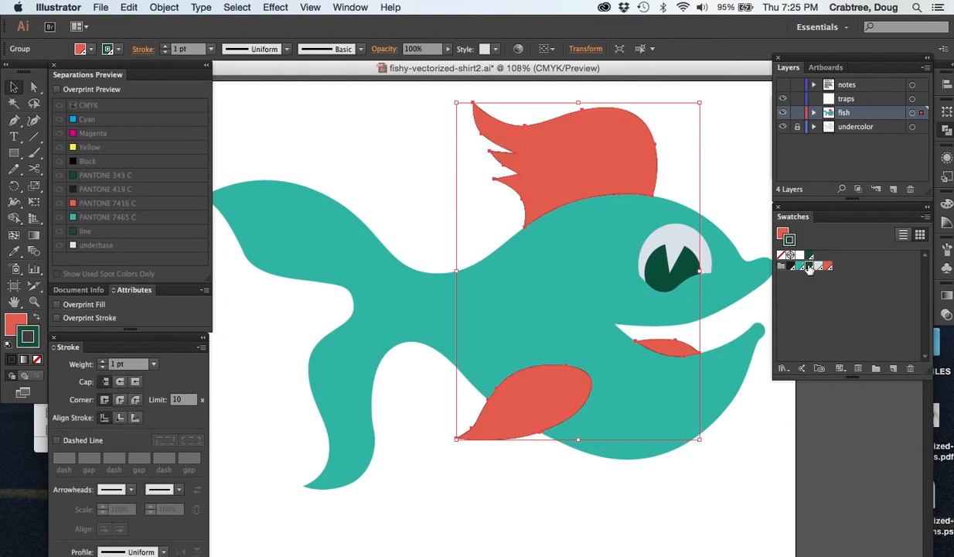
pyautogui.click(101, 362)
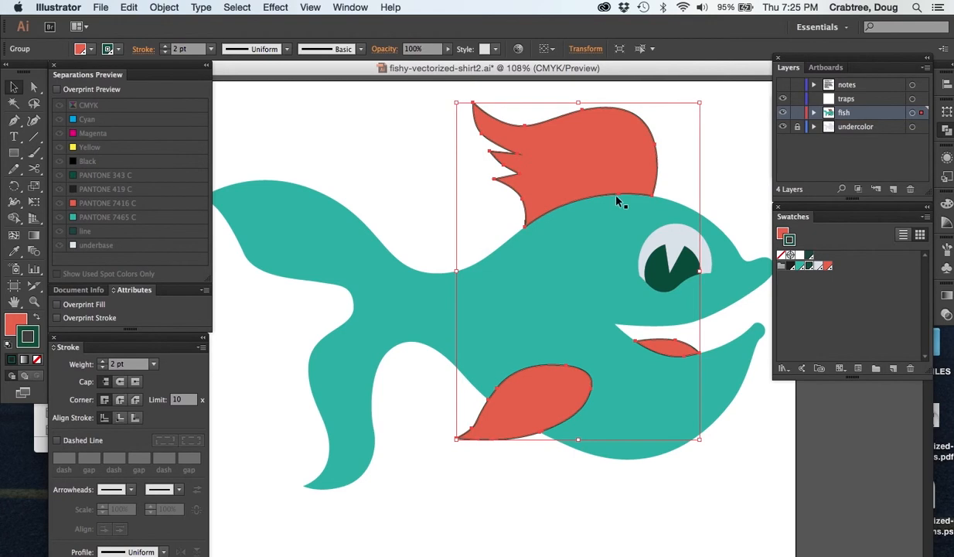
# Compare red and dark green stroke colours where the top fin meets the body, and examine the green stroke along its spikes
pyautogui.moveTo(515, 207); pyautogui.dragTo(544, 240)
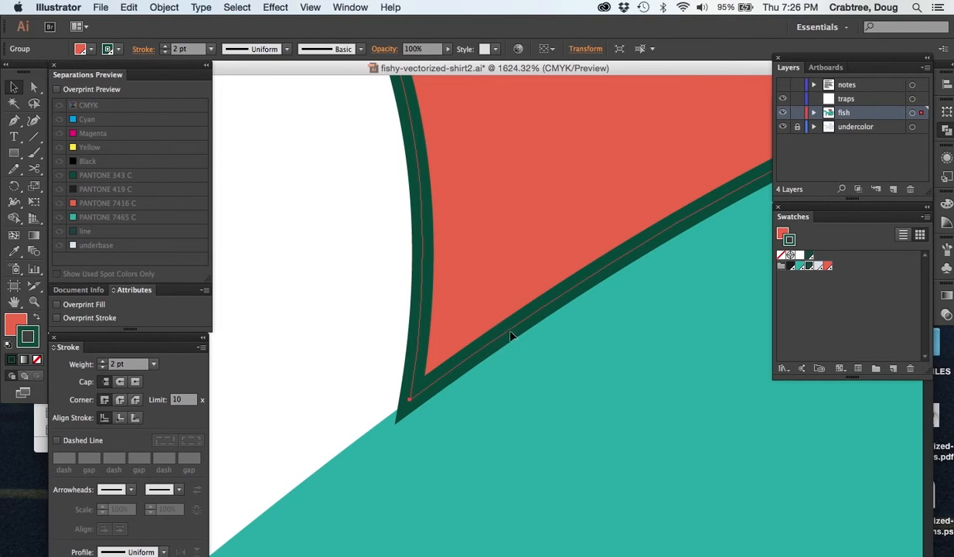
pyautogui.click(828, 266)
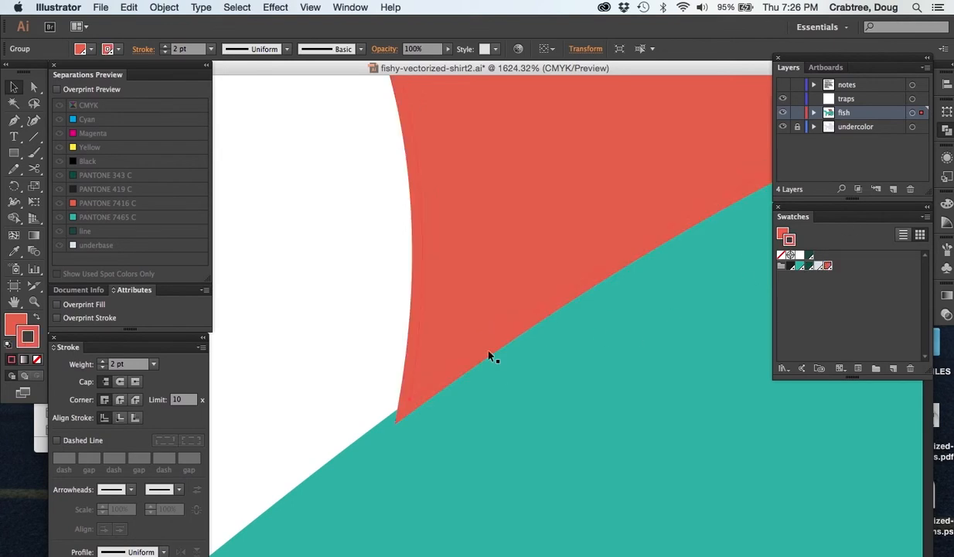
pyautogui.click(809, 266)
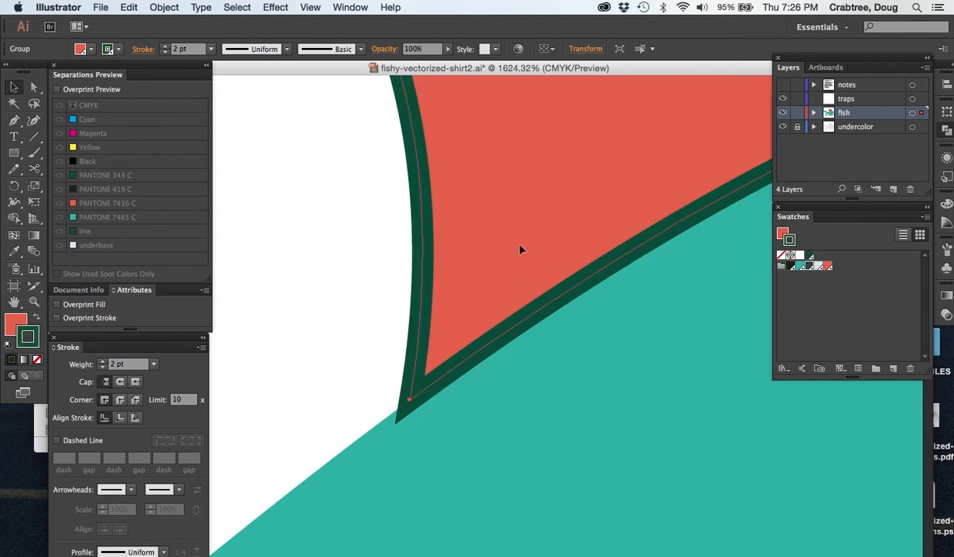
pyautogui.scroll(5, 519, 245)
pyautogui.scroll(8, 519, 245)
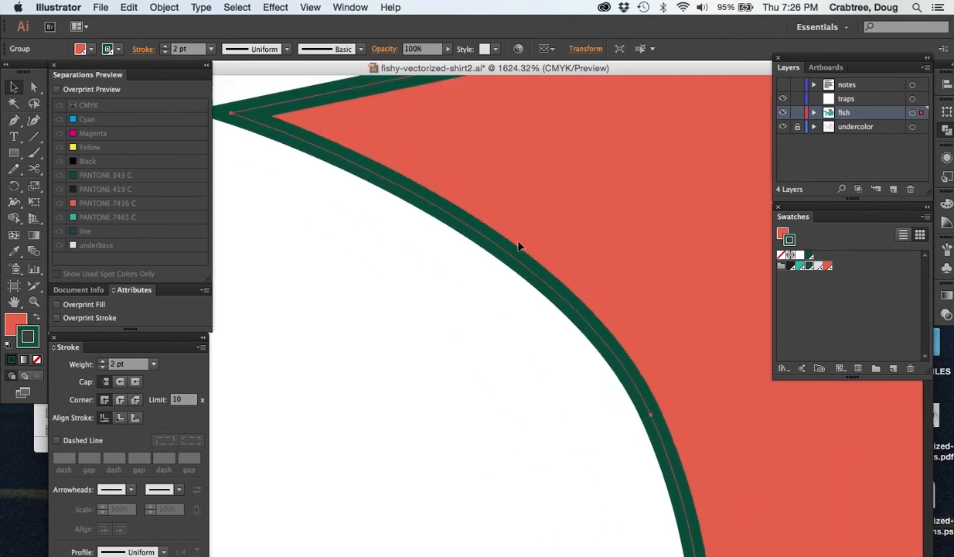
pyautogui.scroll(3, 520, 245)
pyautogui.hscroll(-3, 520, 245)
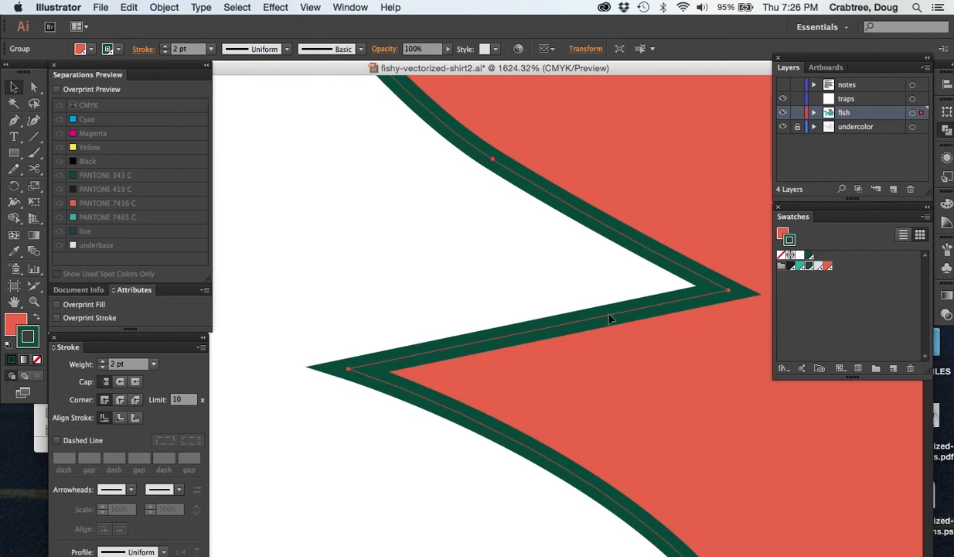
pyautogui.hscroll(5, 609, 318)
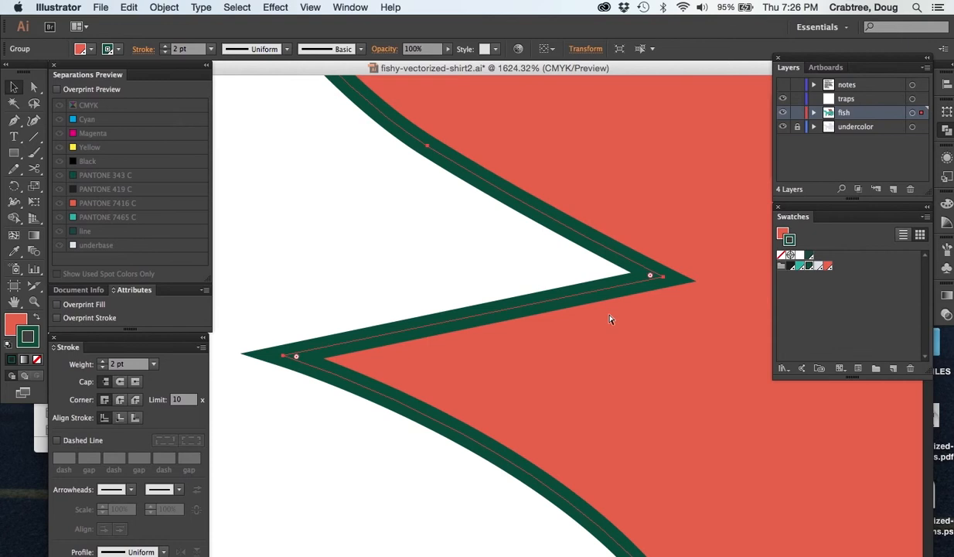
# Copy the grouped red fins and tongue with their dark green stroke
pyautogui.press('super+o')
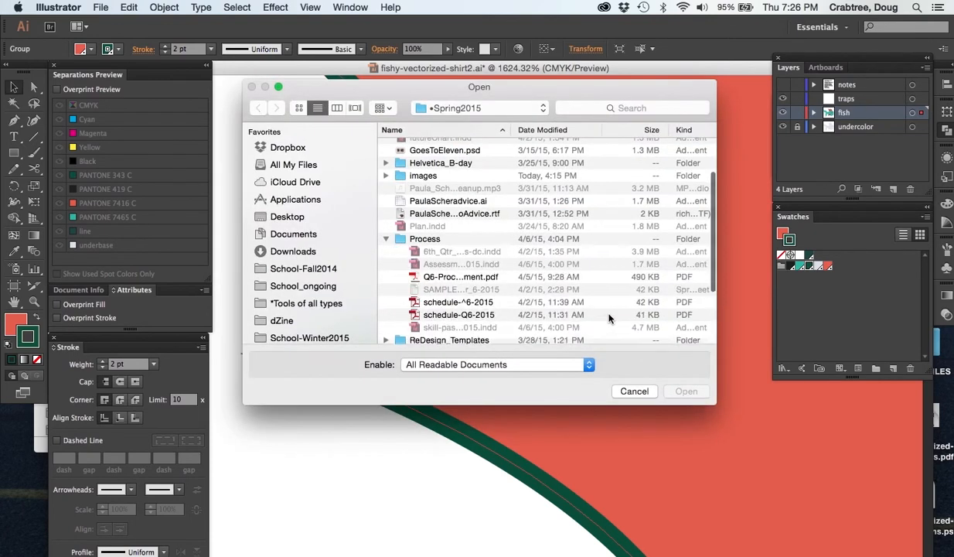
pyautogui.click(634, 391)
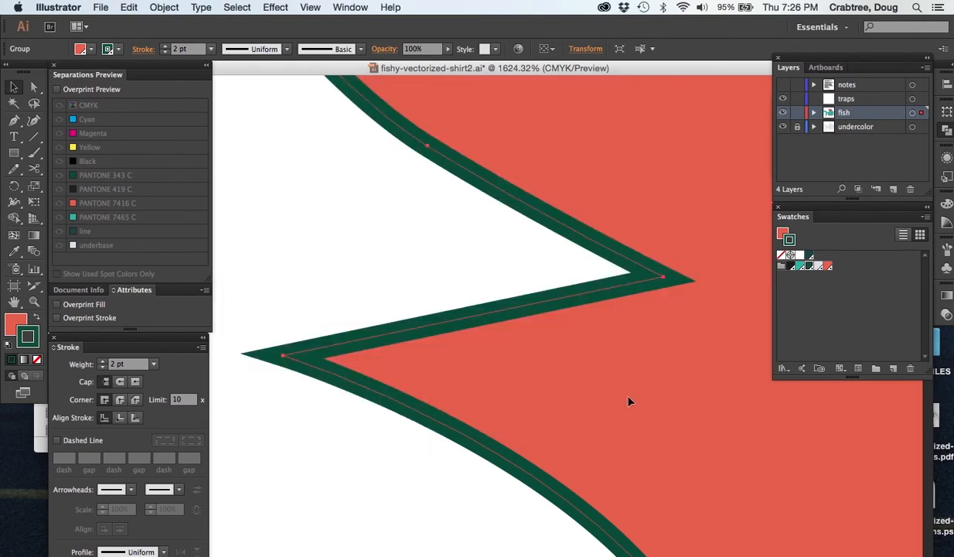
pyautogui.press('super+0')
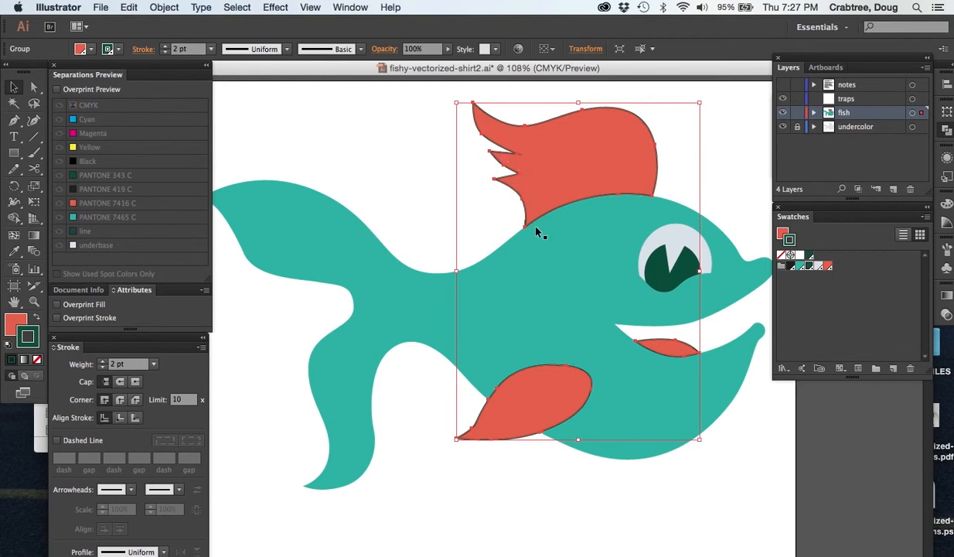
pyautogui.click(423, 188)
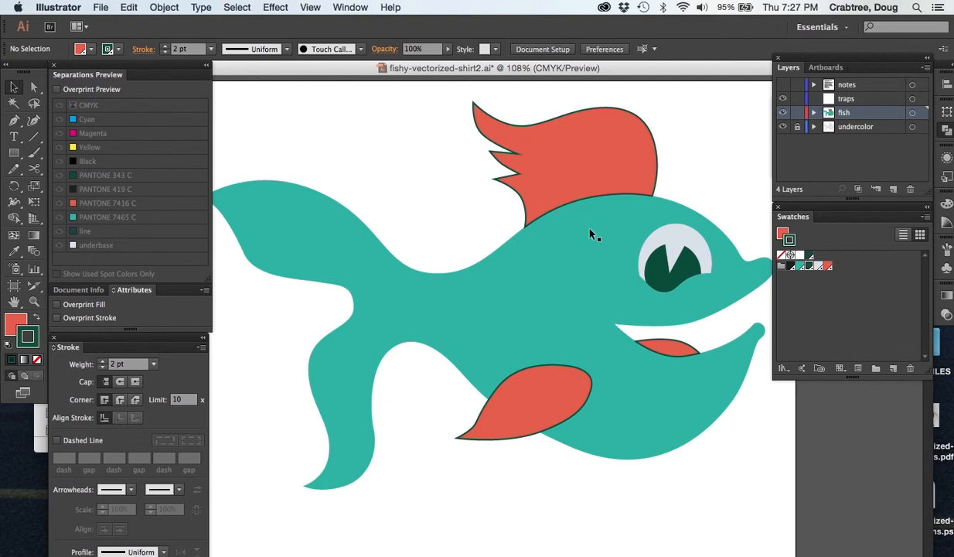
pyautogui.click(572, 188)
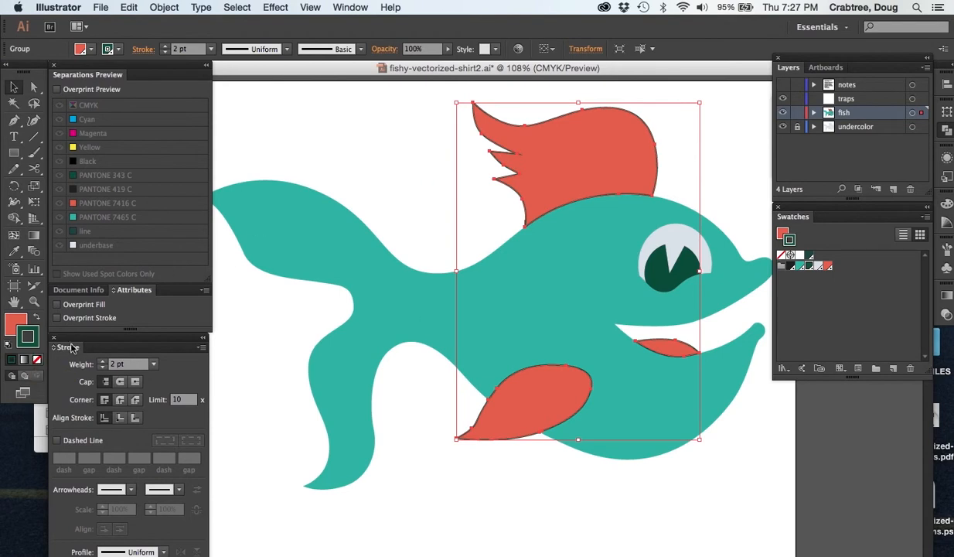
pyautogui.click(127, 7)
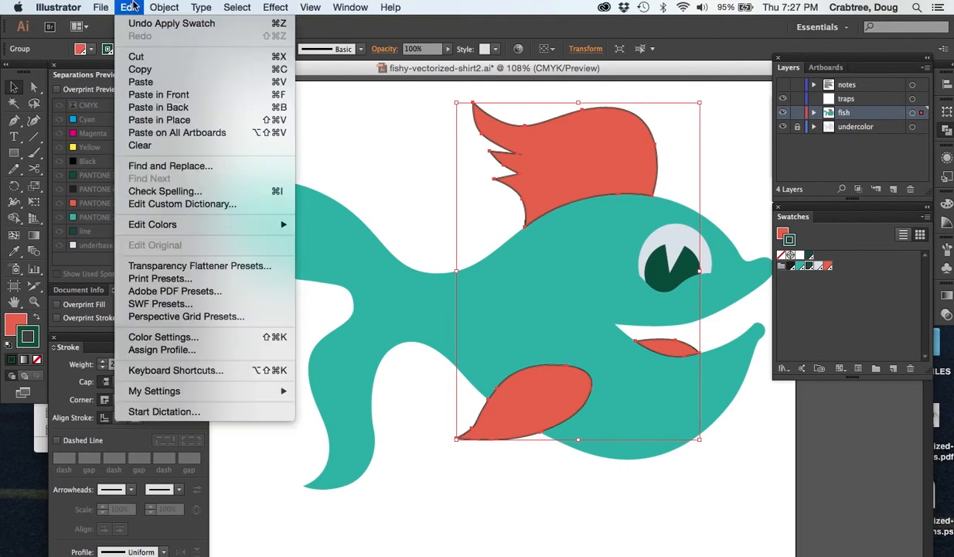
pyautogui.click(140, 69)
pyautogui.click(398, 178)
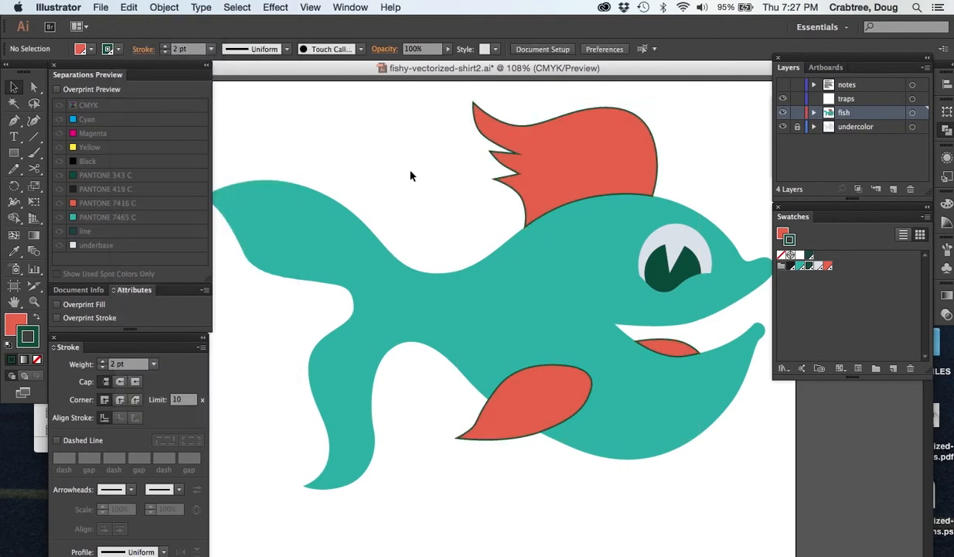
# Remove the stroke from the original red fins and tongue group on the fish layer
pyautogui.click(532, 164)
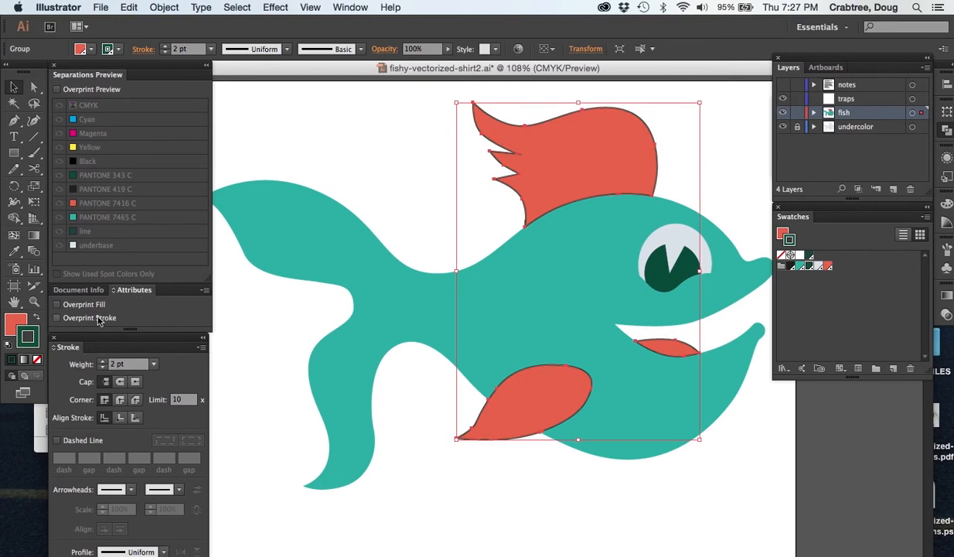
pyautogui.click(37, 359)
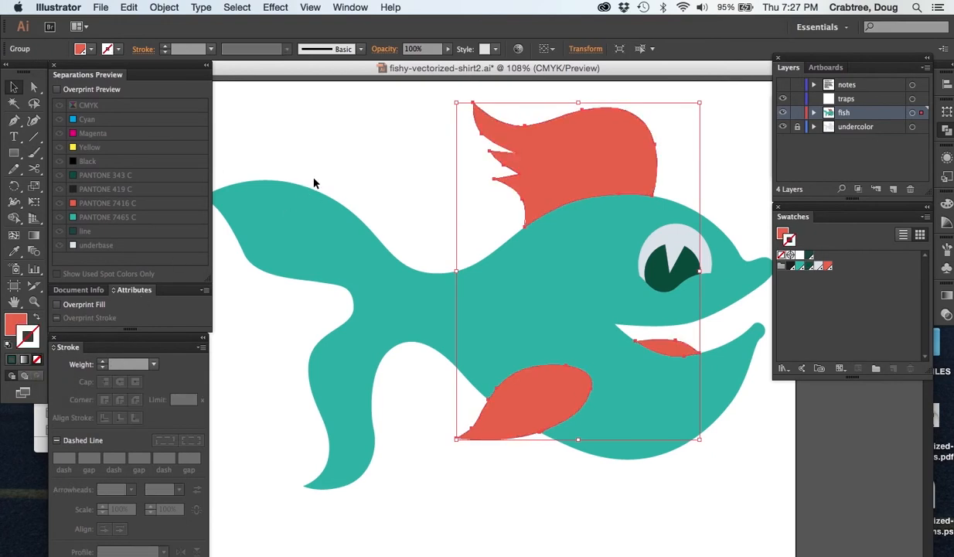
pyautogui.click(390, 129)
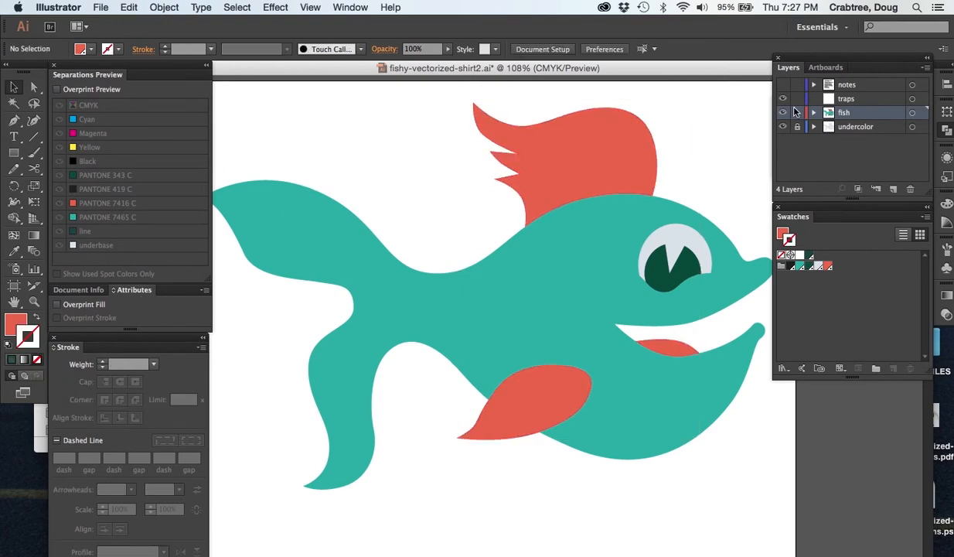
# Lock and hide the fish layer, and paste the copied fins and tongue in front on the traps layer
pyautogui.moveTo(798, 112); pyautogui.dragTo(797, 126)
pyautogui.click(782, 114)
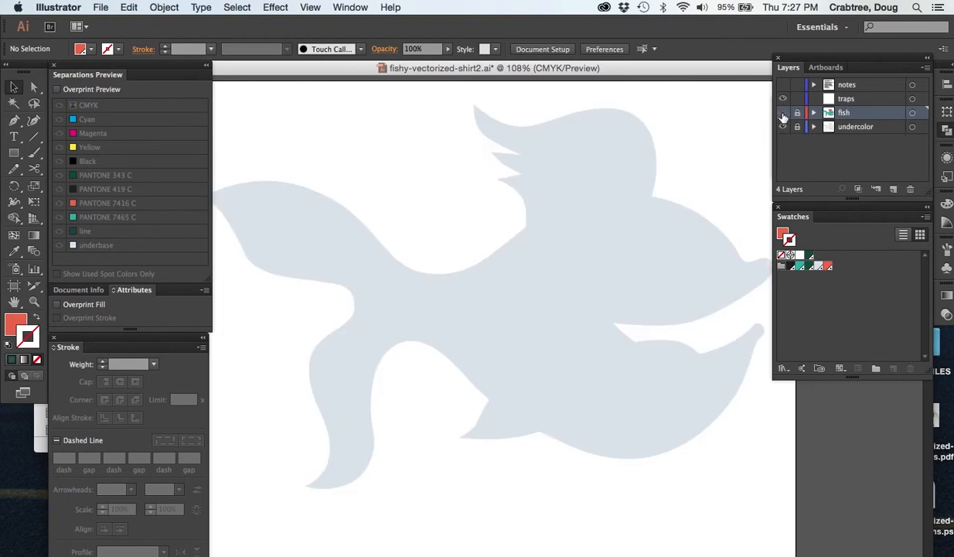
pyautogui.click(830, 100)
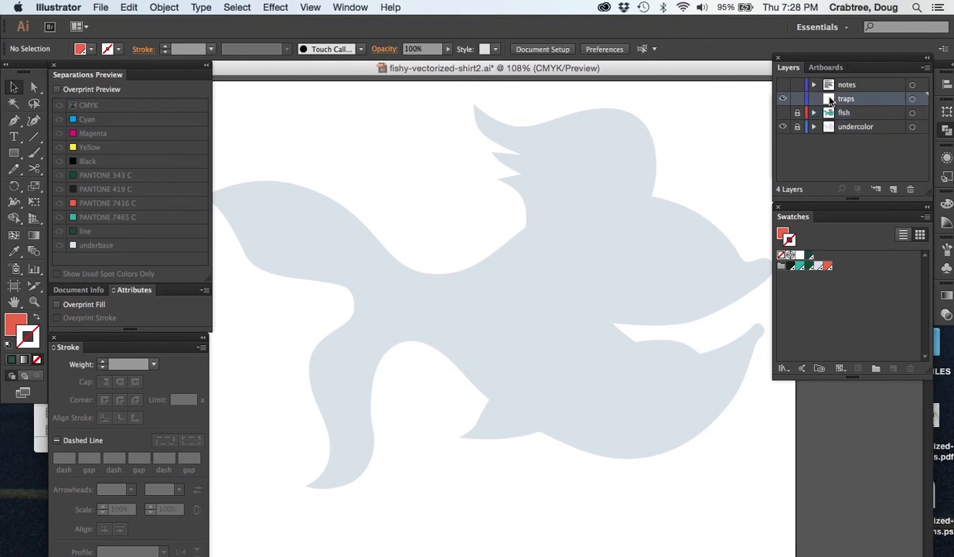
pyautogui.click(124, 7)
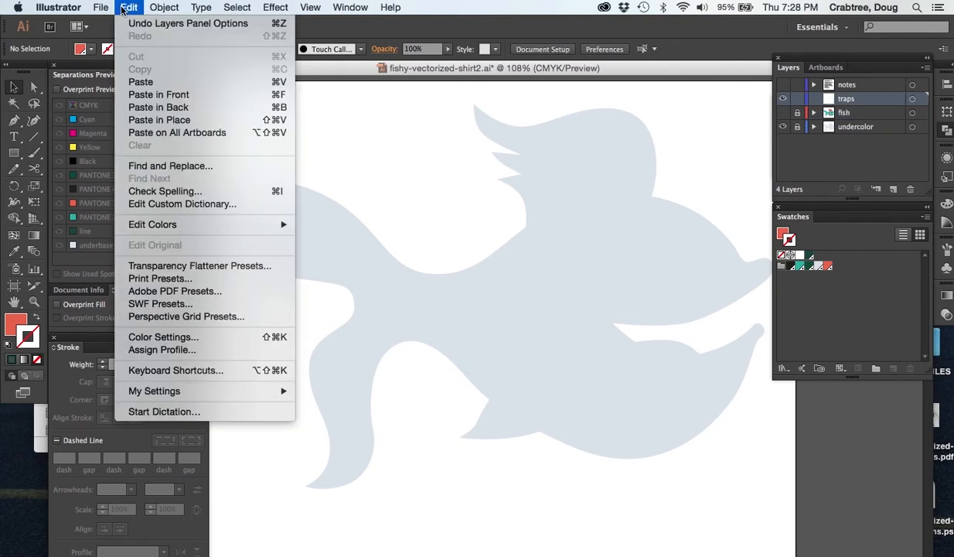
pyautogui.click(156, 95)
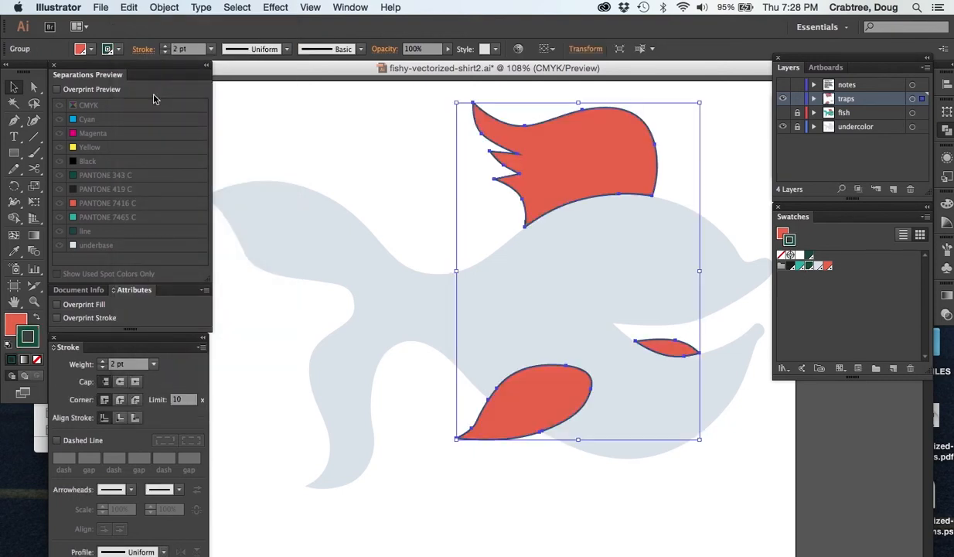
pyautogui.click(377, 127)
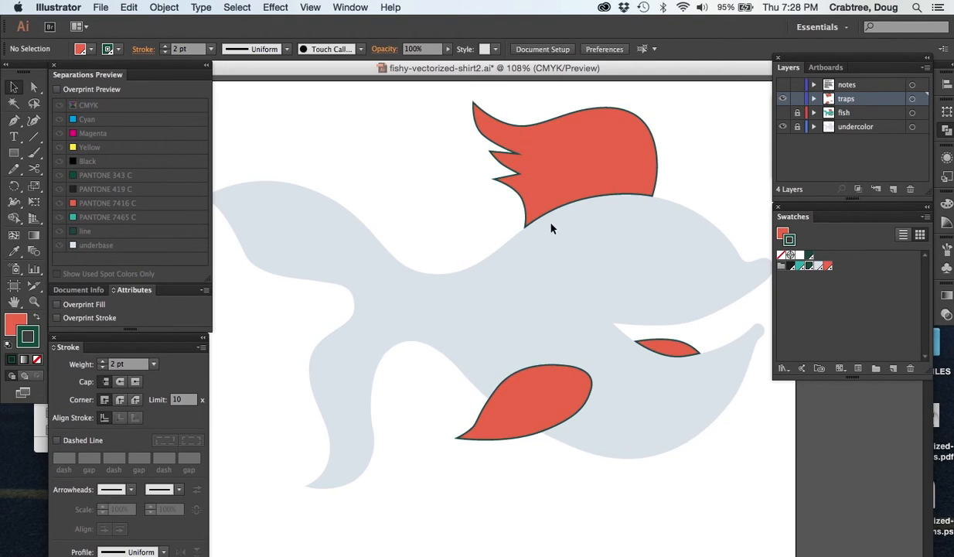
# Expand the fill and stroke of the pasted fins and tongue group into separate shapes
pyautogui.click(564, 134)
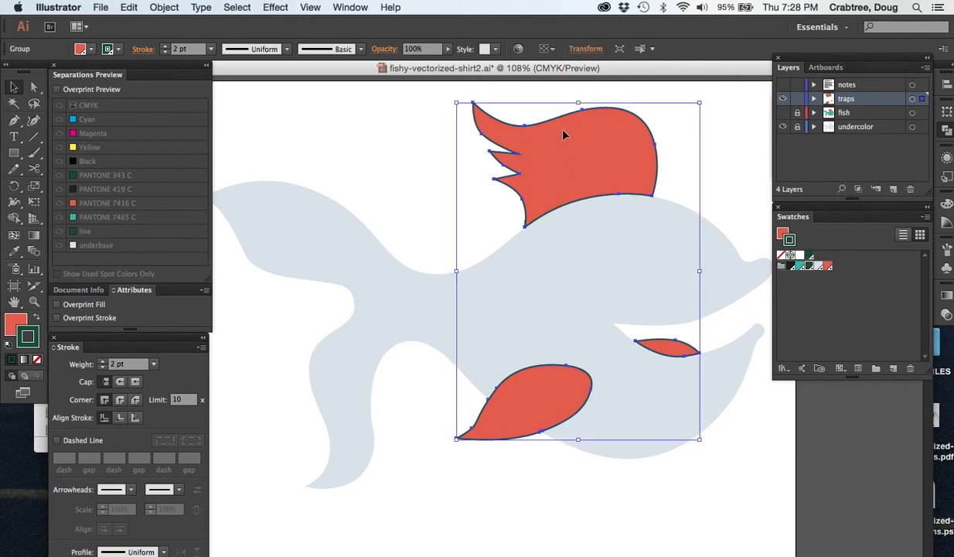
pyautogui.click(163, 8)
pyautogui.moveTo(165, 262)
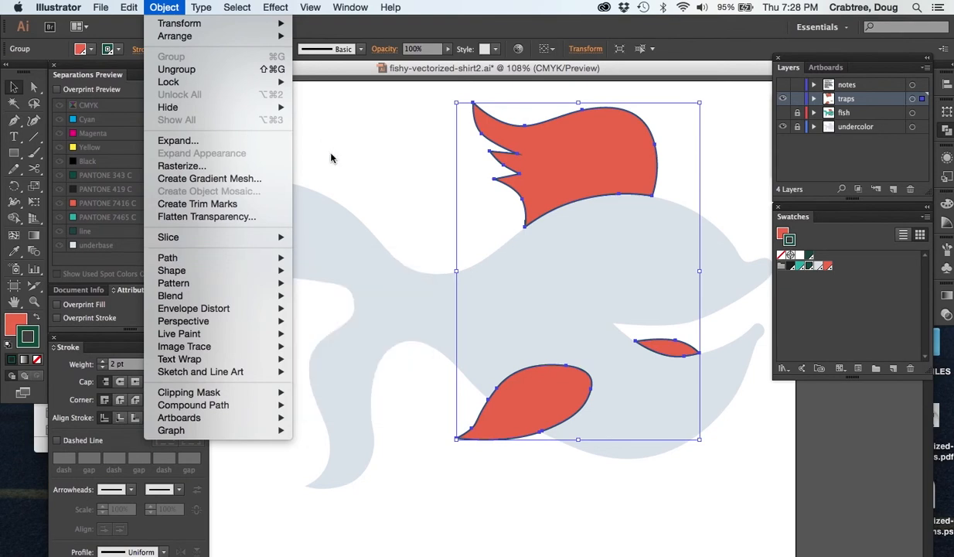
pyautogui.click(177, 141)
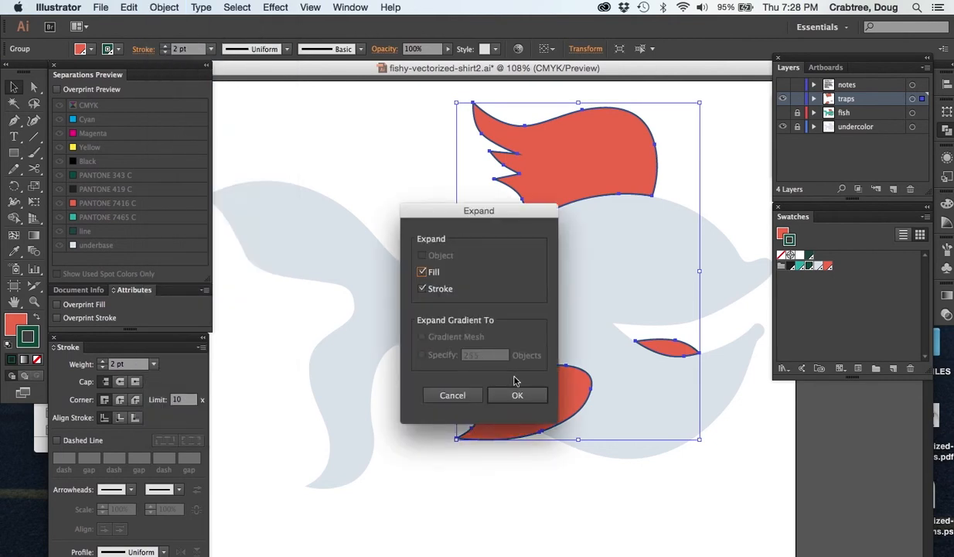
pyautogui.click(516, 394)
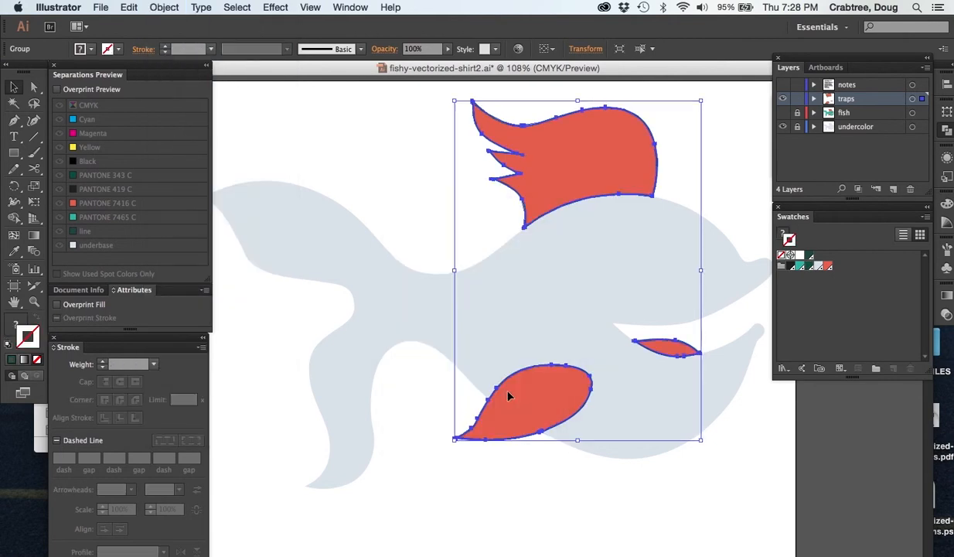
pyautogui.click(431, 184)
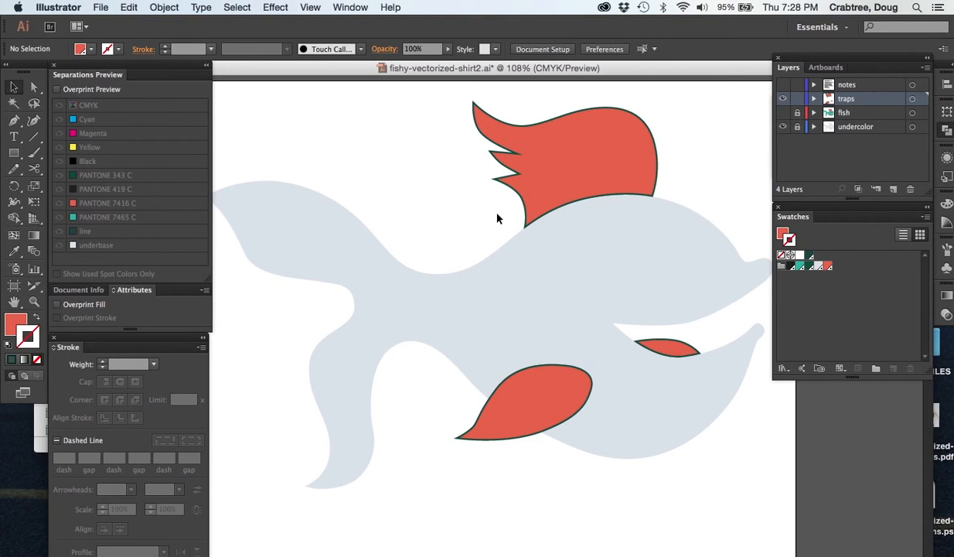
# Examine the expanded outline shapes in outline and preview mode along the top fin's lower edge
pyautogui.press('super+space')
pyautogui.press('Escape')
pyautogui.moveTo(544, 241); pyautogui.dragTo(549, 252)
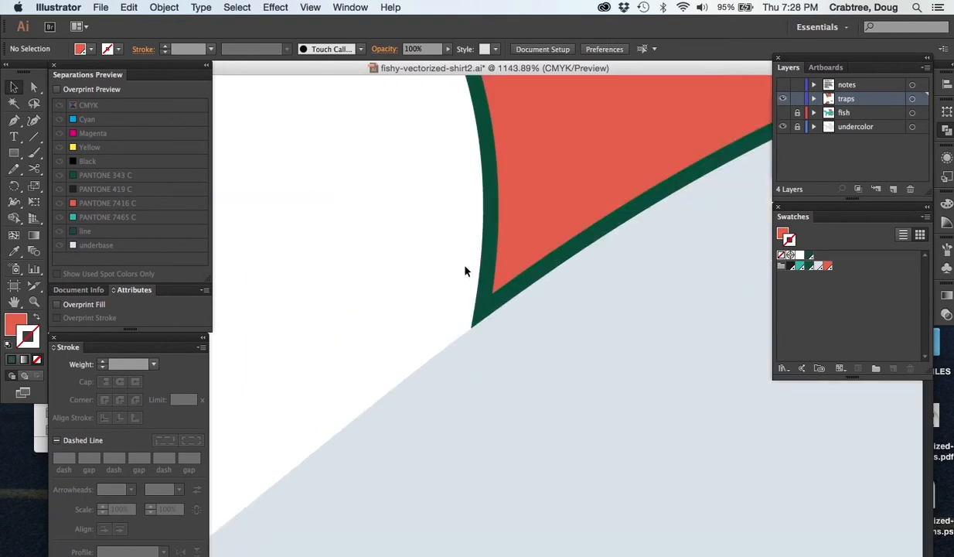
pyautogui.press('super+y')
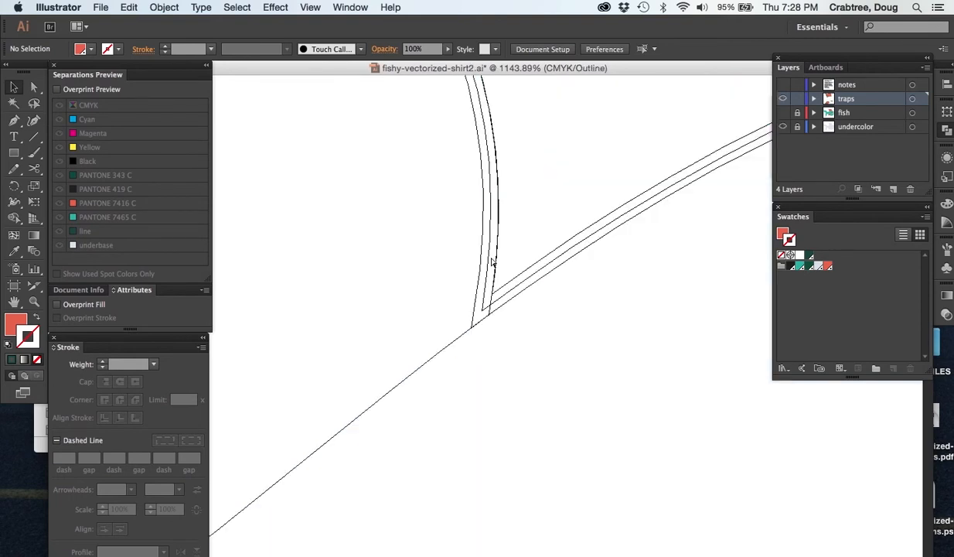
pyautogui.press('super+y')
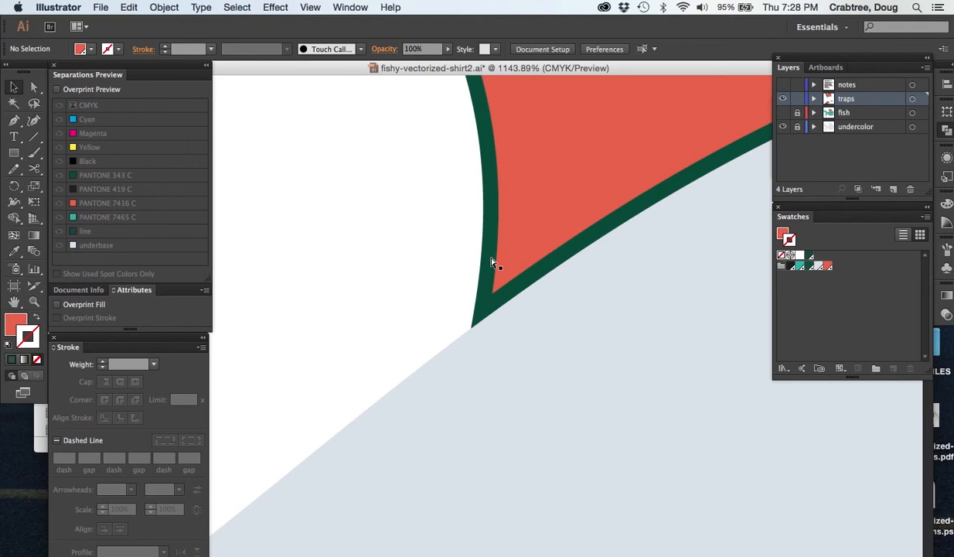
pyautogui.scroll(-10, 488, 263)
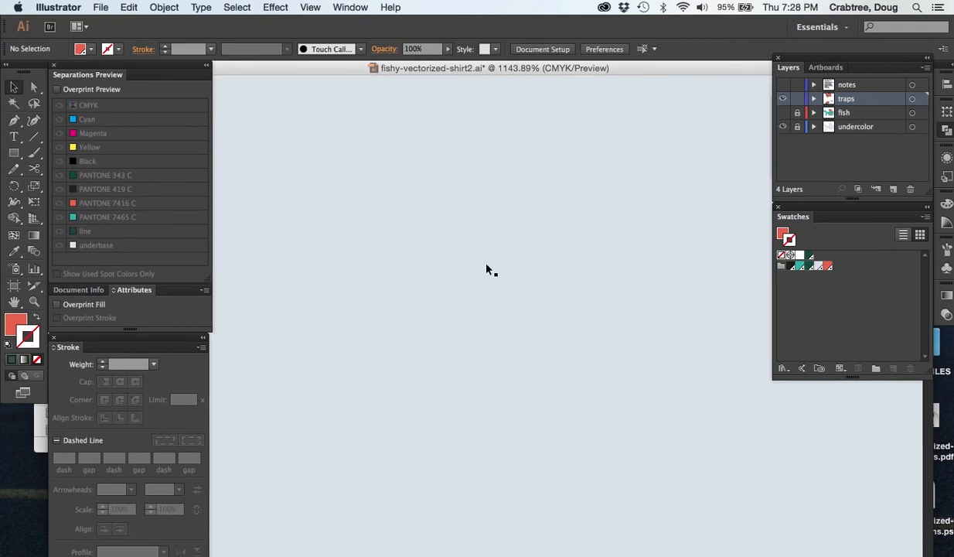
pyautogui.scroll(8, 487, 266)
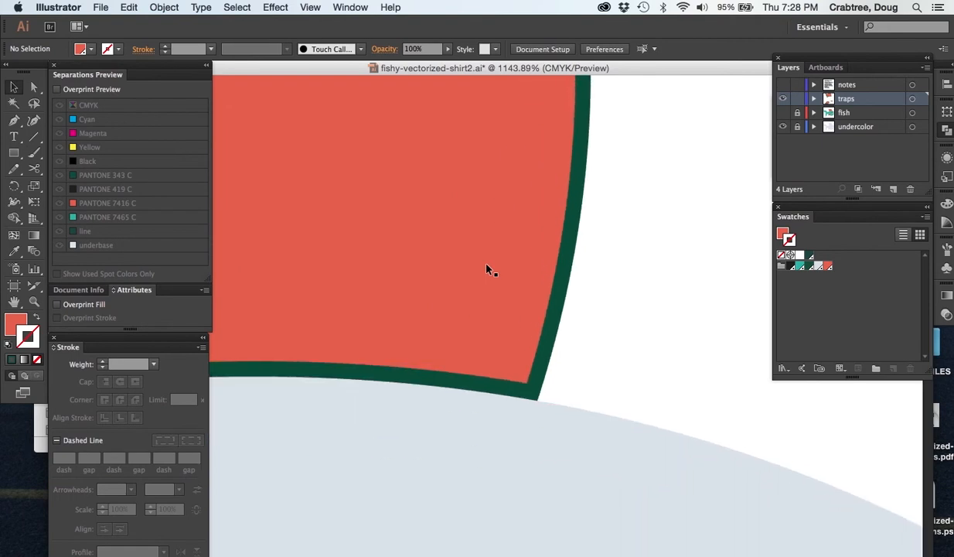
pyautogui.hscroll(-5, 489, 270)
pyautogui.scroll(-2, 489, 269)
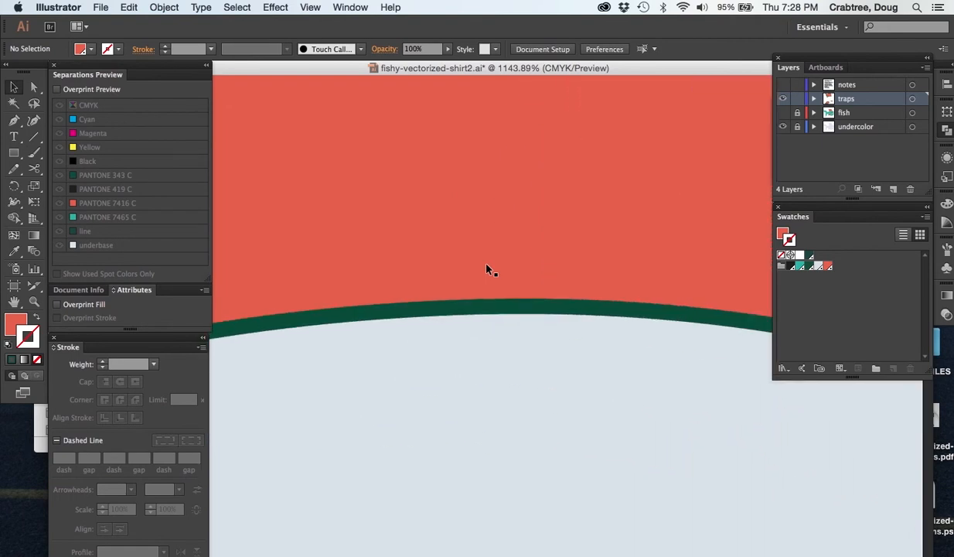
# Hide the undercolor layer and show the fish layer to check the green outline against the teal body
pyautogui.click(783, 128)
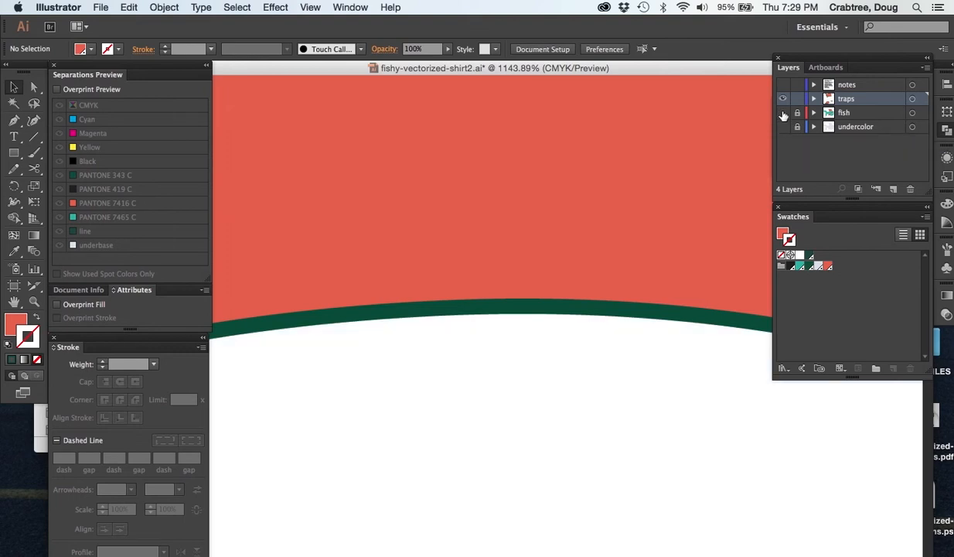
pyautogui.click(783, 128)
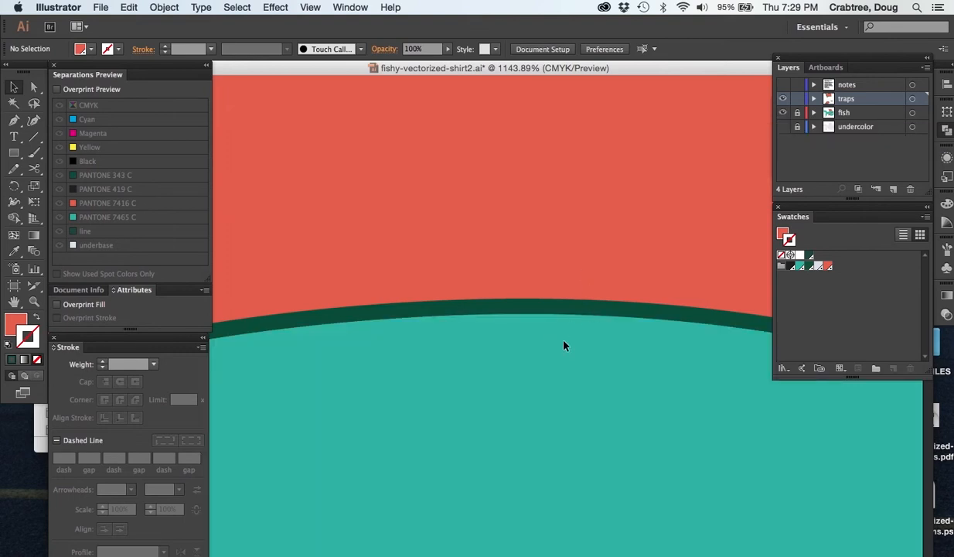
pyautogui.hscroll(-5, 481, 277)
pyautogui.scroll(-1, 481, 277)
pyautogui.hscroll(-10, 482, 276)
pyautogui.scroll(-3, 483, 276)
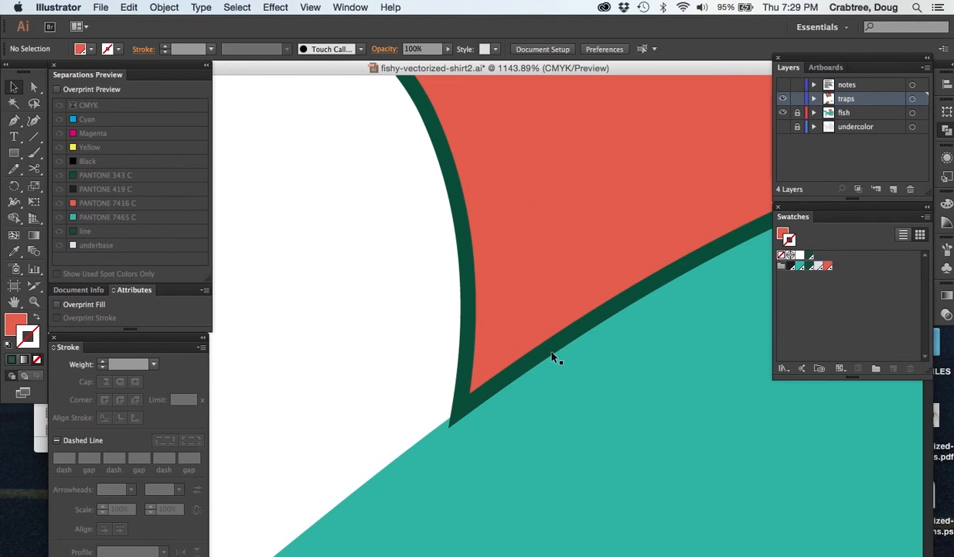
pyautogui.hscroll(5, 547, 275)
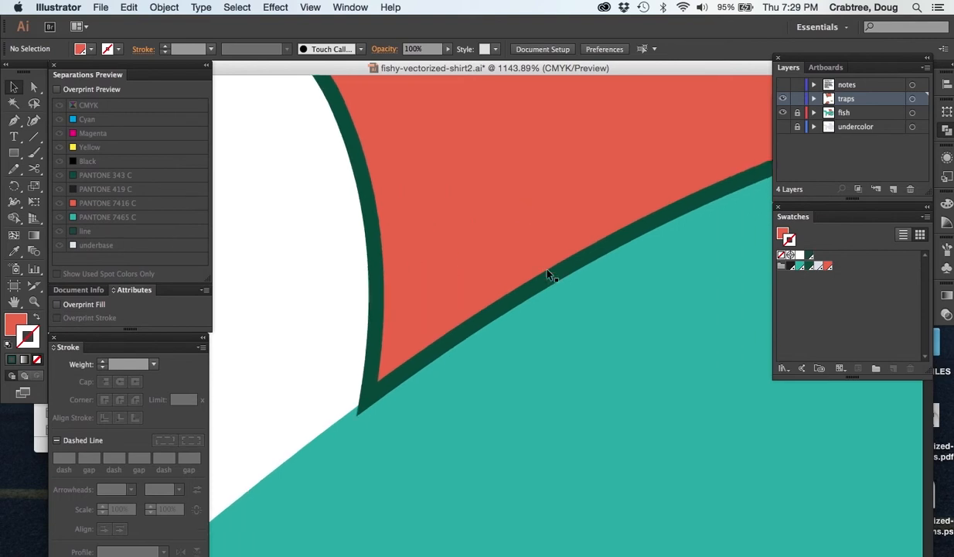
# Compare the green outline at the top fin's base with the fish layer hidden and shown again
pyautogui.click(782, 112)
pyautogui.hscroll(5, 576, 281)
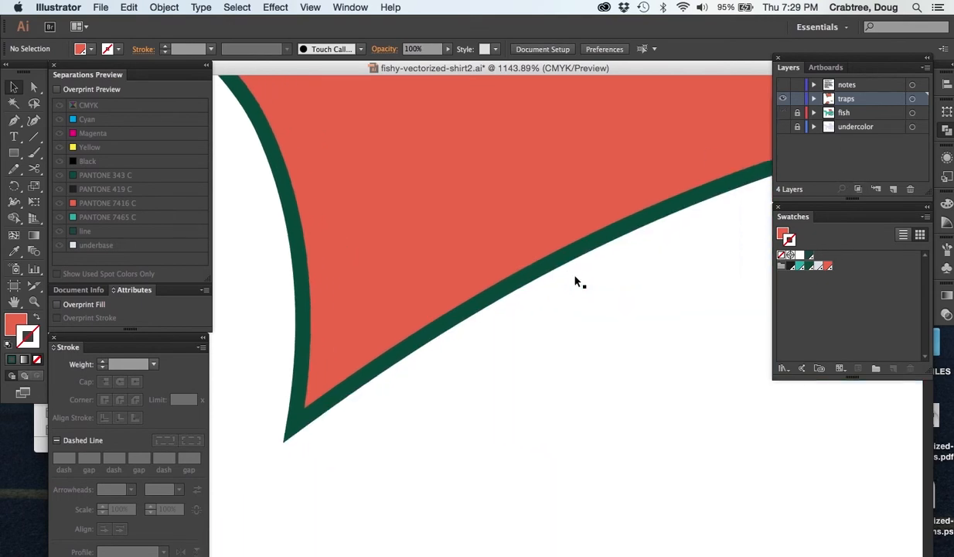
pyautogui.click(783, 112)
pyautogui.scroll(2, 497, 280)
pyautogui.scroll(2, 497, 279)
pyautogui.hscroll(-2, 497, 280)
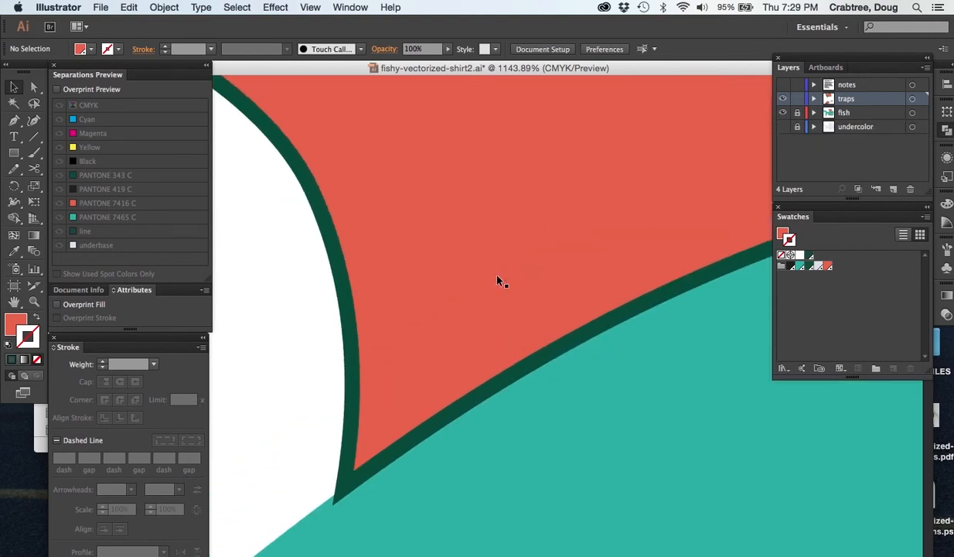
# Select the expanded fins and tongue group and bring up Pathfinder as a separate floating palette over the artwork
pyautogui.click(350, 328)
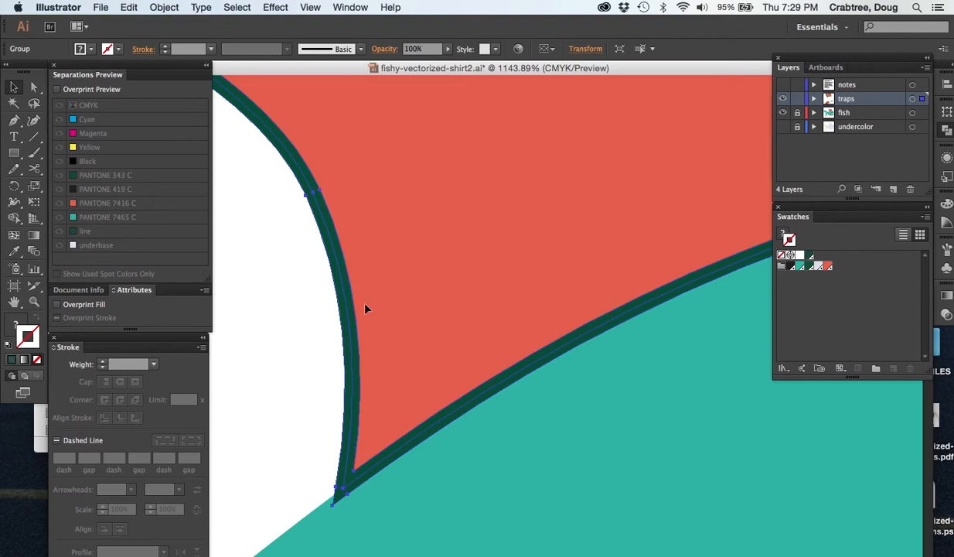
pyautogui.click(349, 6)
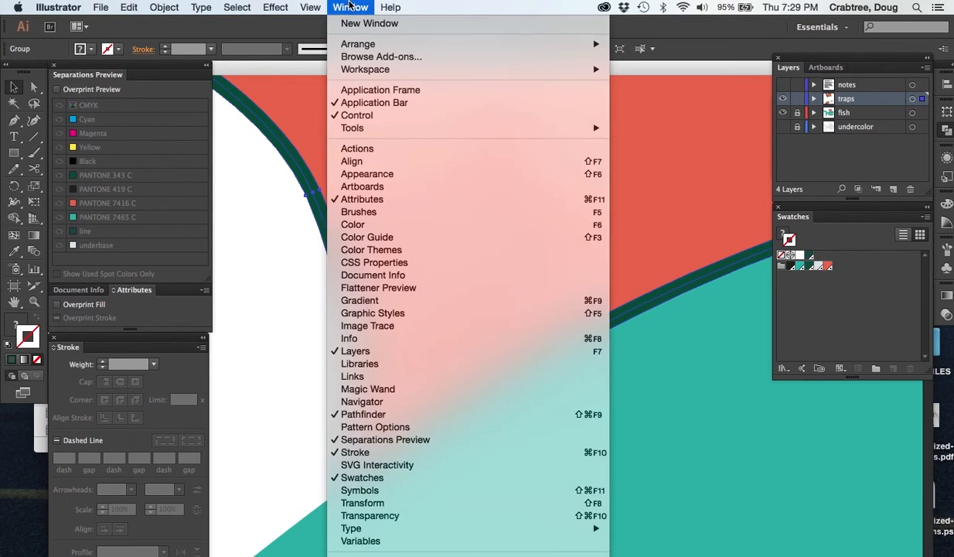
pyautogui.click(350, 6)
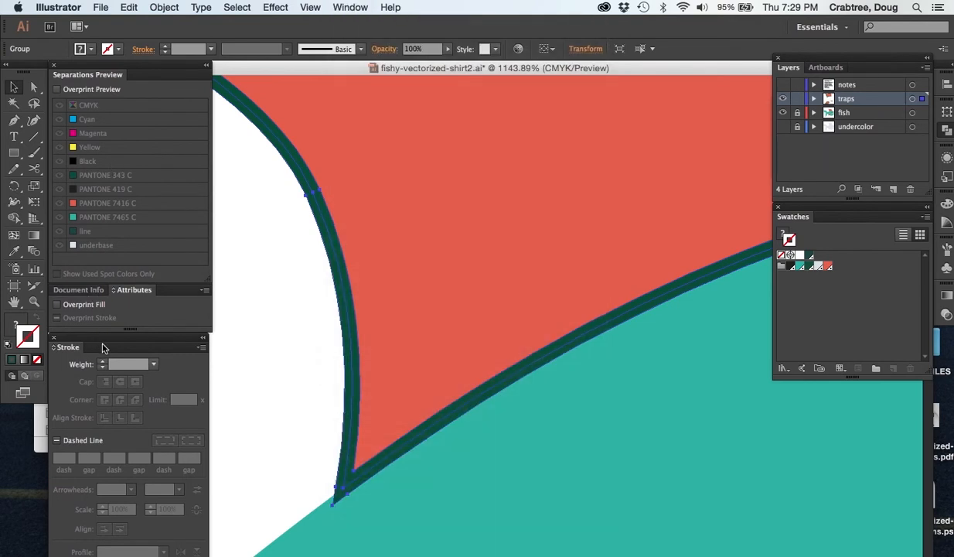
pyautogui.moveTo(105, 341)
pyautogui.mouseDown()
pyautogui.moveTo(143, 390)
pyautogui.moveTo(102, 331)
pyautogui.moveTo(105, 348)
pyautogui.moveTo(101, 341)
pyautogui.mouseUp()
pyautogui.click(309, 8)
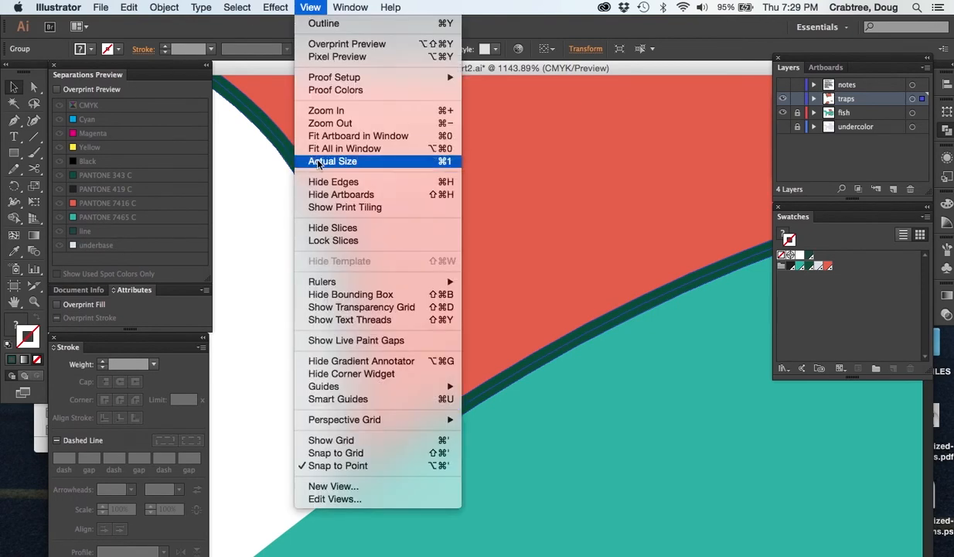
pyautogui.moveTo(350, 7)
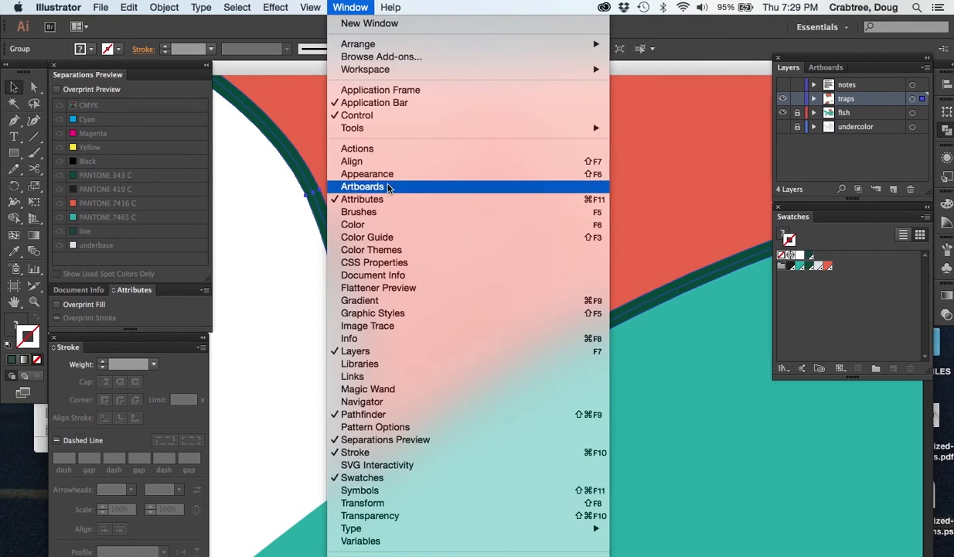
pyautogui.click(363, 414)
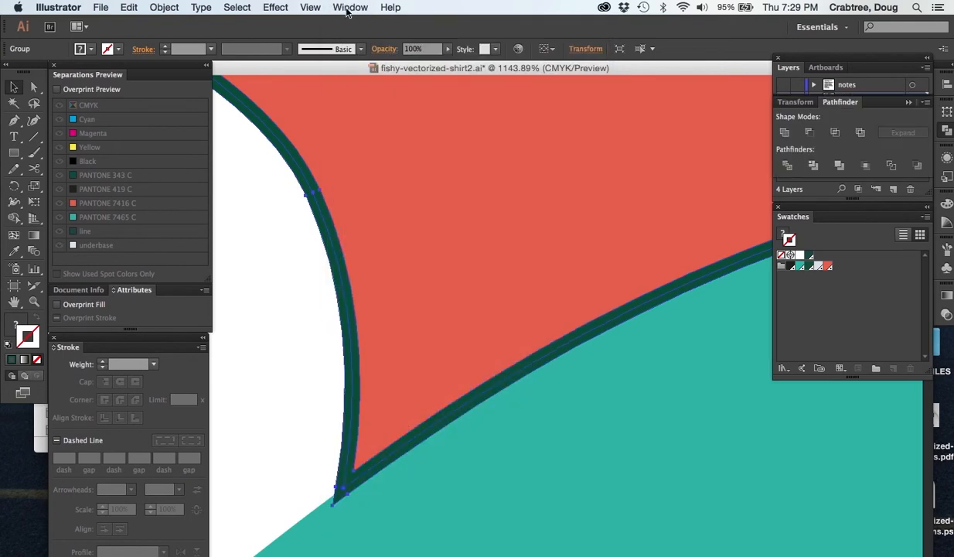
pyautogui.click(347, 8)
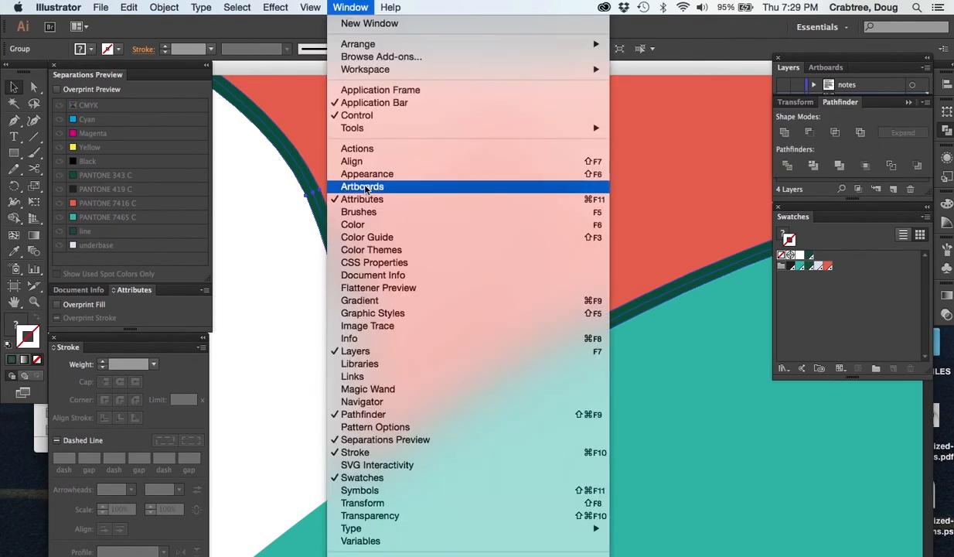
pyautogui.click(367, 416)
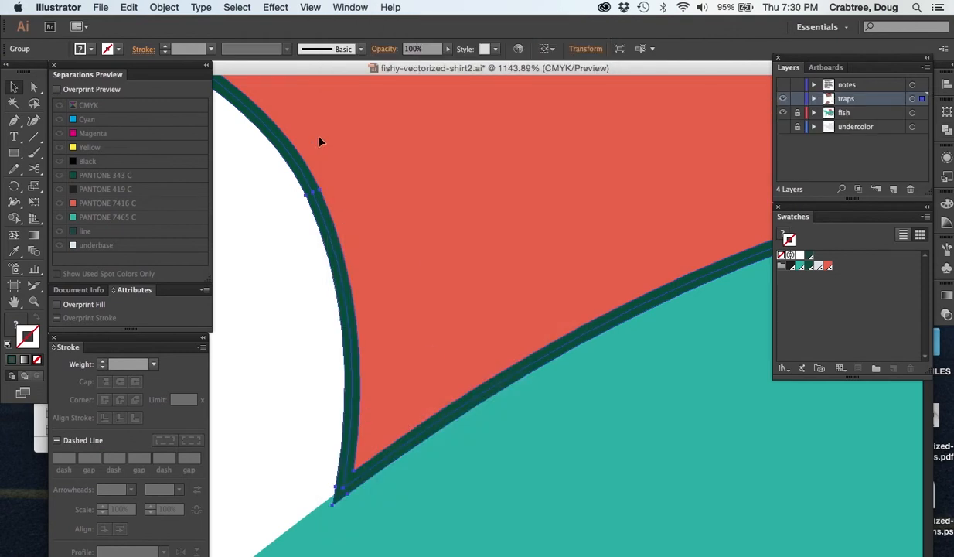
pyautogui.click(349, 8)
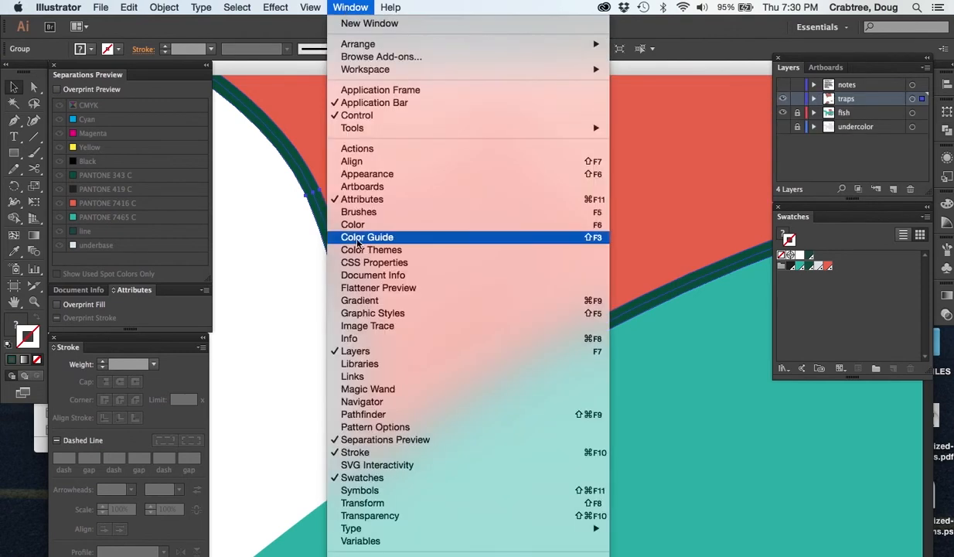
pyautogui.click(364, 413)
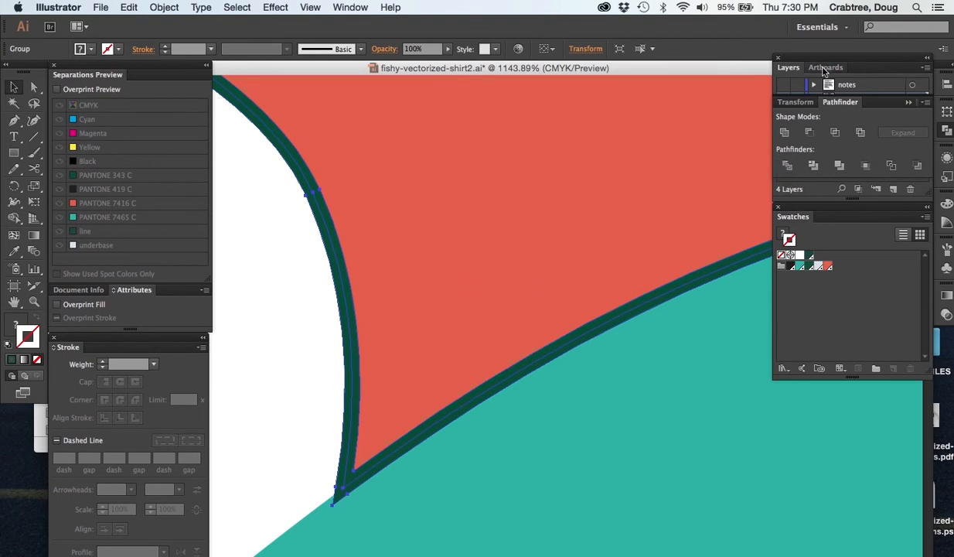
pyautogui.moveTo(836, 107); pyautogui.dragTo(582, 340)
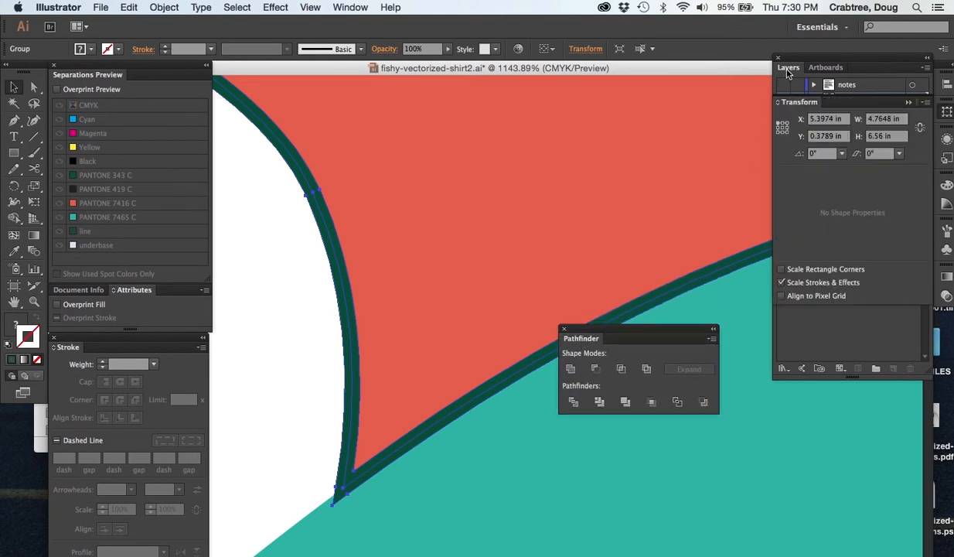
# Divide the selected fins and tongue group with Pathfinder and ungroup the resulting pieces
pyautogui.click(573, 401)
pyautogui.click(150, 9)
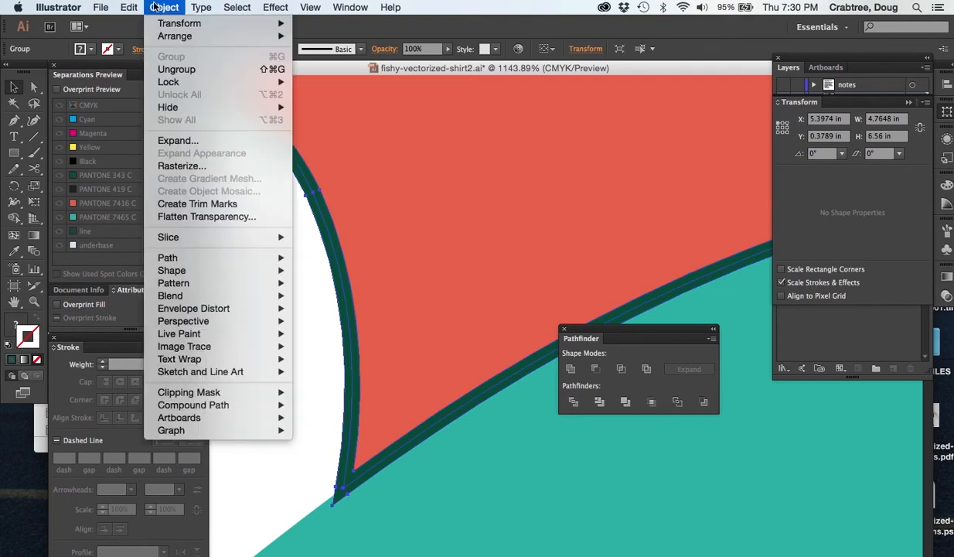
pyautogui.click(166, 69)
# Hide the fish layer and select the top fin's red inner piece separately from its green outline
pyautogui.click(788, 67)
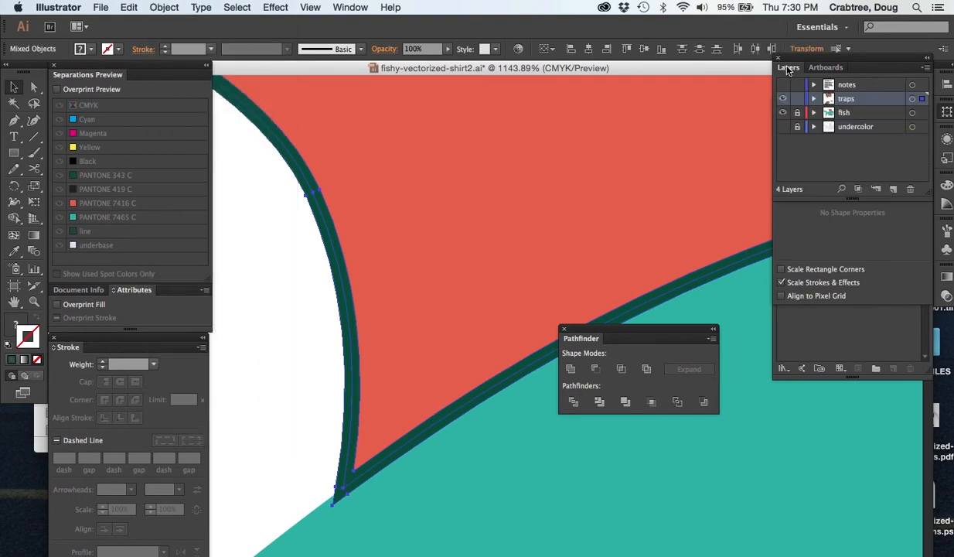
pyautogui.click(782, 113)
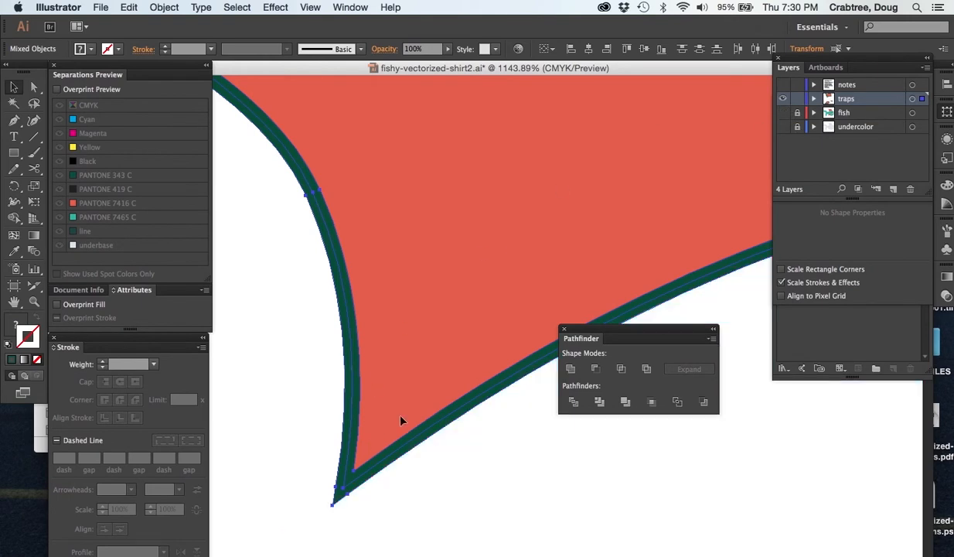
pyautogui.click(376, 459)
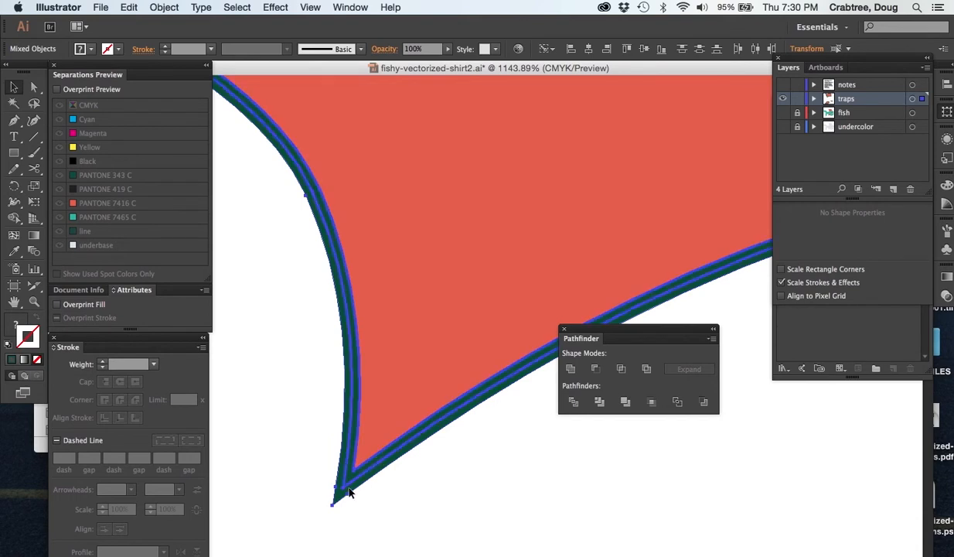
pyautogui.keyDown('shift'); pyautogui.click(378, 397); pyautogui.keyUp('shift')
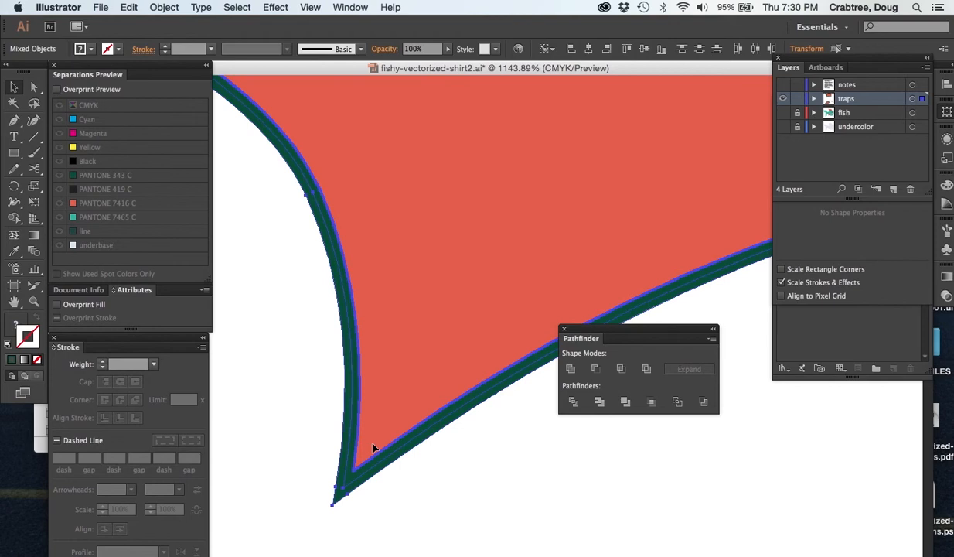
pyautogui.click(300, 420)
pyautogui.click(419, 382)
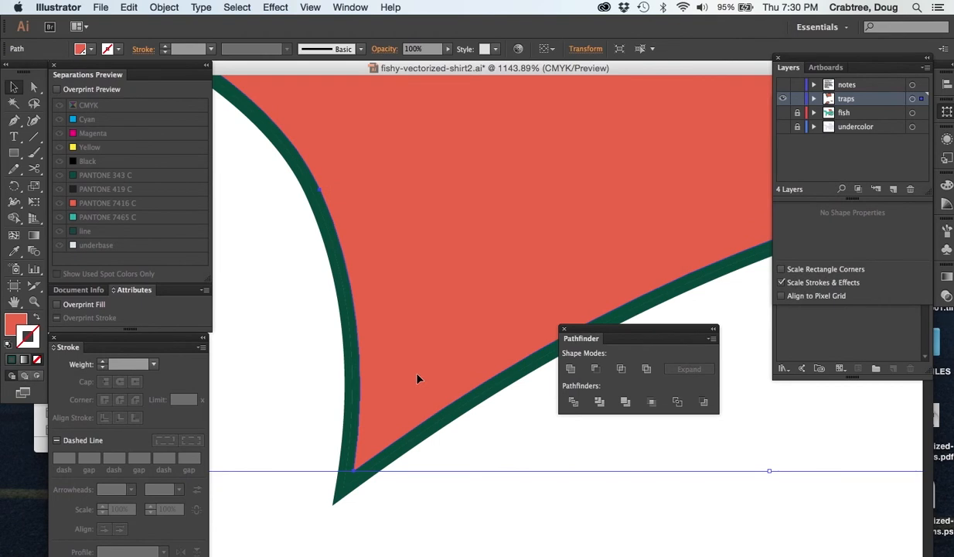
# Divide the lower fin and tongue shapes with Pathfinder at actual size and ungroup the resulting pieces
pyautogui.press('super+1')
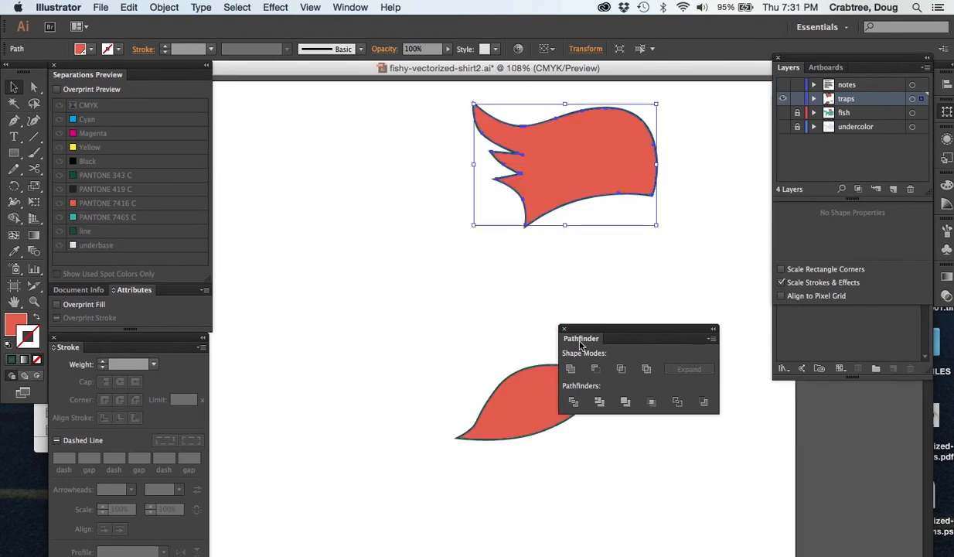
pyautogui.moveTo(596, 329); pyautogui.dragTo(642, 428)
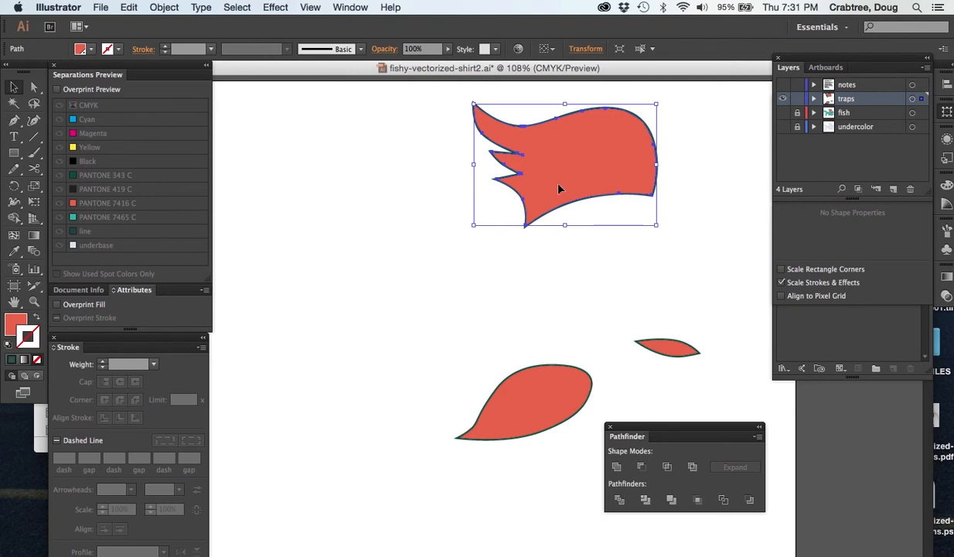
pyautogui.moveTo(409, 290); pyautogui.dragTo(710, 462)
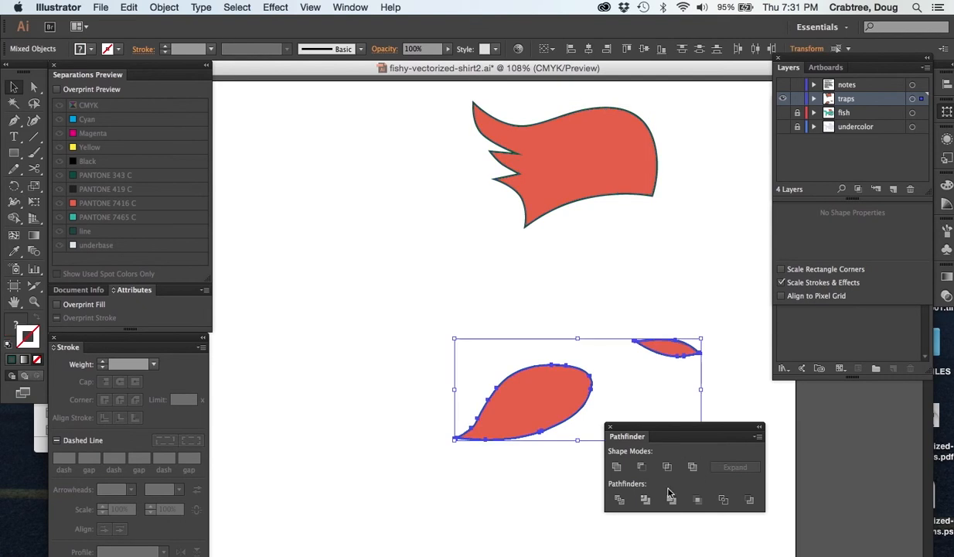
pyautogui.click(620, 503)
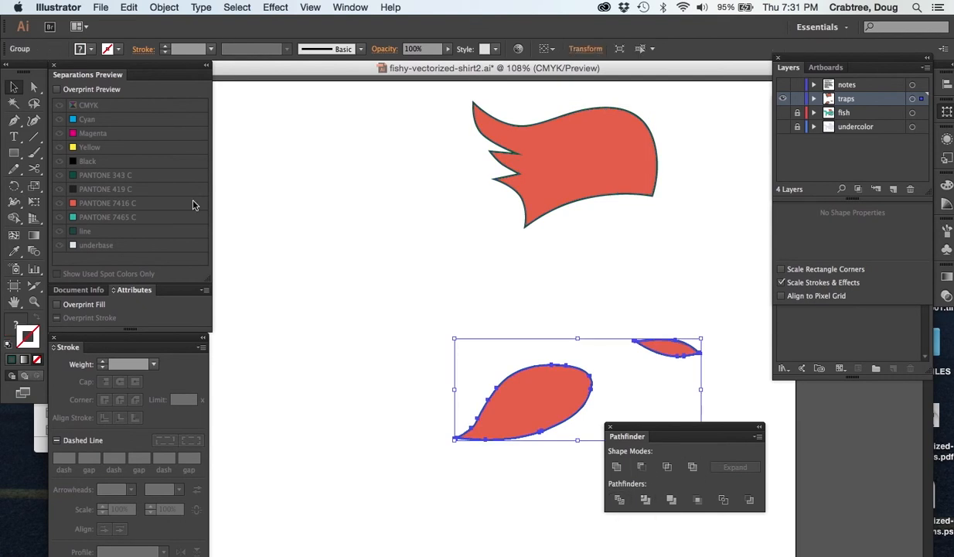
pyautogui.click(162, 9)
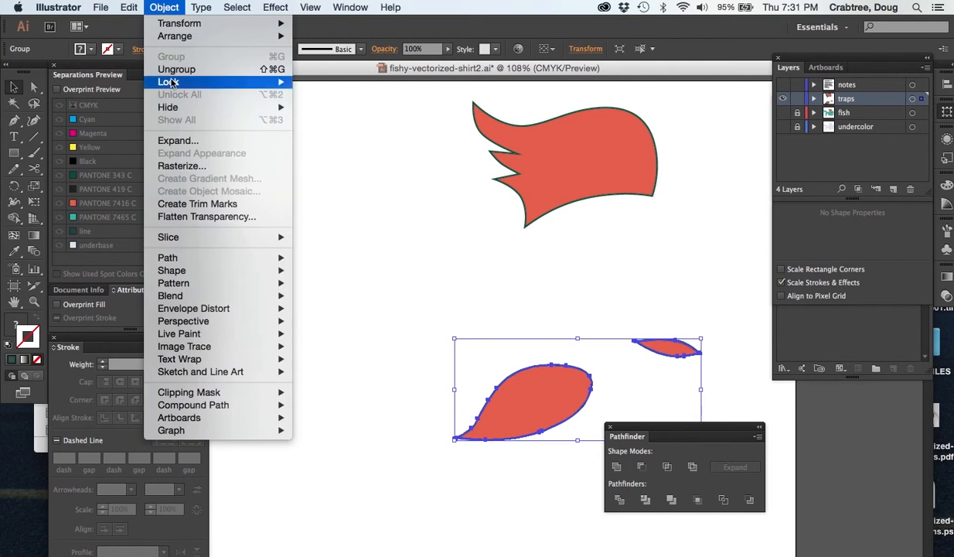
pyautogui.click(171, 66)
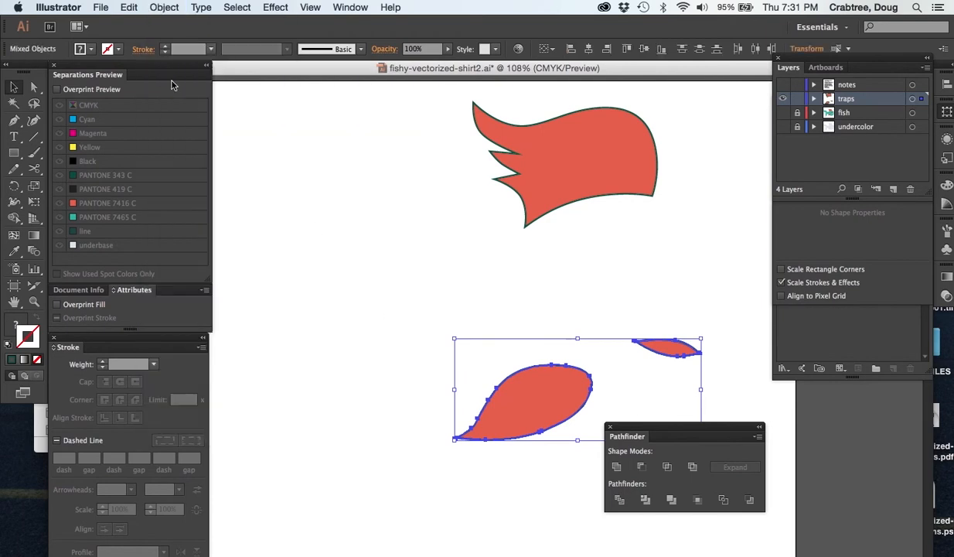
pyautogui.click(163, 7)
pyautogui.click(161, 7)
pyautogui.click(408, 312)
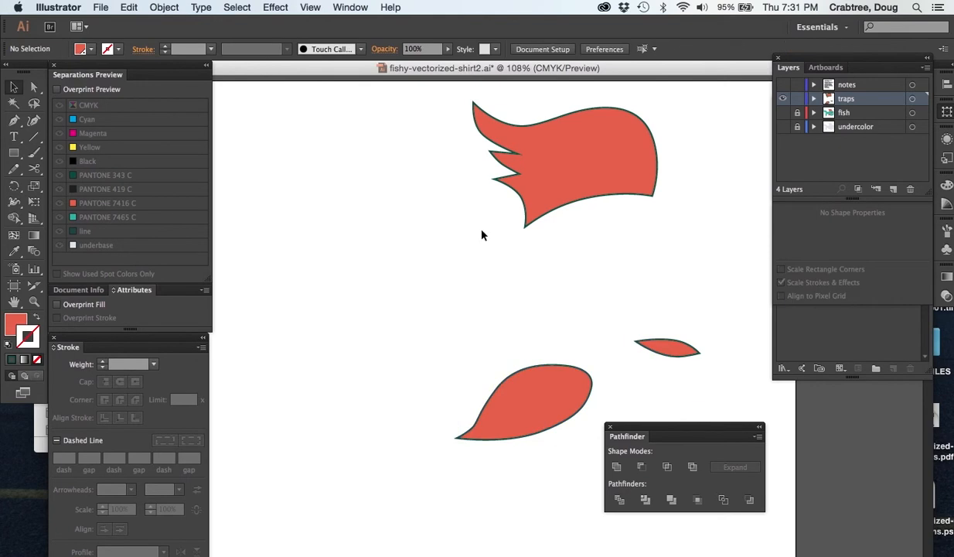
# Delete the red inner pieces of the top fin, lower fin and tongue, keeping only the green outlines
pyautogui.click(547, 179)
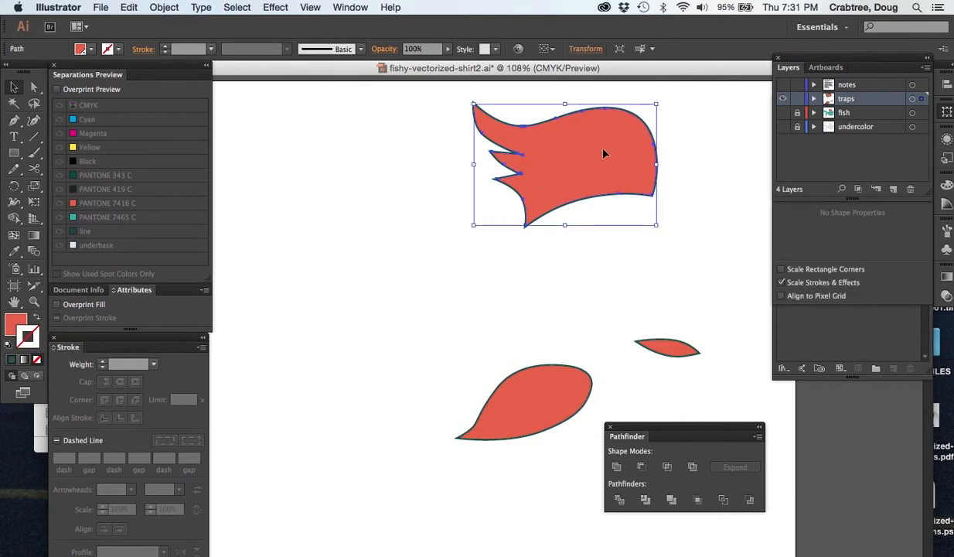
pyautogui.press('Delete')
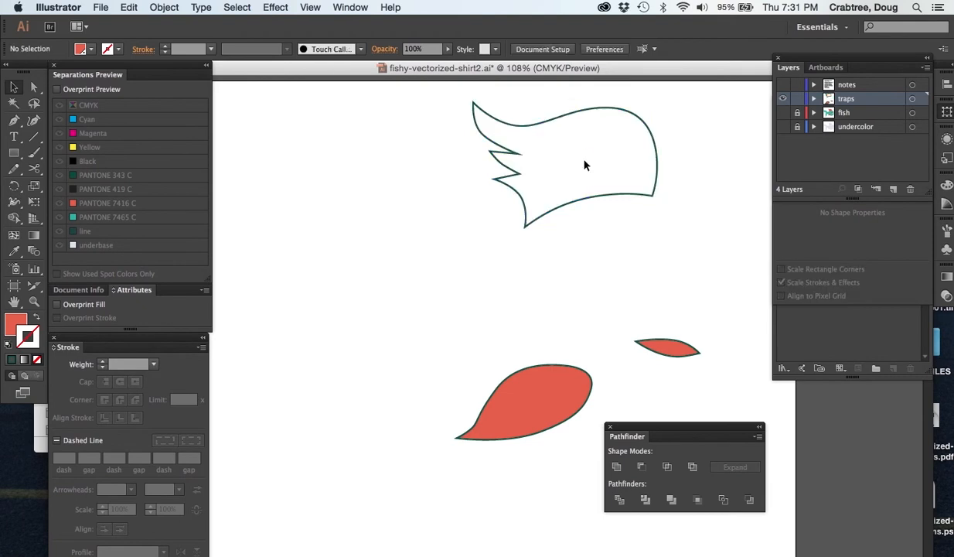
pyautogui.click(545, 387)
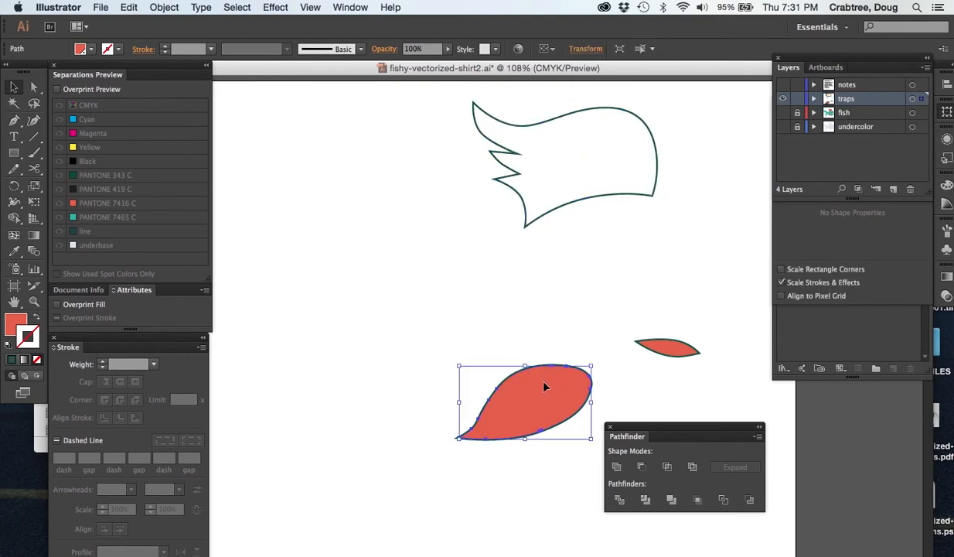
pyautogui.press('Delete')
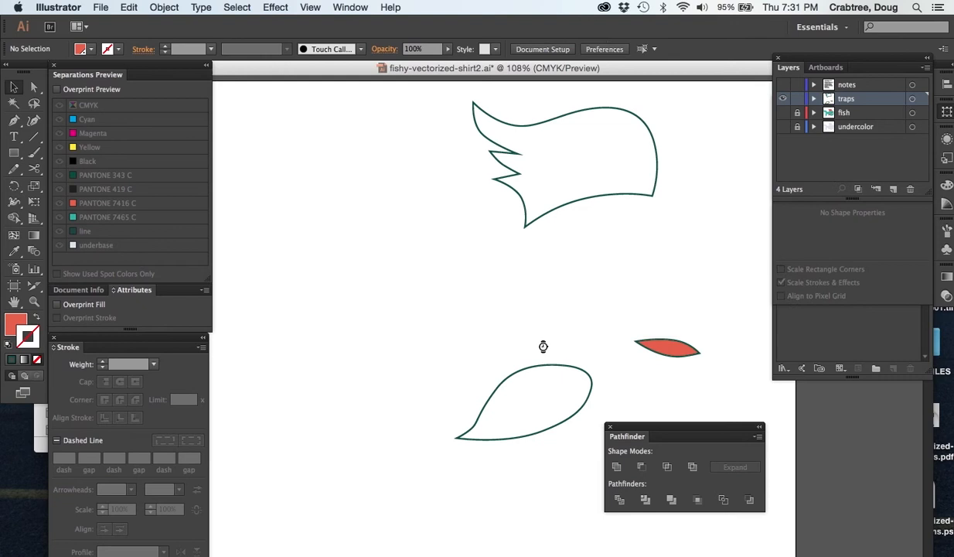
pyautogui.click(670, 349)
pyautogui.press('Delete')
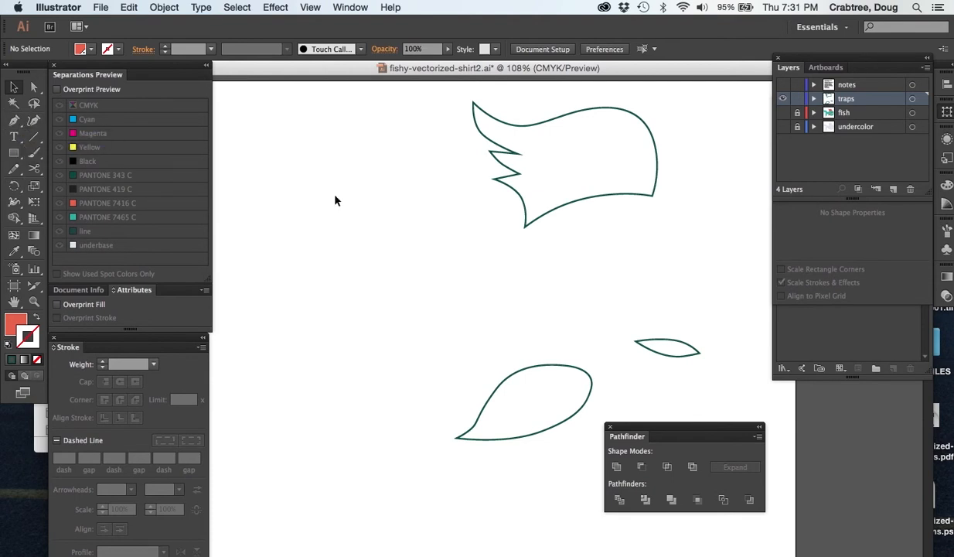
# Draw a closed, unfilled Pen path around the top fin's green outline, leaving only the edge that meets the body outside it
pyautogui.click(13, 122)
pyautogui.click(532, 206)
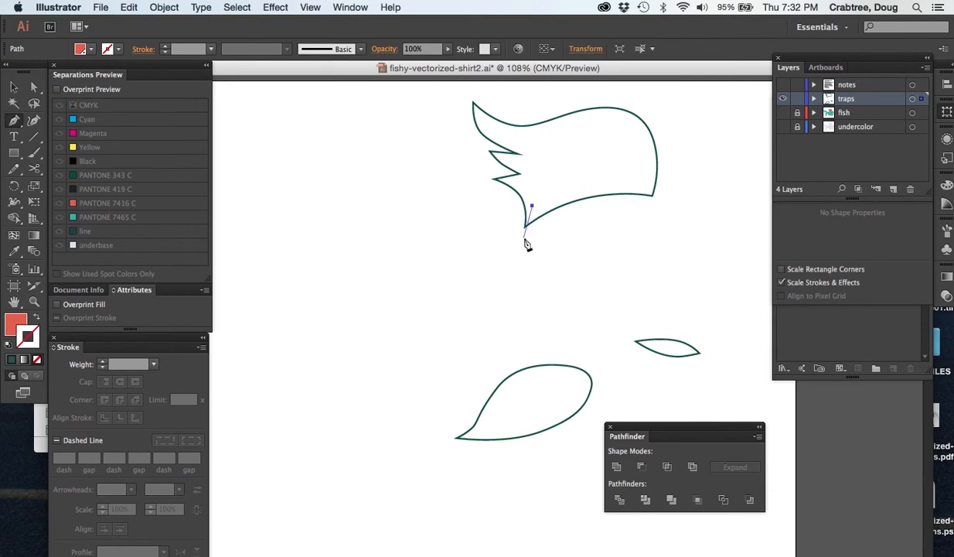
pyautogui.moveTo(523, 236); pyautogui.dragTo(436, 108)
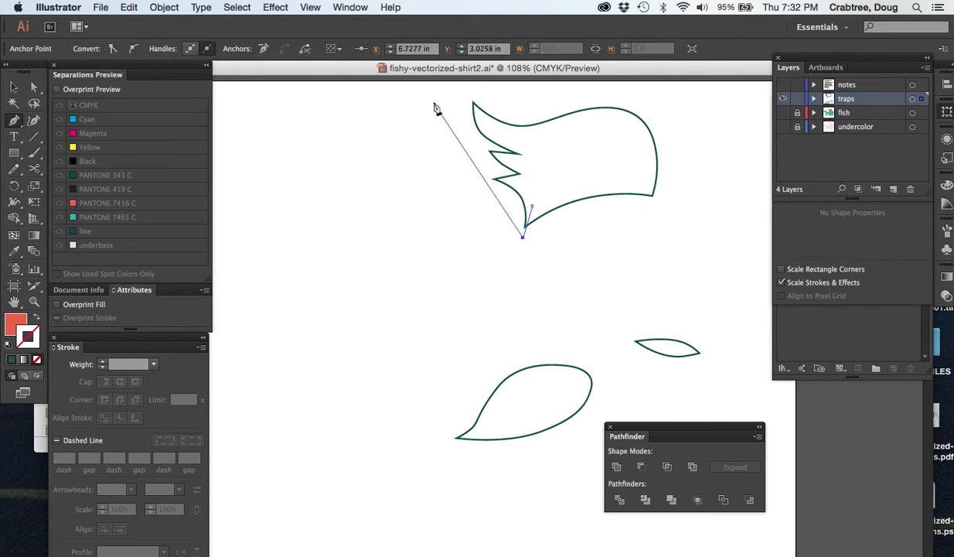
pyautogui.click(431, 101)
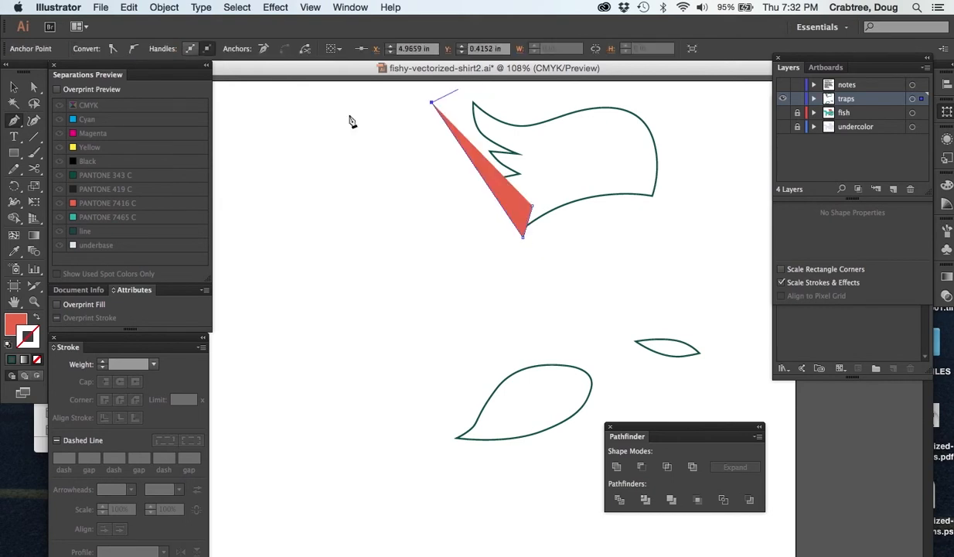
pyautogui.click(12, 318)
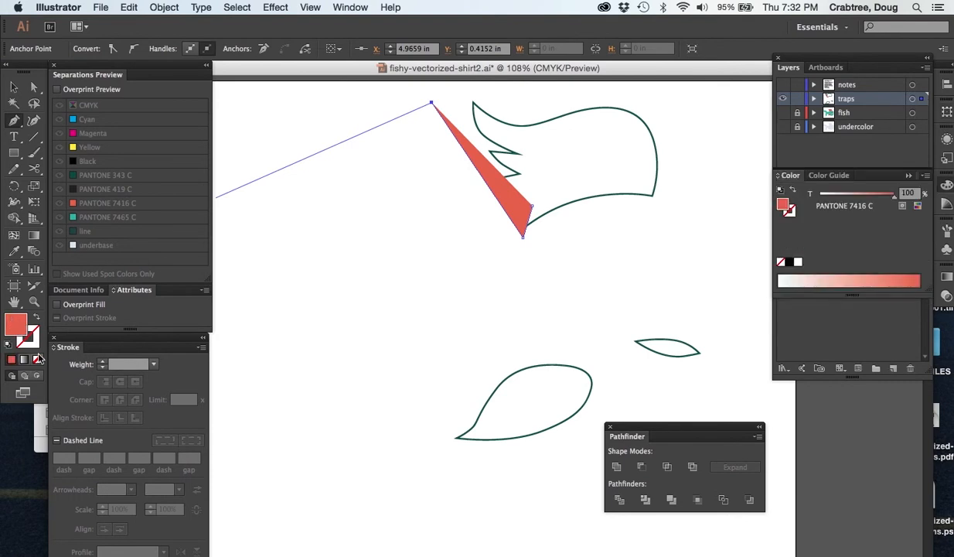
pyautogui.click(36, 359)
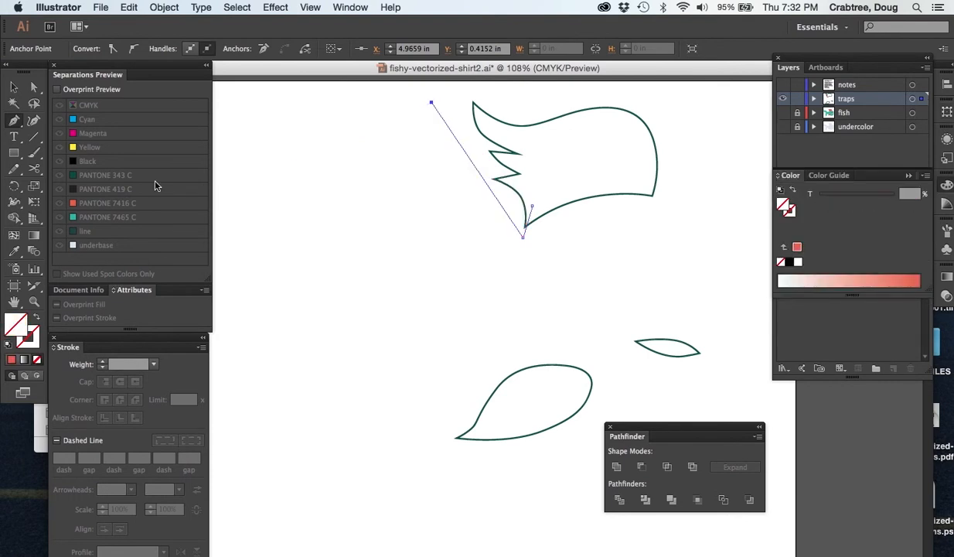
pyautogui.click(486, 87)
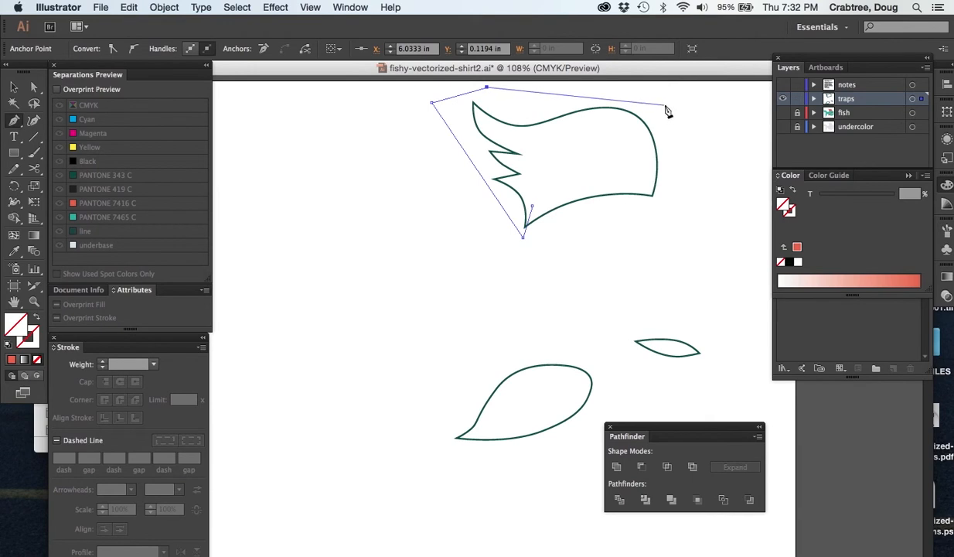
pyautogui.click(667, 99)
pyautogui.click(678, 209)
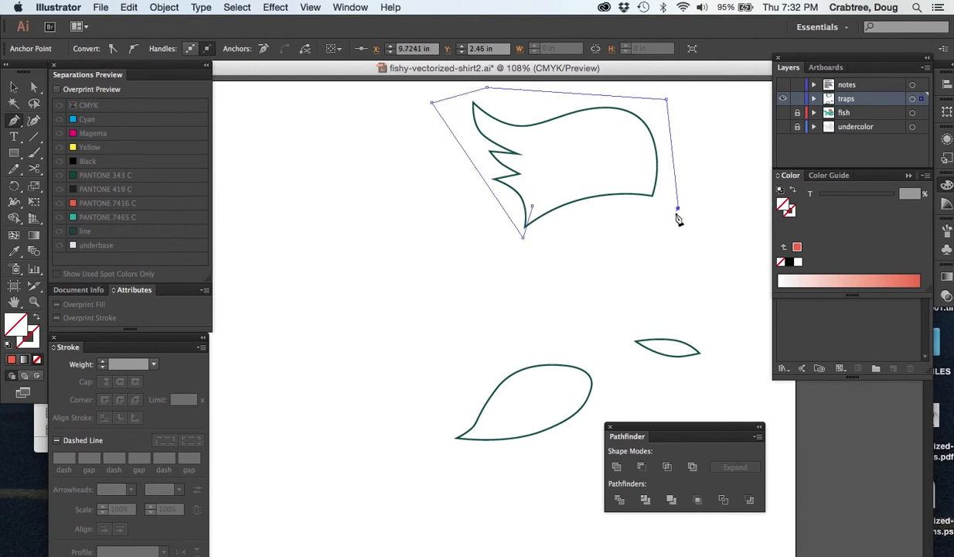
pyautogui.click(653, 202)
pyautogui.moveTo(645, 177); pyautogui.dragTo(534, 208)
pyautogui.click(532, 207)
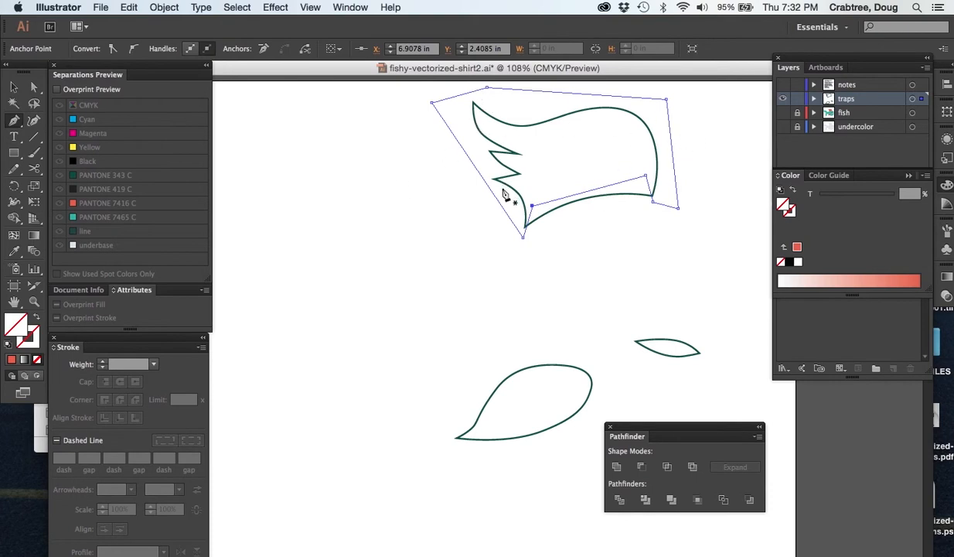
# Subtract the new path from the top fin outline with Pathfinder Minus Front and show the fish layer
pyautogui.click(14, 86)
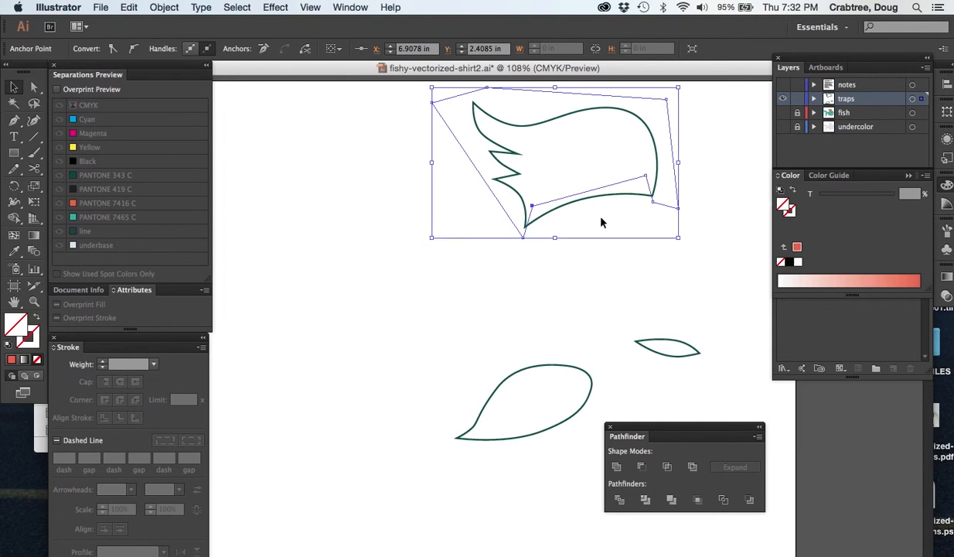
pyautogui.click(618, 118)
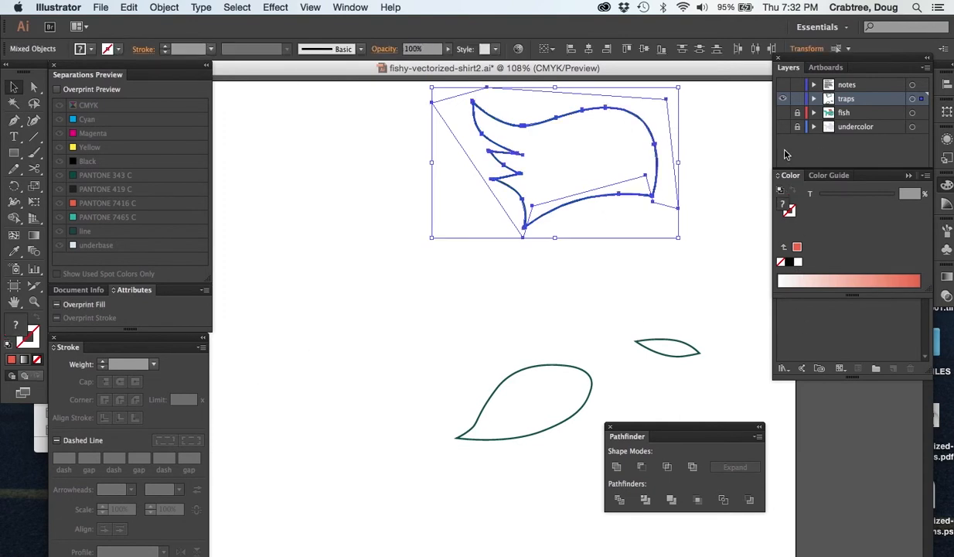
pyautogui.moveTo(851, 62)
pyautogui.mouseDown()
pyautogui.moveTo(760, 65)
pyautogui.moveTo(771, 157)
pyautogui.moveTo(788, 85)
pyautogui.moveTo(851, 59)
pyautogui.mouseUp()
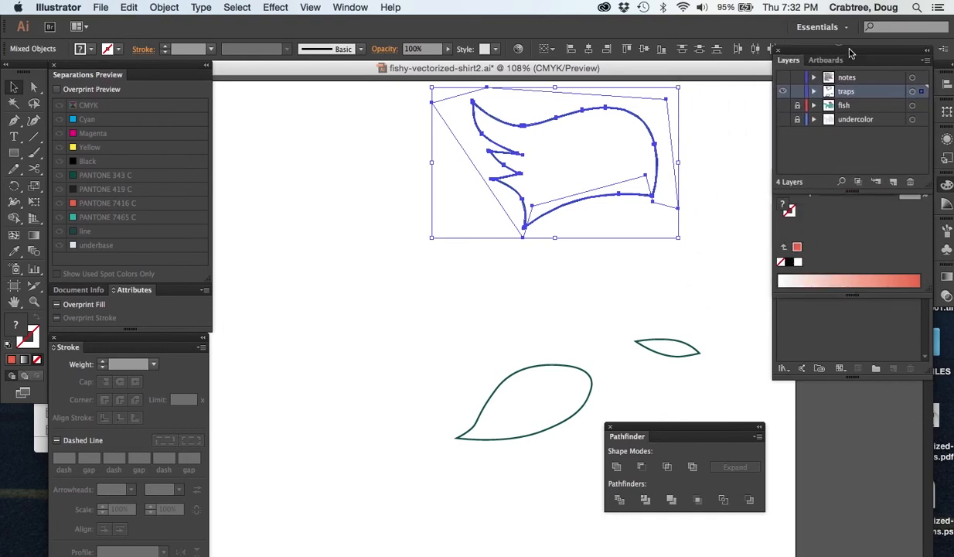
pyautogui.click(643, 467)
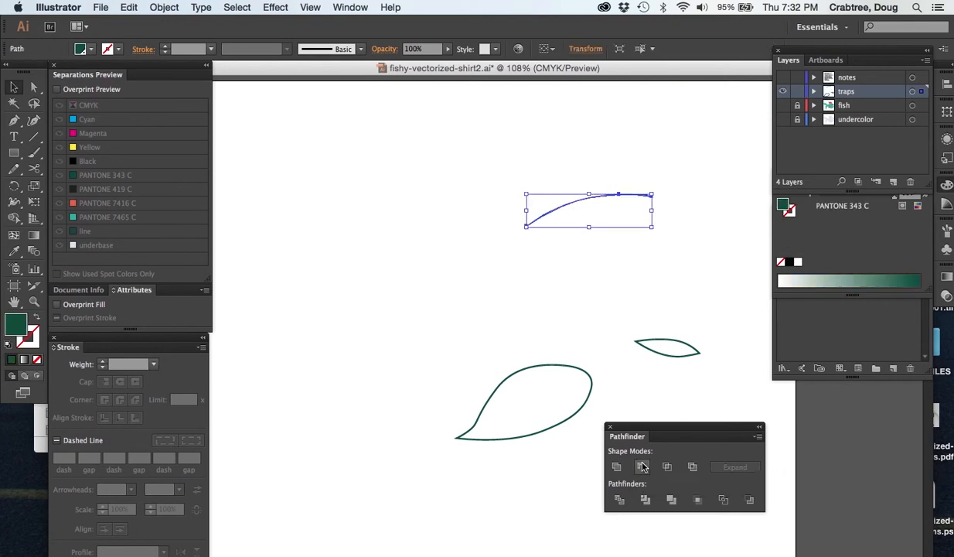
pyautogui.click(529, 287)
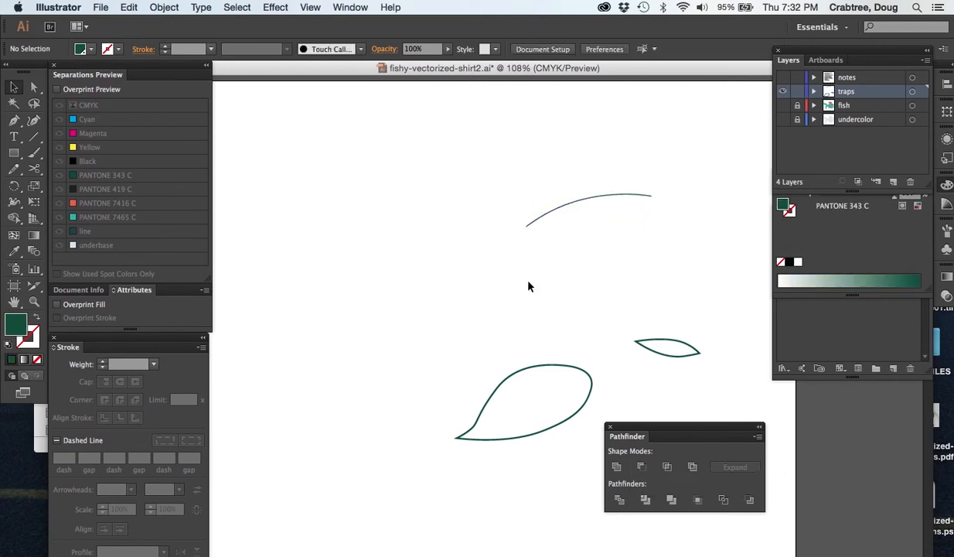
pyautogui.click(782, 106)
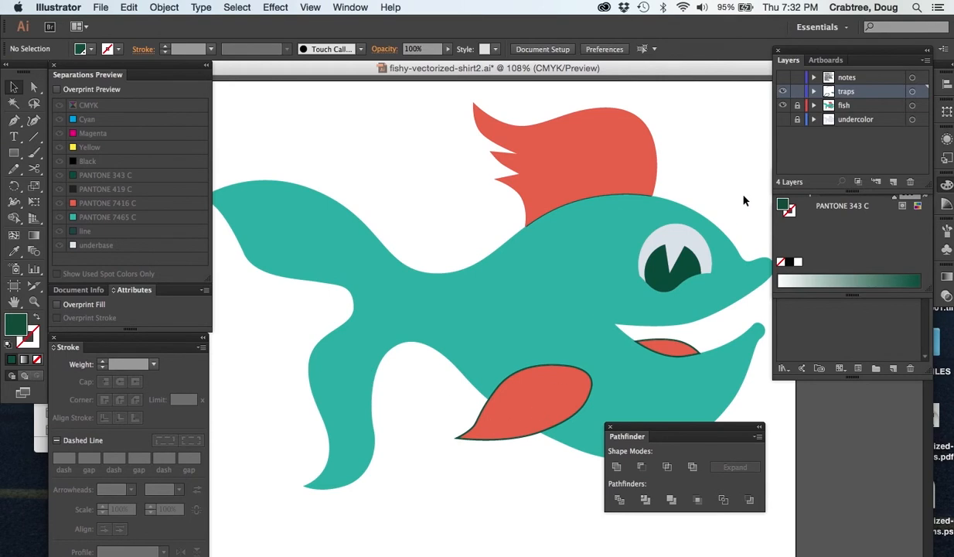
# Draw a closed Pen path covering the part of the lower fin's green outline that extends beyond the body
pyautogui.click(14, 121)
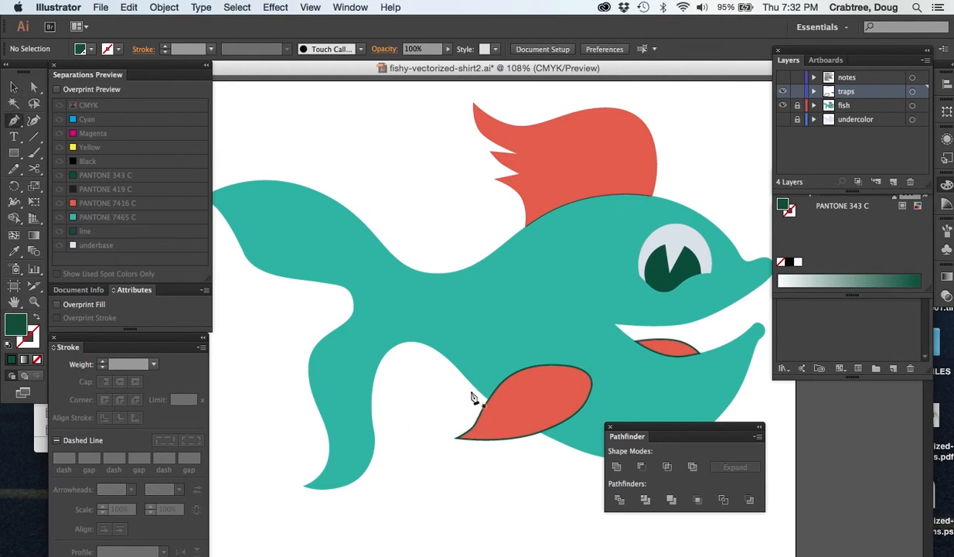
pyautogui.moveTo(471, 391); pyautogui.dragTo(542, 446)
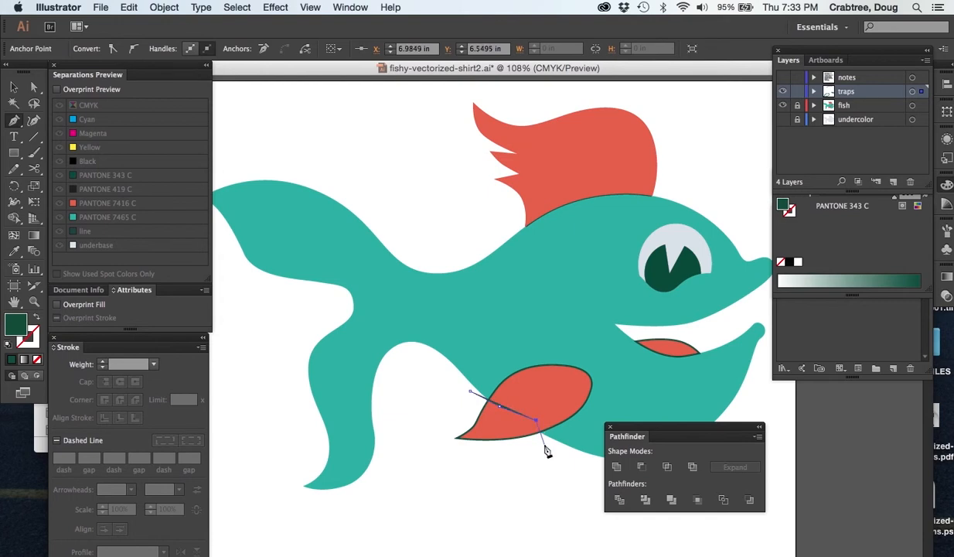
pyautogui.click(546, 444)
pyautogui.click(443, 464)
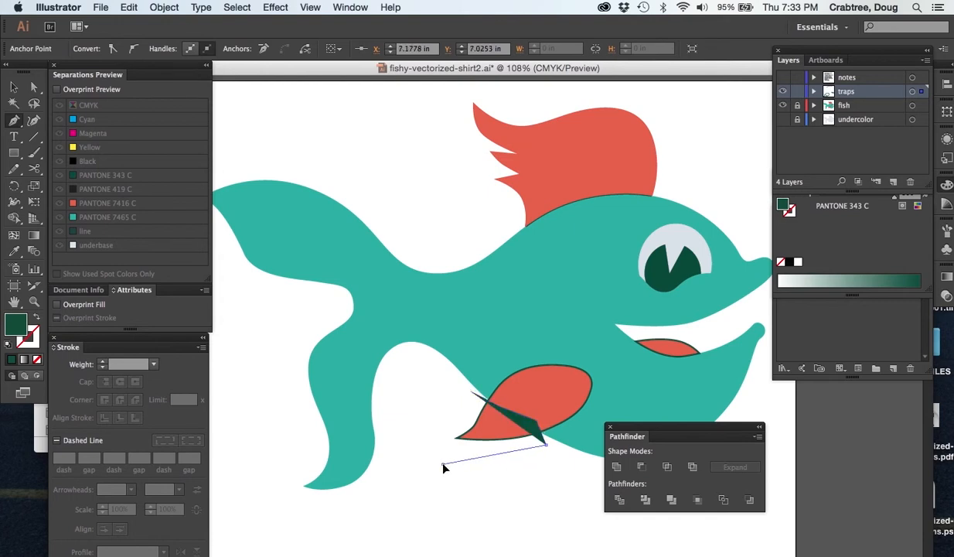
pyautogui.click(437, 425)
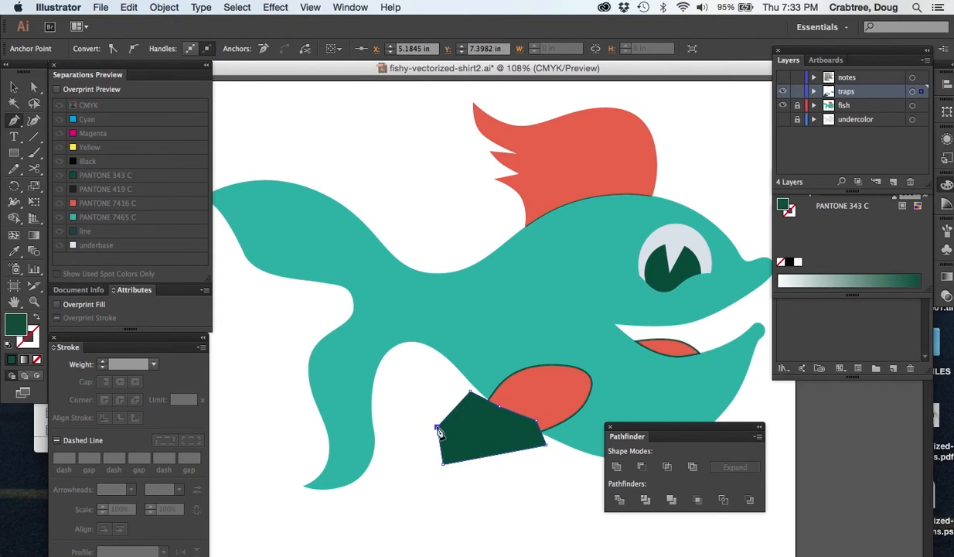
pyautogui.click(471, 394)
pyautogui.moveTo(417, 388); pyautogui.dragTo(475, 403)
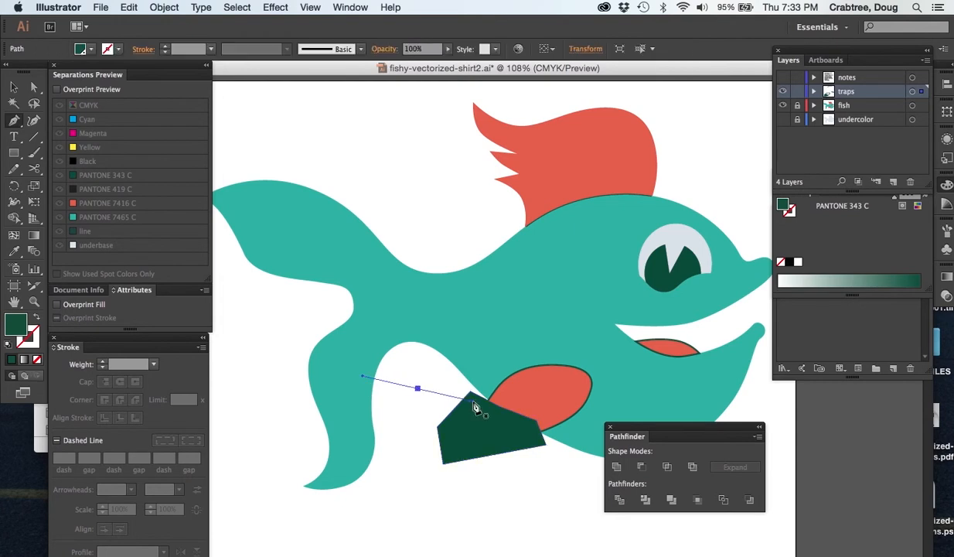
pyautogui.press('super+z')
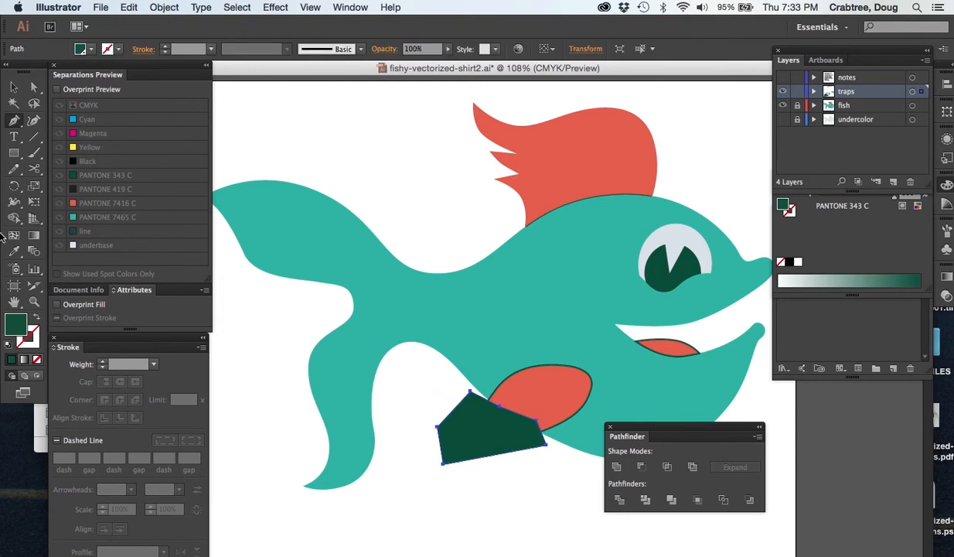
# Select the covering path together with the lower fin outline, apply Minus Front, and deselect the result
pyautogui.click(14, 86)
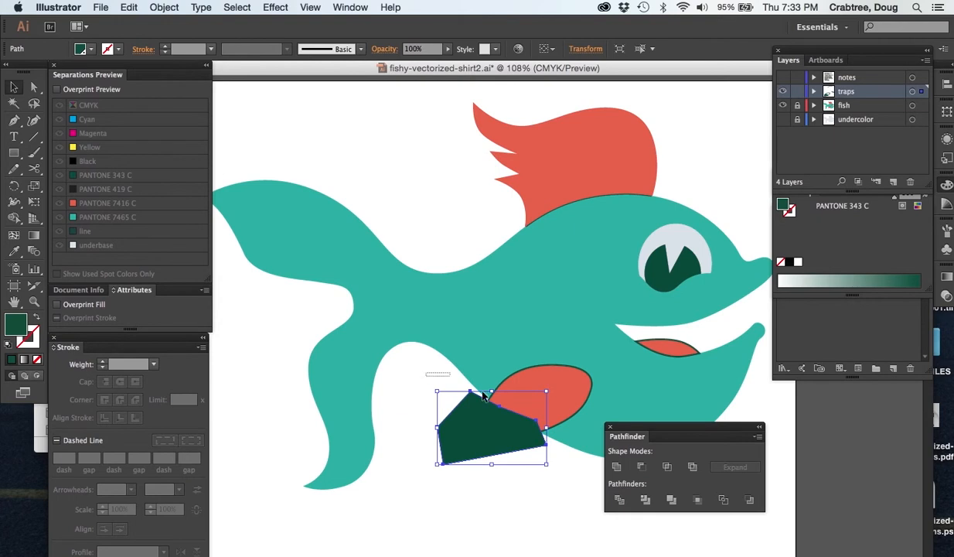
pyautogui.moveTo(443, 378); pyautogui.dragTo(514, 422)
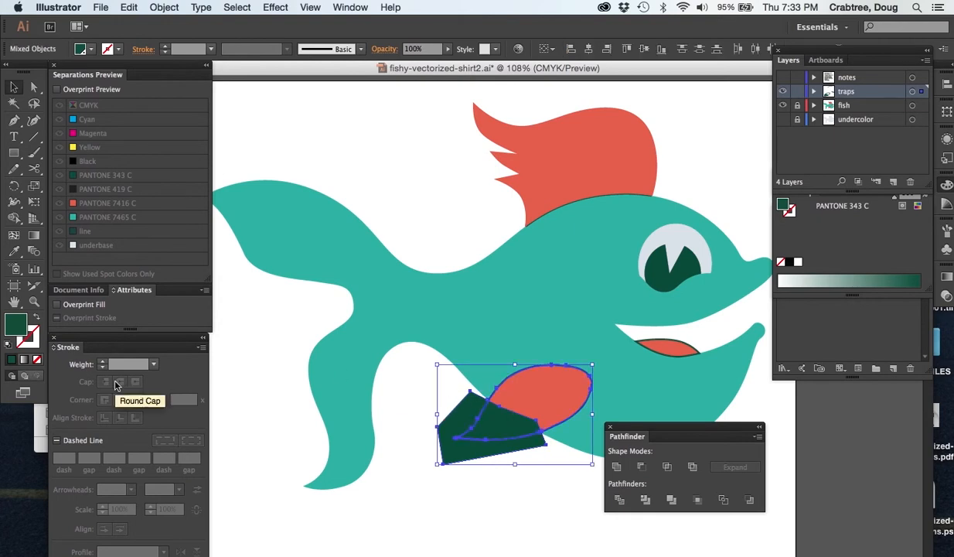
pyautogui.click(642, 467)
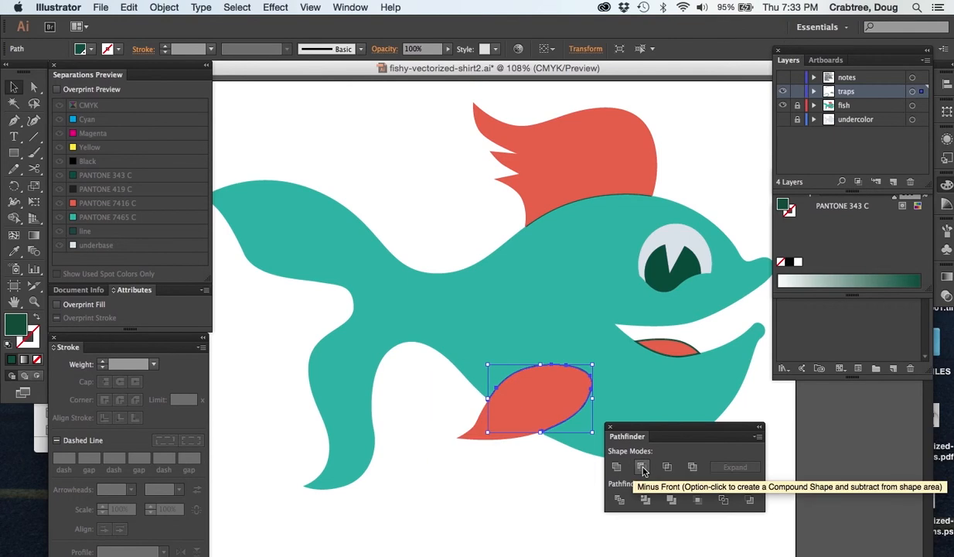
pyautogui.click(516, 482)
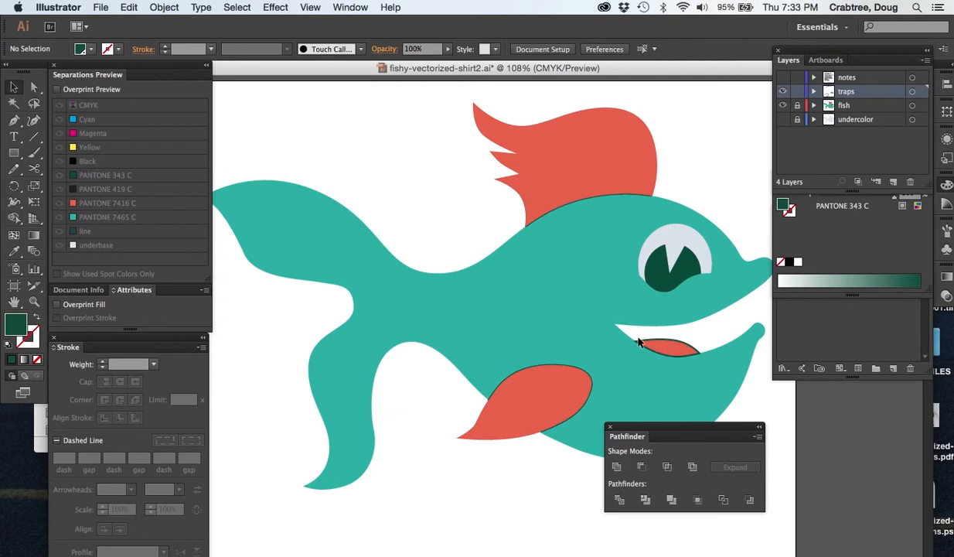
# Draw a closed, unfilled Pen path around the tongue outline's upper edge, leaving the lower edge along the jaw outside it
pyautogui.click(14, 120)
pyautogui.click(647, 345)
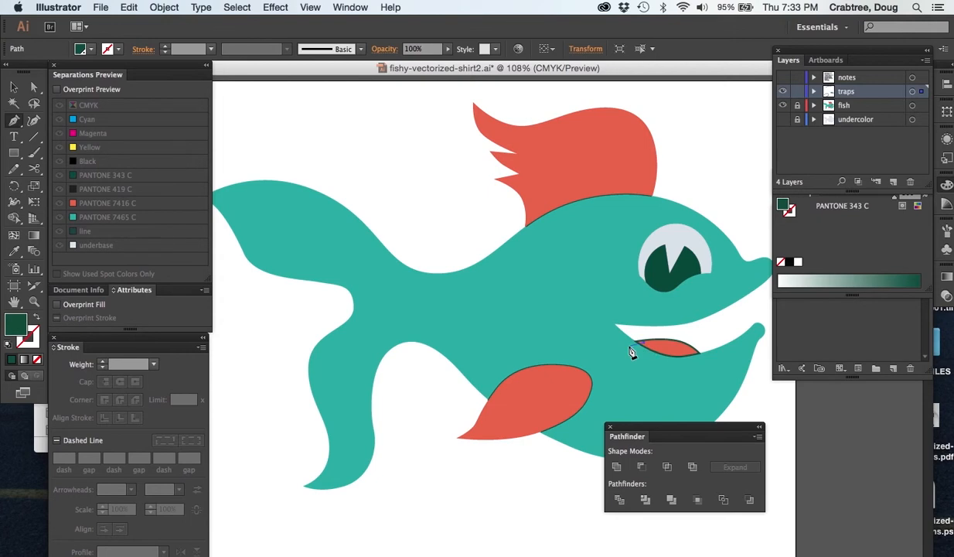
pyautogui.click(629, 346)
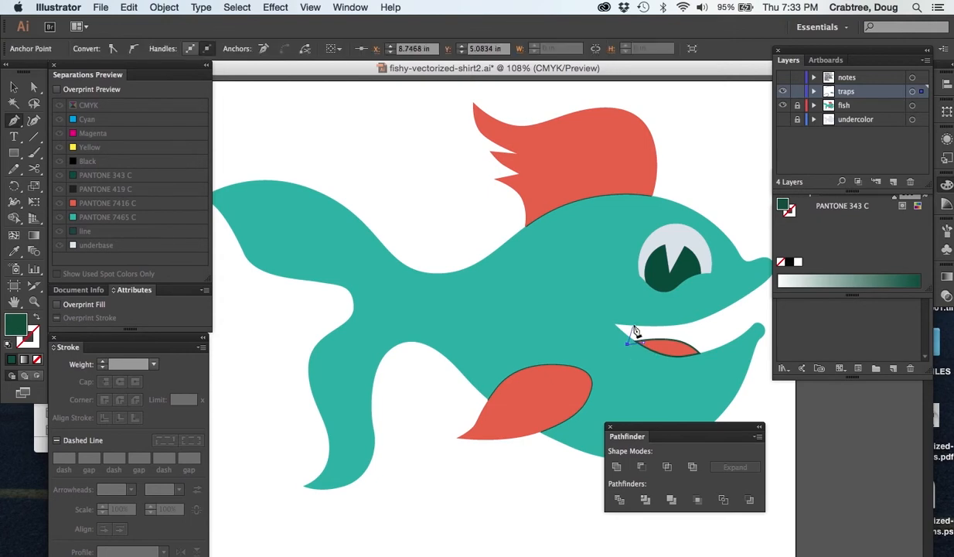
pyautogui.click(634, 320)
pyautogui.click(687, 326)
pyautogui.click(711, 349)
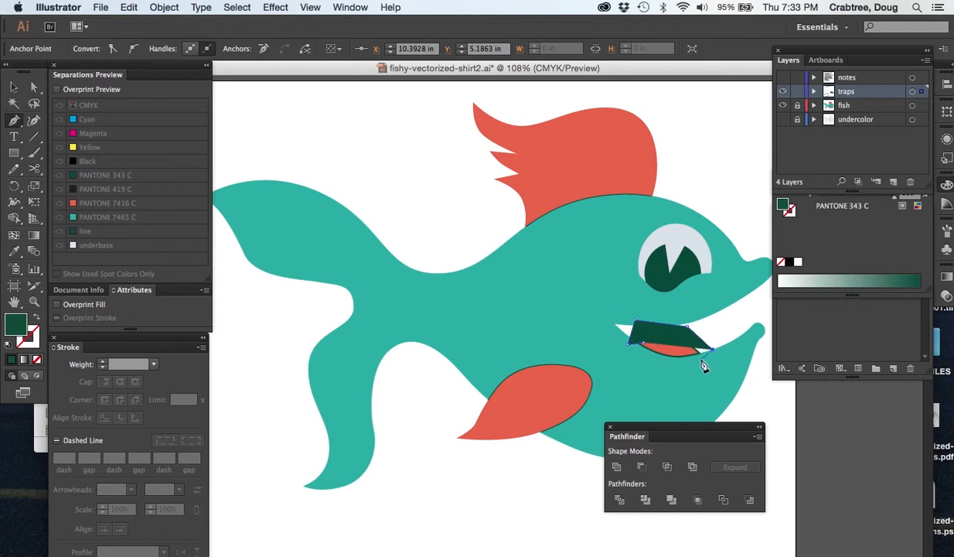
pyautogui.click(36, 359)
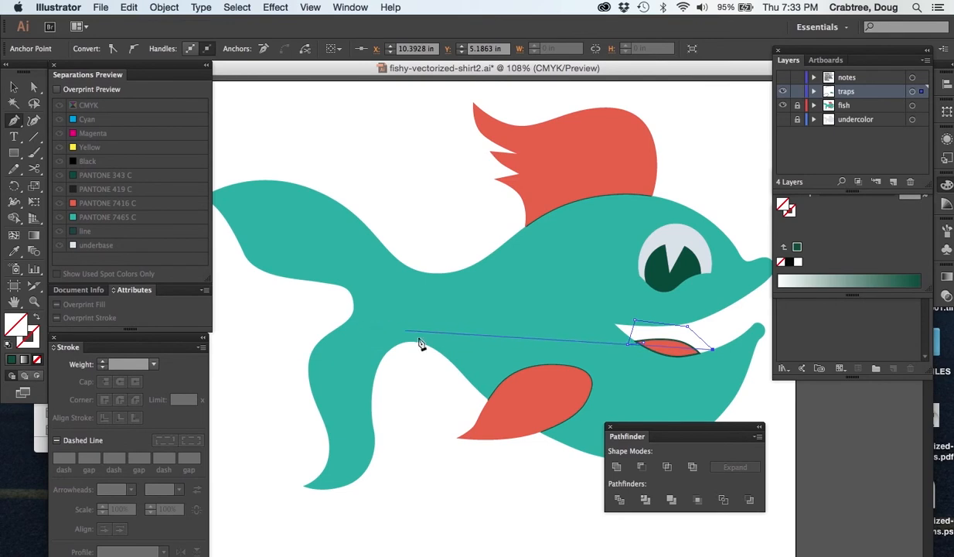
pyautogui.click(700, 360)
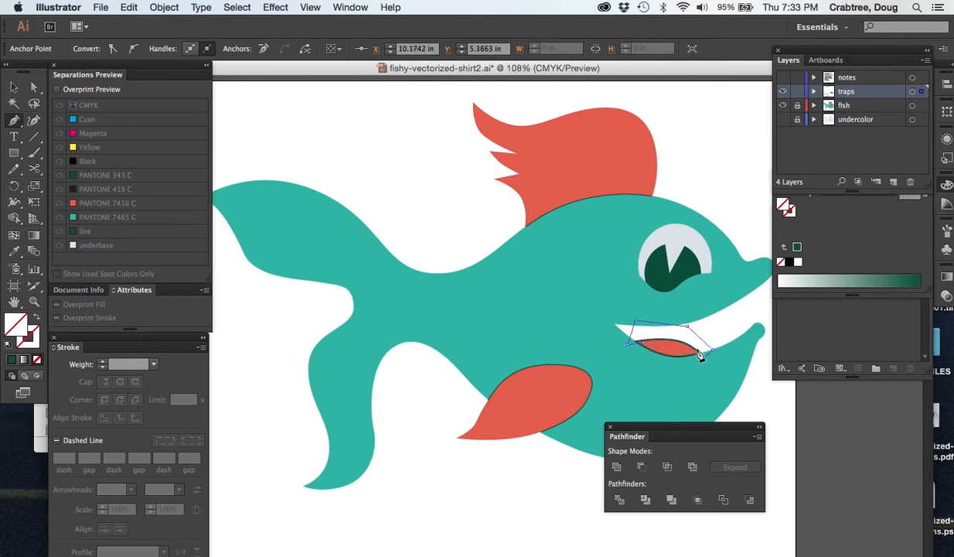
pyautogui.click(689, 349)
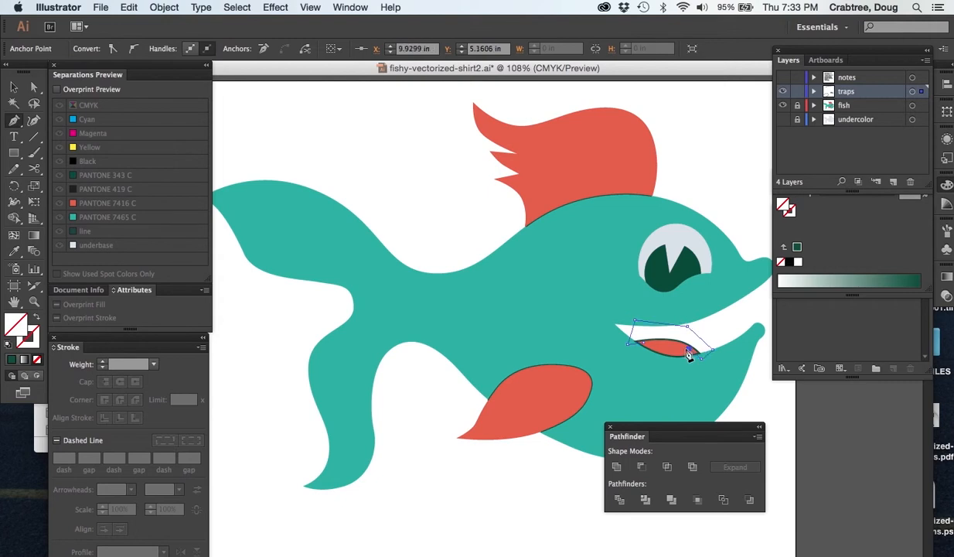
pyautogui.click(641, 342)
# Reposition the path's lower corner anchor near the tongue's front tip to X 10.2385 in, Y 5.3278 in
pyautogui.click(34, 86)
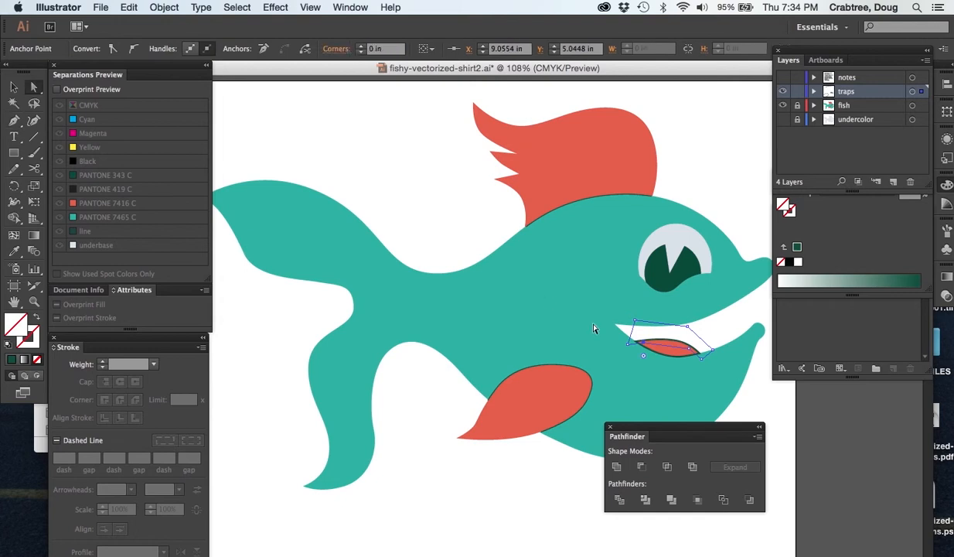
pyautogui.click(703, 361)
pyautogui.click(705, 357)
# Select the tongue outline with its enclosing path and trim away the upper edge using Minus Front
pyautogui.click(14, 87)
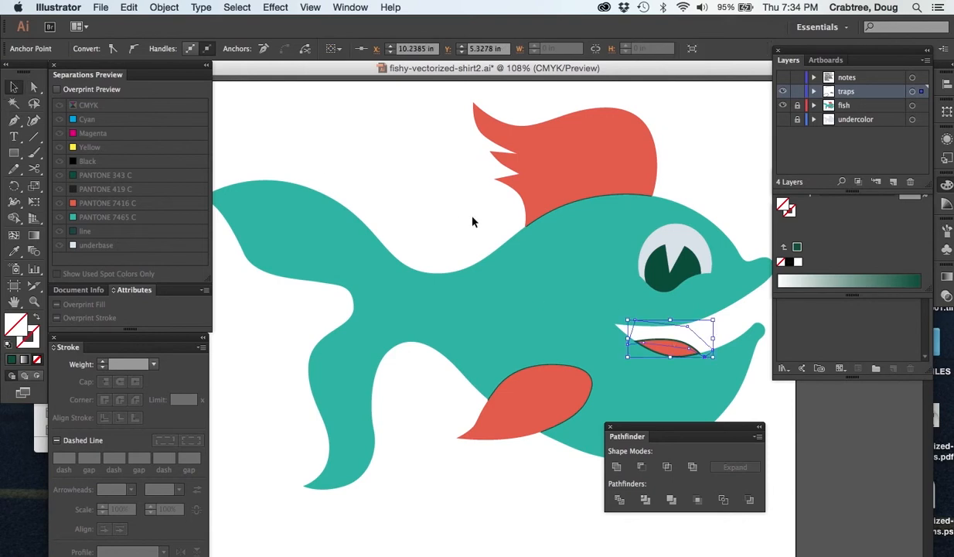
pyautogui.click(705, 332)
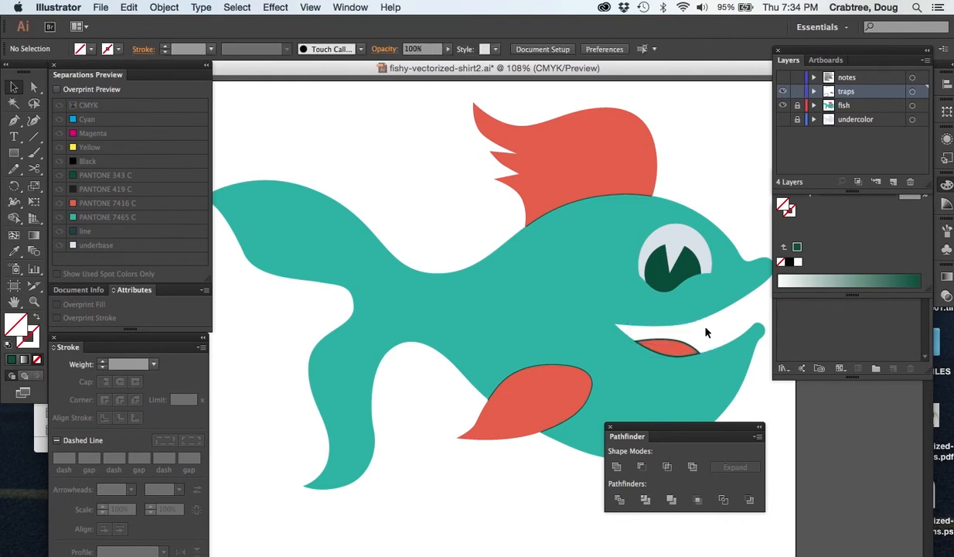
pyautogui.moveTo(679, 352); pyautogui.dragTo(679, 353)
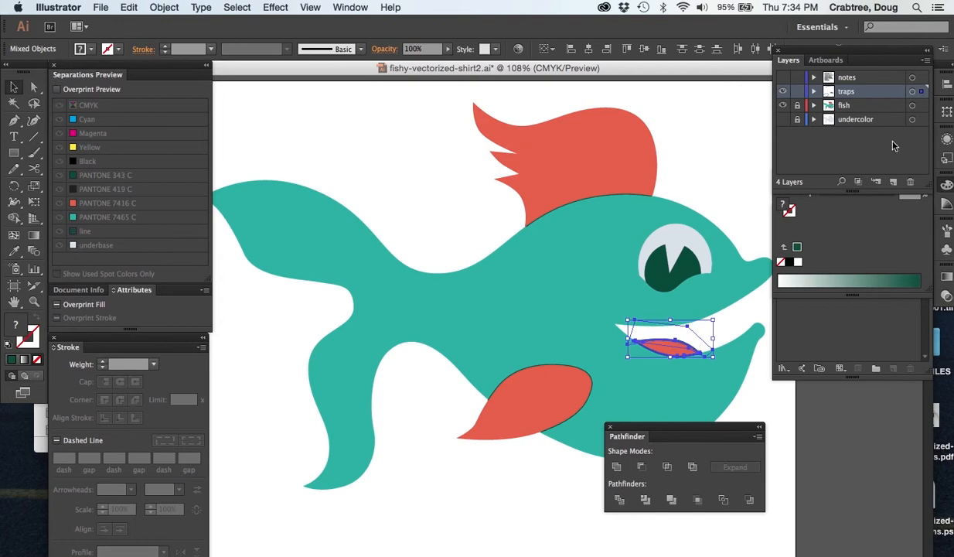
pyautogui.click(641, 468)
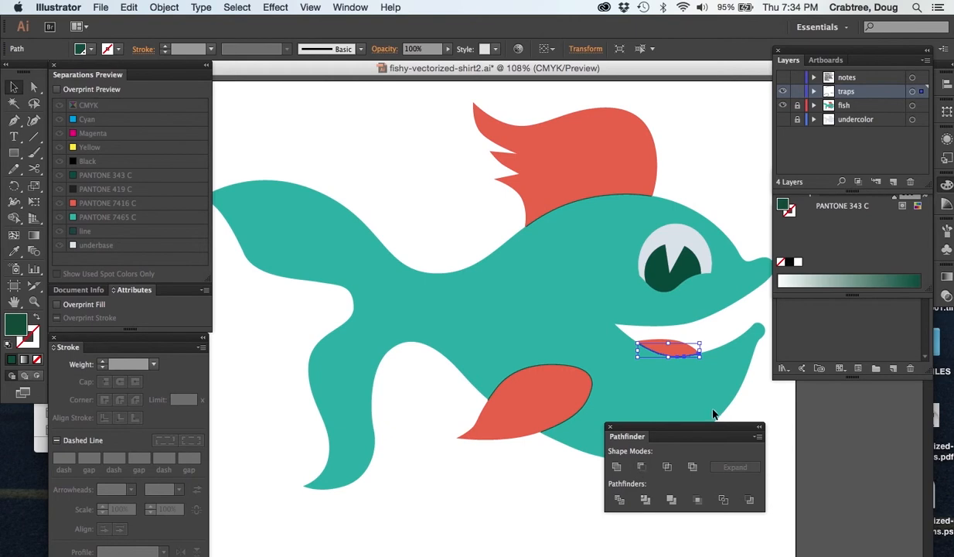
# Move the Layers and Color panels to uncover the swatches, and fill the lower fin's trap outline with PANTONE 7416 C
pyautogui.click(770, 401)
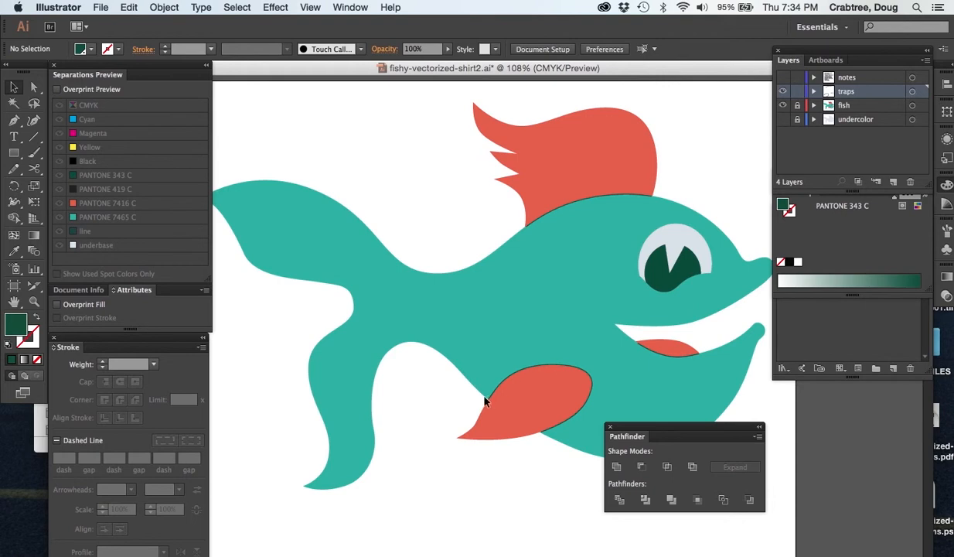
pyautogui.click(532, 372)
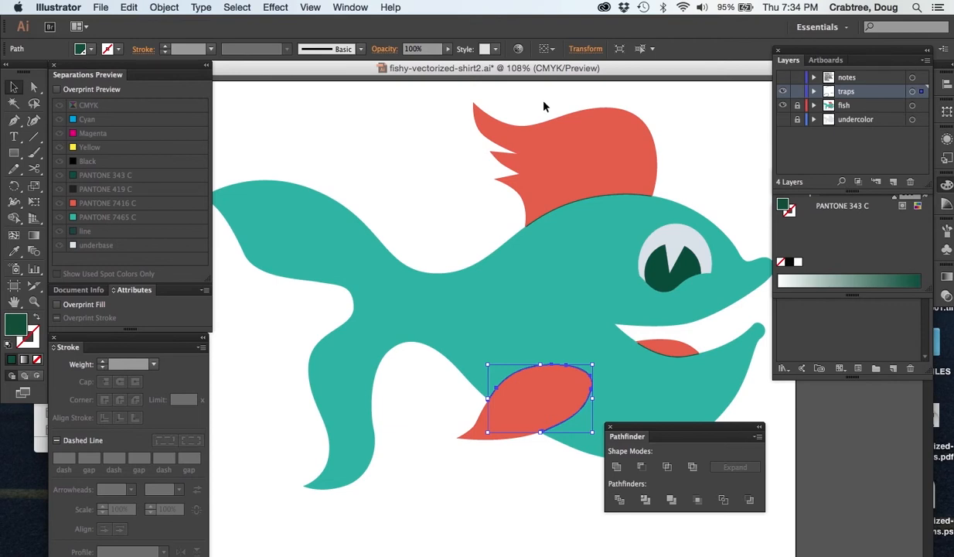
pyautogui.moveTo(846, 52); pyautogui.dragTo(672, 57)
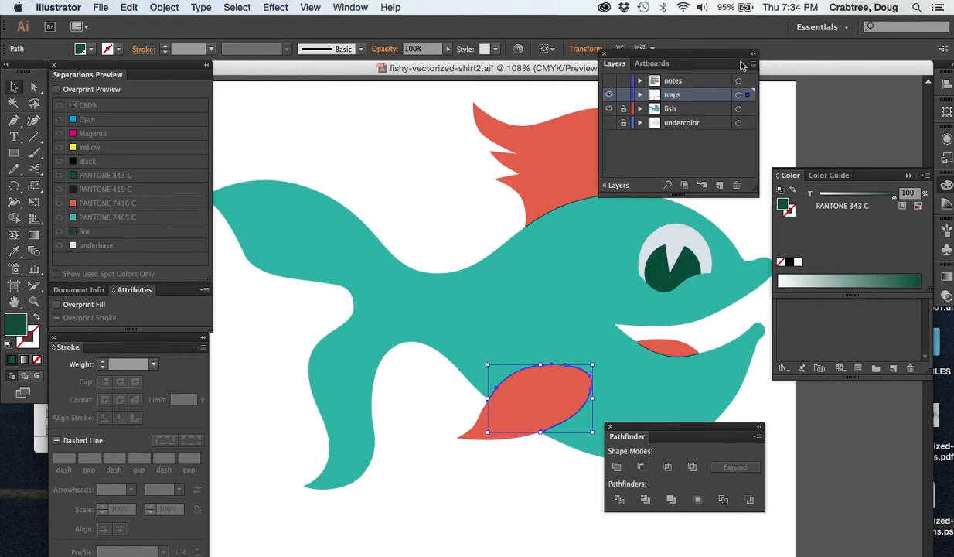
pyautogui.moveTo(864, 176); pyautogui.dragTo(676, 221)
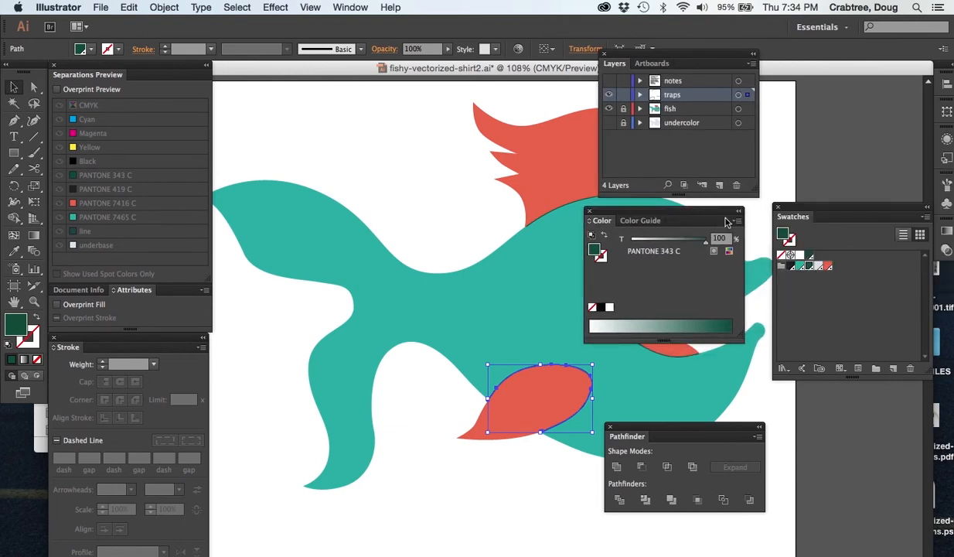
pyautogui.moveTo(727, 222); pyautogui.dragTo(839, 370)
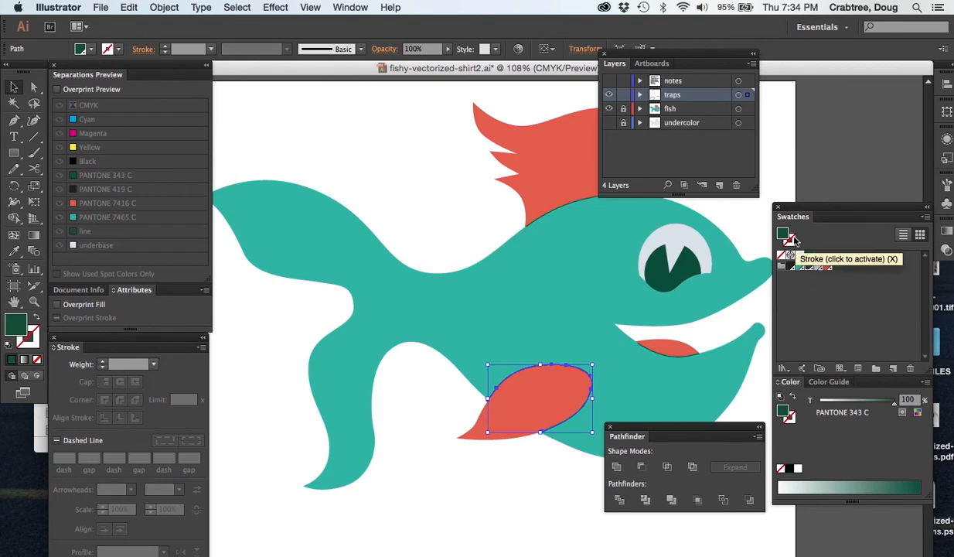
pyautogui.click(827, 266)
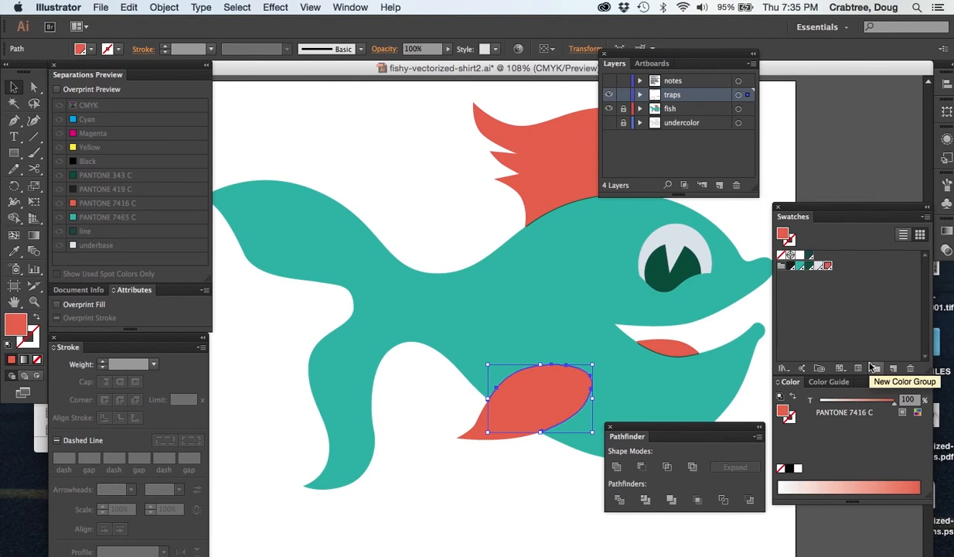
pyautogui.click(879, 370)
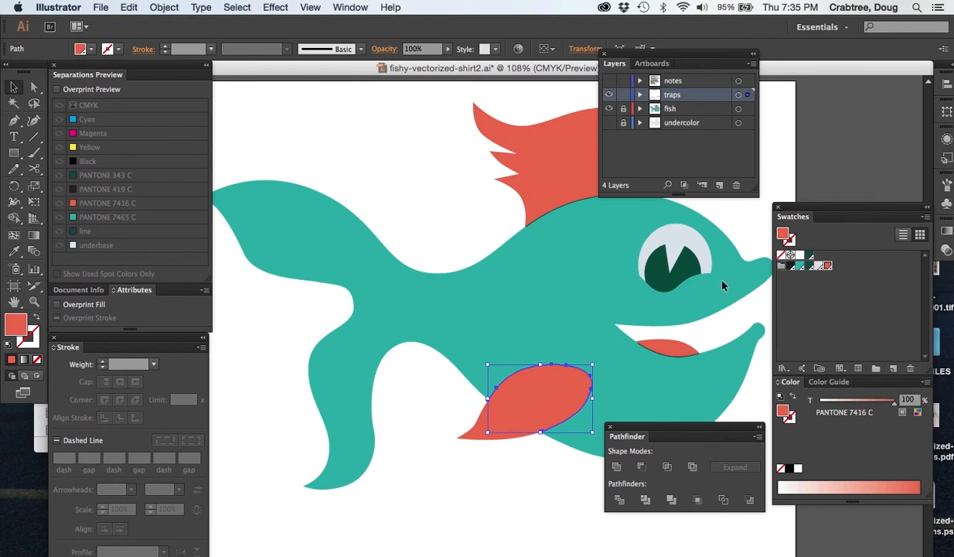
# Recolour the trap outlines along the tongue and the upper fin's base with PANTONE 7416 C
pyautogui.click(666, 352)
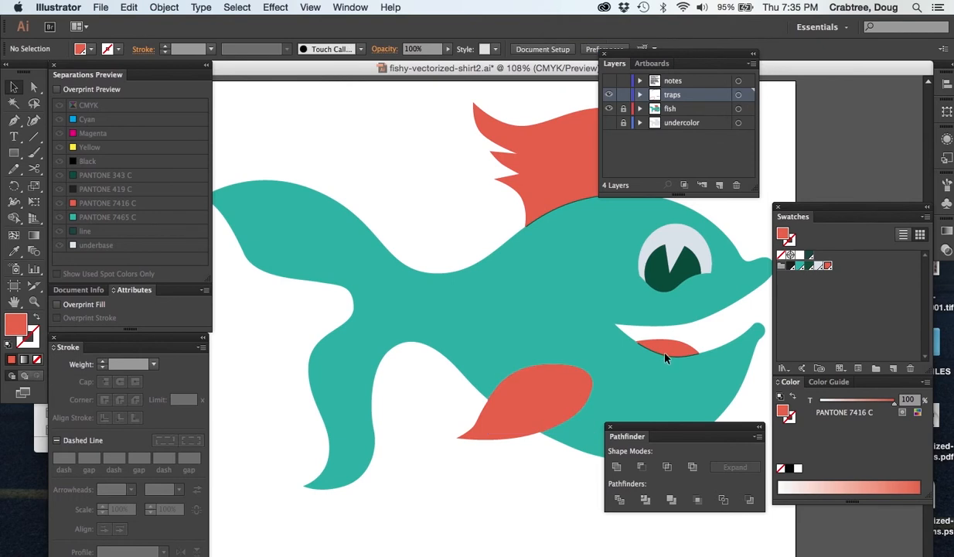
pyautogui.click(666, 353)
pyautogui.click(828, 265)
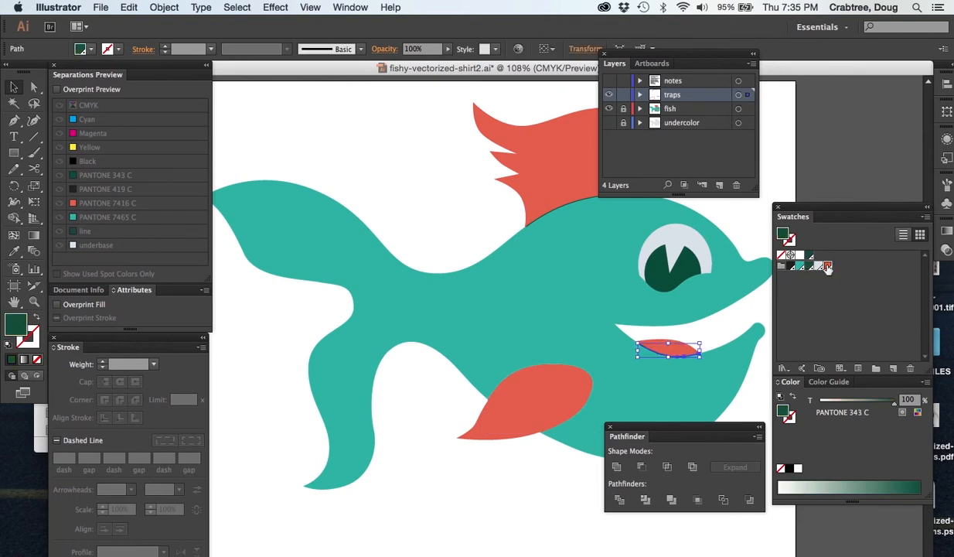
pyautogui.click(551, 209)
pyautogui.click(828, 266)
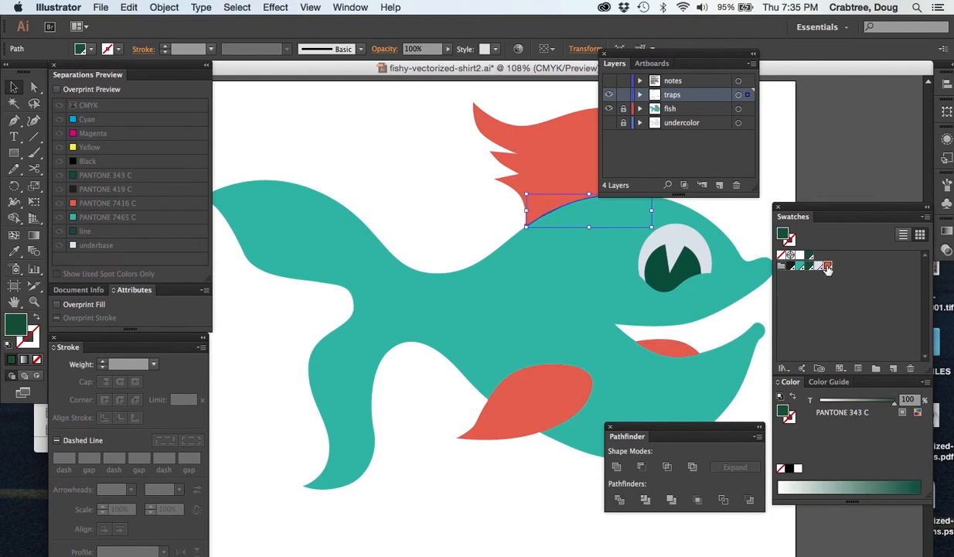
# Set all three trap outlines to overprint their fill, and check them alone with the fish artwork temporarily hidden
pyautogui.moveTo(460, 184); pyautogui.dragTo(652, 422)
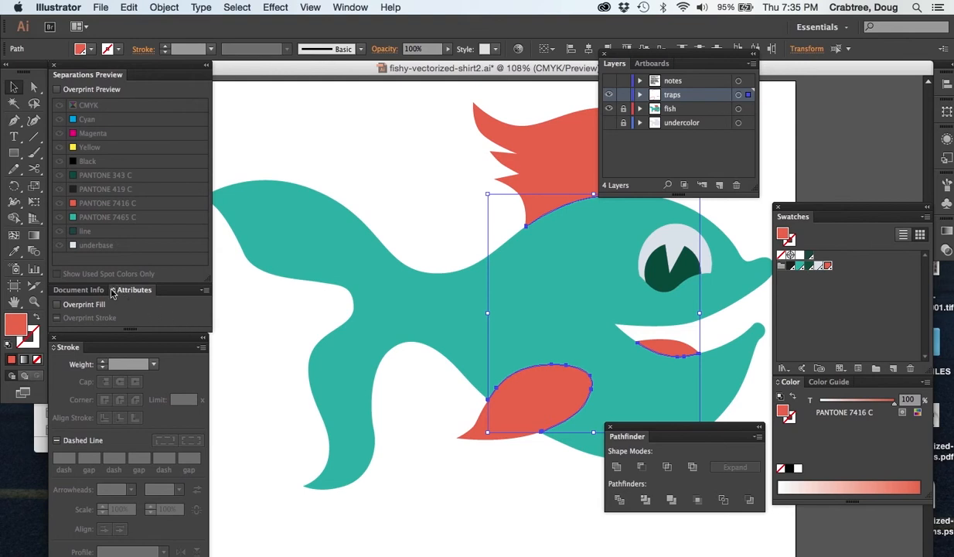
pyautogui.click(57, 304)
pyautogui.click(485, 484)
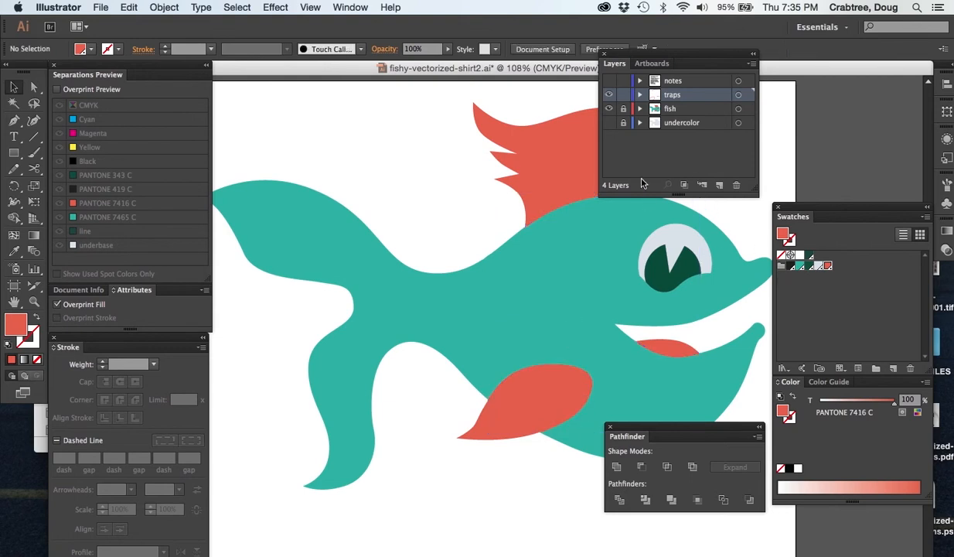
pyautogui.click(609, 95)
pyautogui.click(609, 94)
pyautogui.click(609, 109)
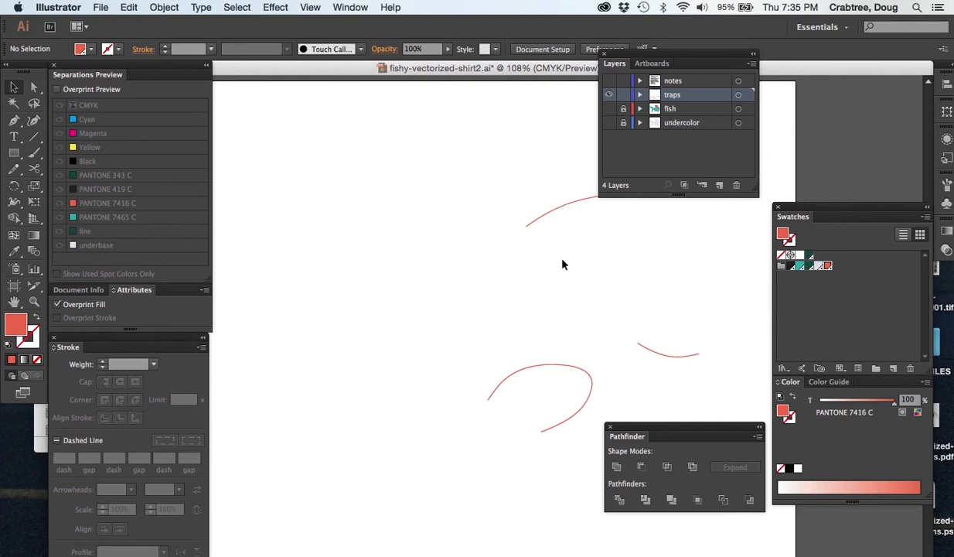
pyautogui.click(610, 109)
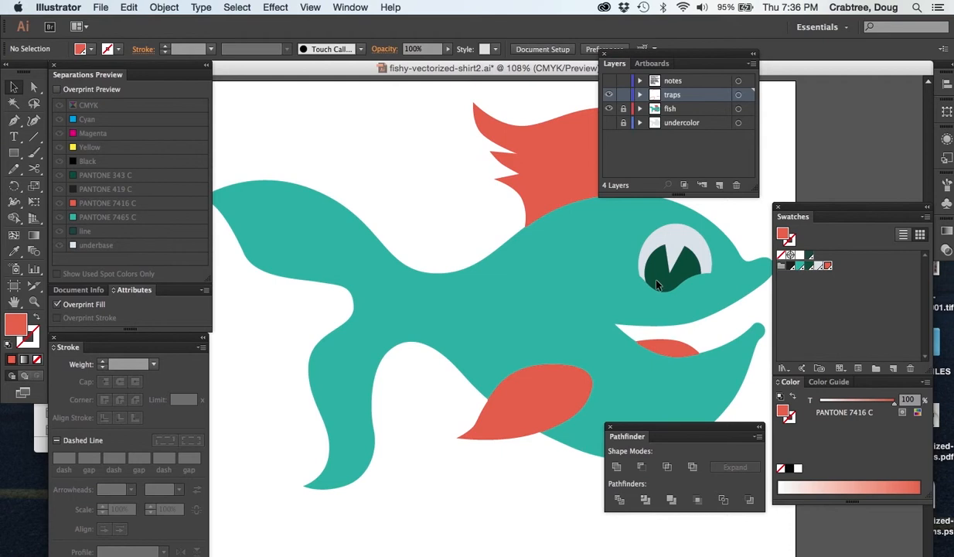
# Copy the dark green pupil from the fish layer, relock that layer, and paste the copy in place on the traps layer
pyautogui.click(623, 108)
pyautogui.click(663, 271)
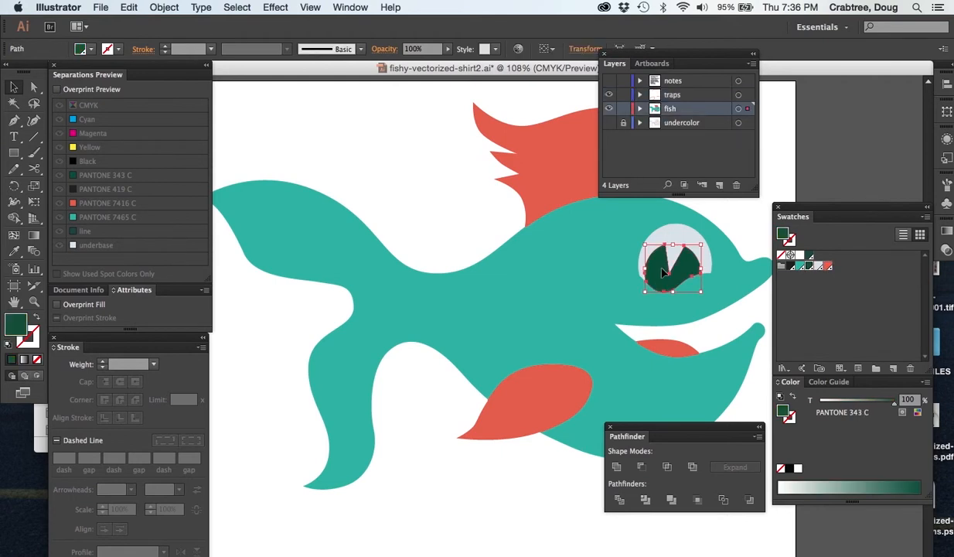
pyautogui.click(129, 8)
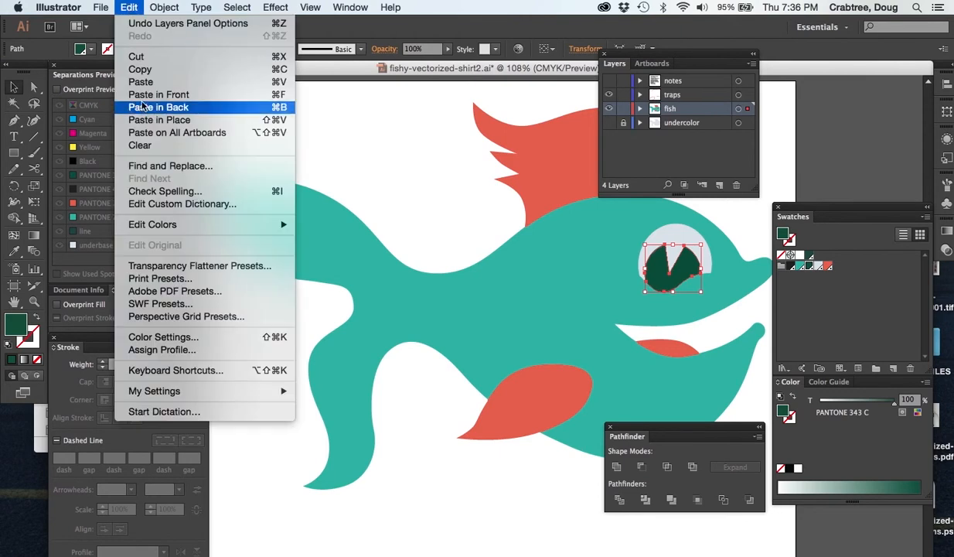
pyautogui.click(139, 70)
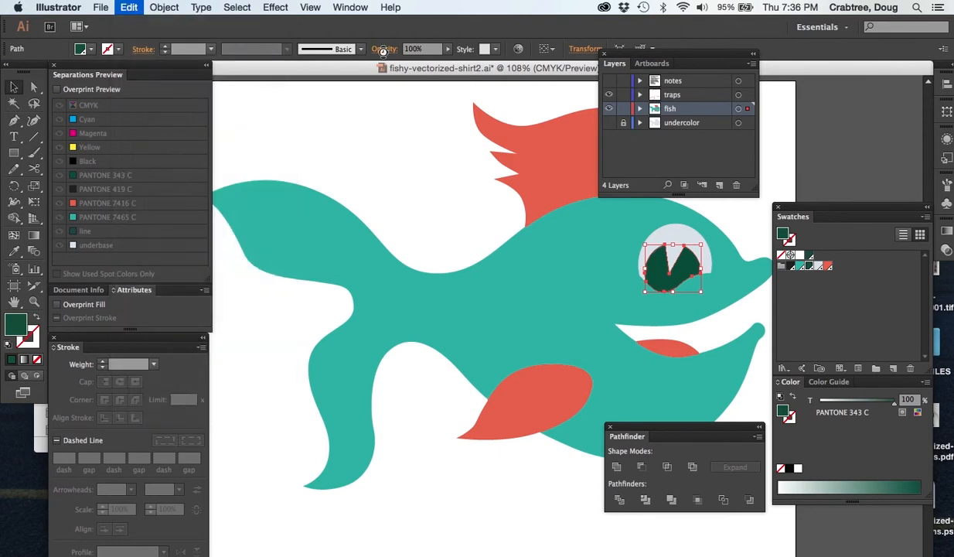
pyautogui.click(623, 108)
pyautogui.click(679, 95)
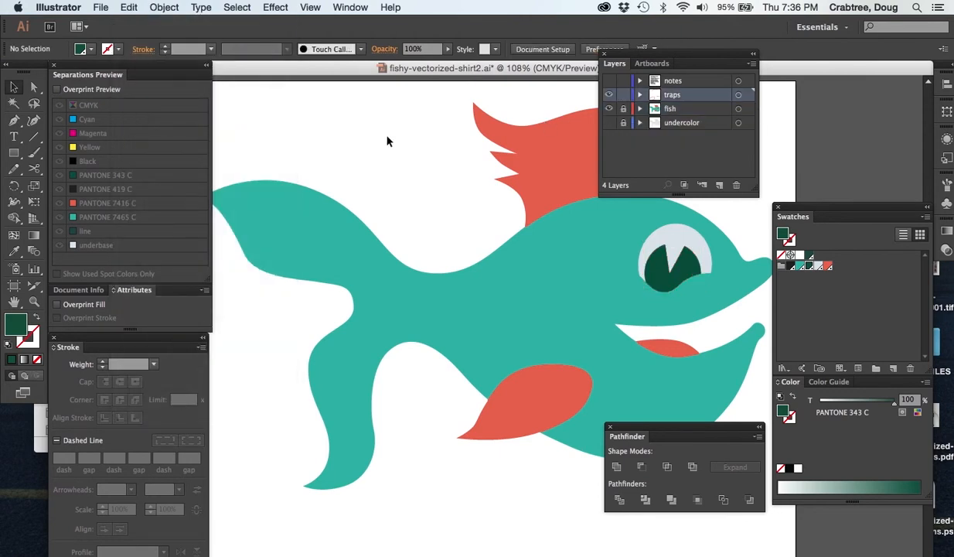
pyautogui.click(128, 8)
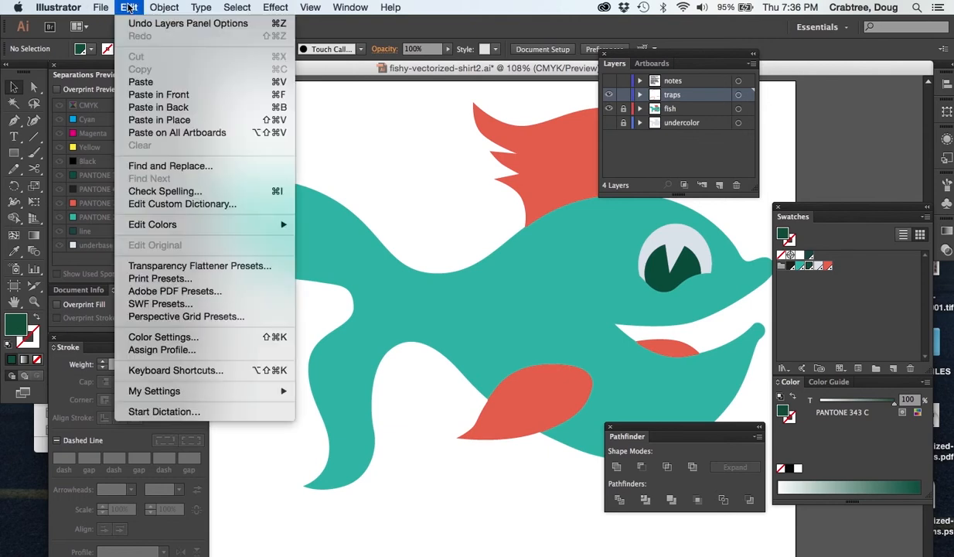
pyautogui.click(159, 121)
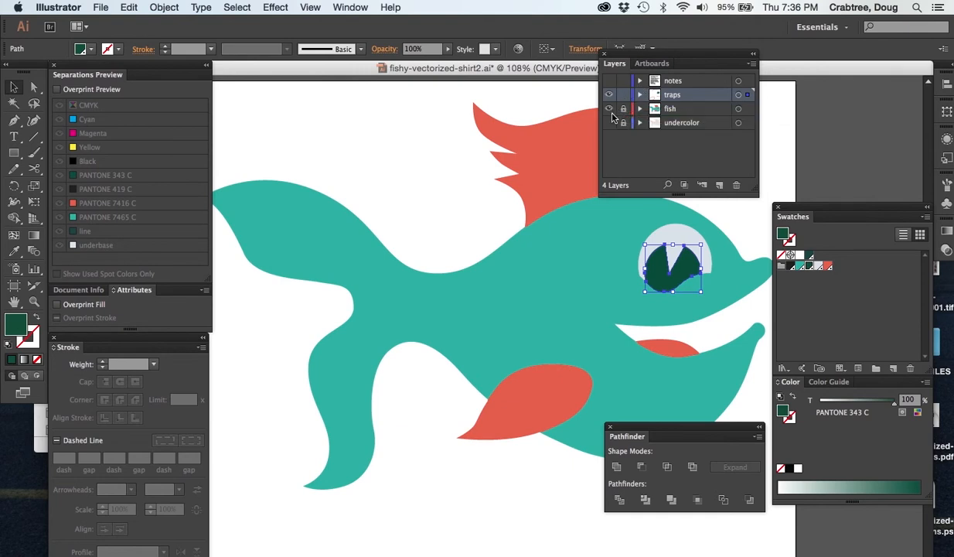
# Give the pupil copy on the traps layer a 2 pt stroke in PANTONE 7416 C
pyautogui.click(669, 276)
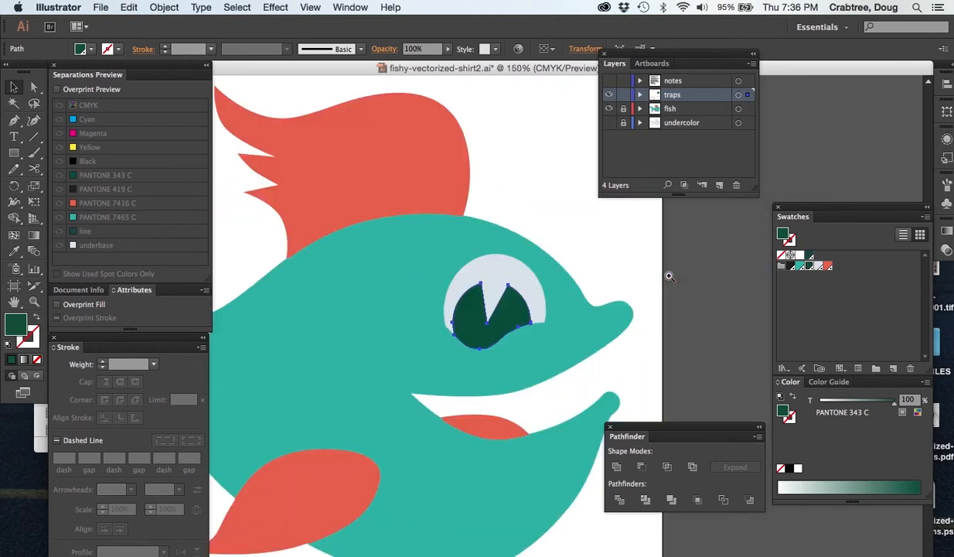
pyautogui.click(474, 318)
pyautogui.click(486, 320)
pyautogui.click(486, 319)
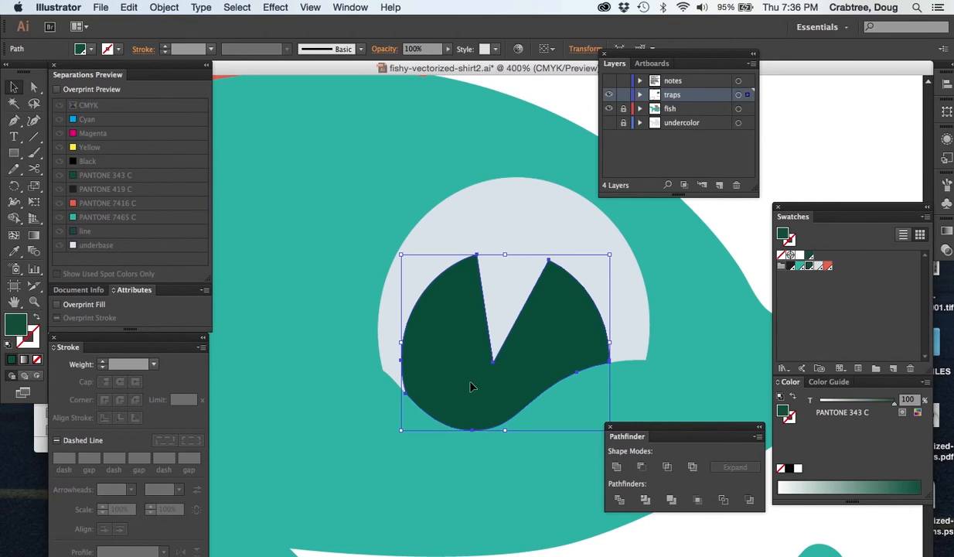
pyautogui.click(31, 331)
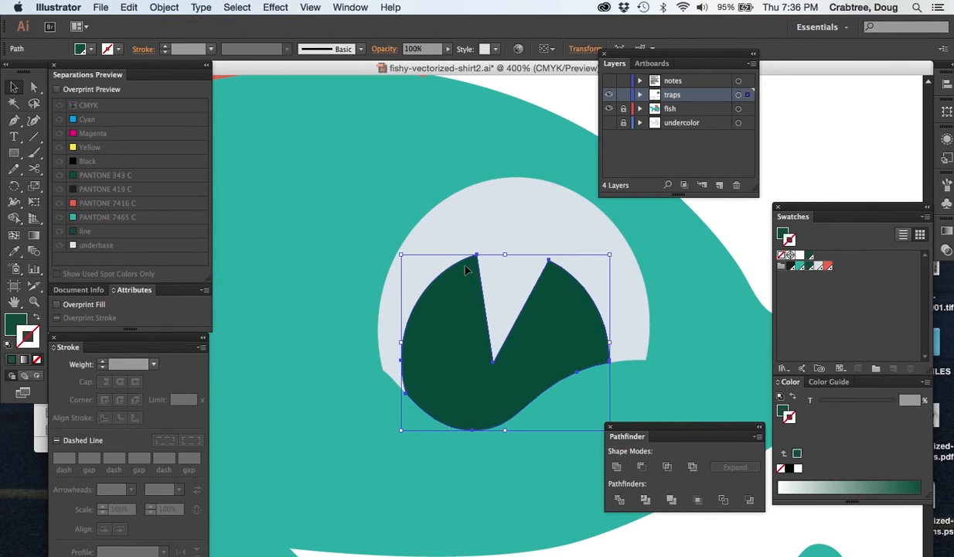
pyautogui.click(830, 266)
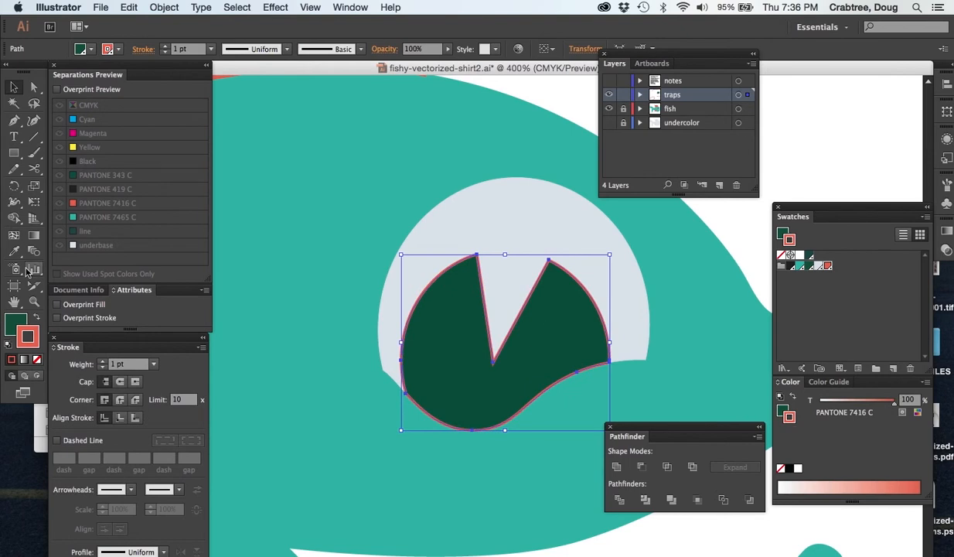
pyautogui.click(102, 361)
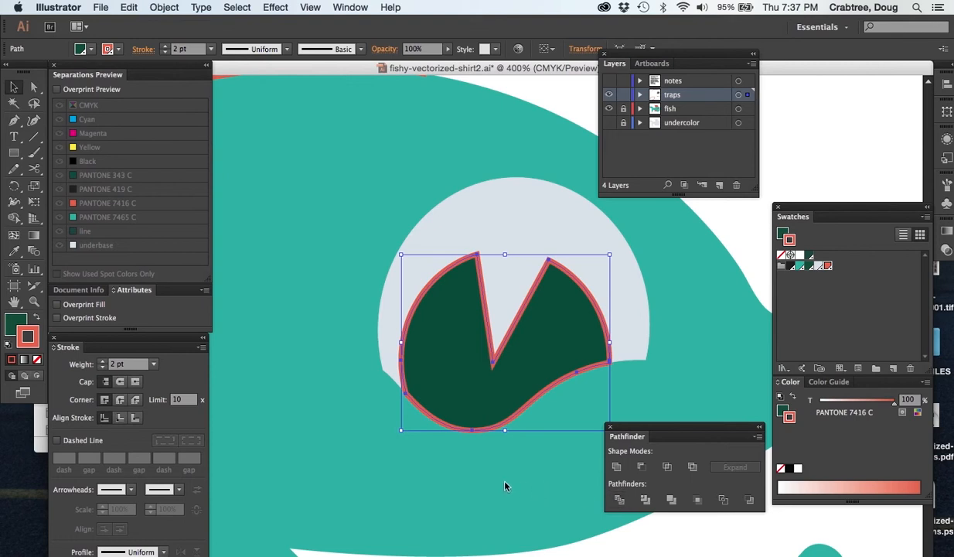
# Expand the pupil copy's fill and stroke into separate shapes and ungroup them
pyautogui.click(164, 9)
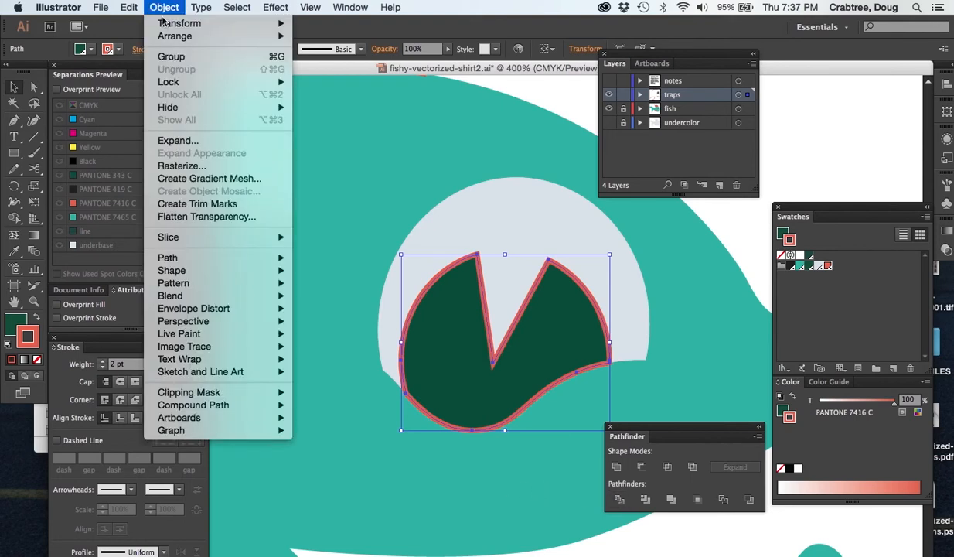
pyautogui.click(170, 139)
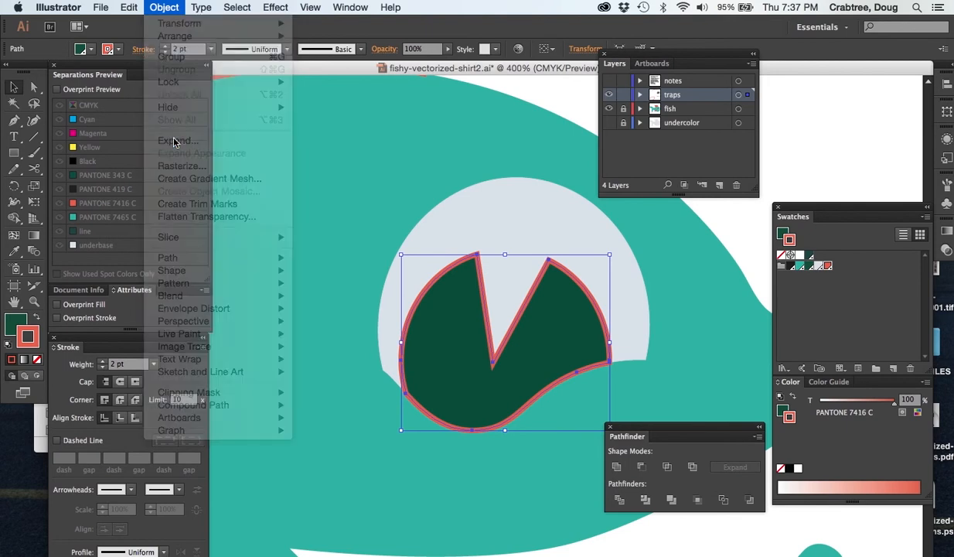
pyautogui.click(518, 397)
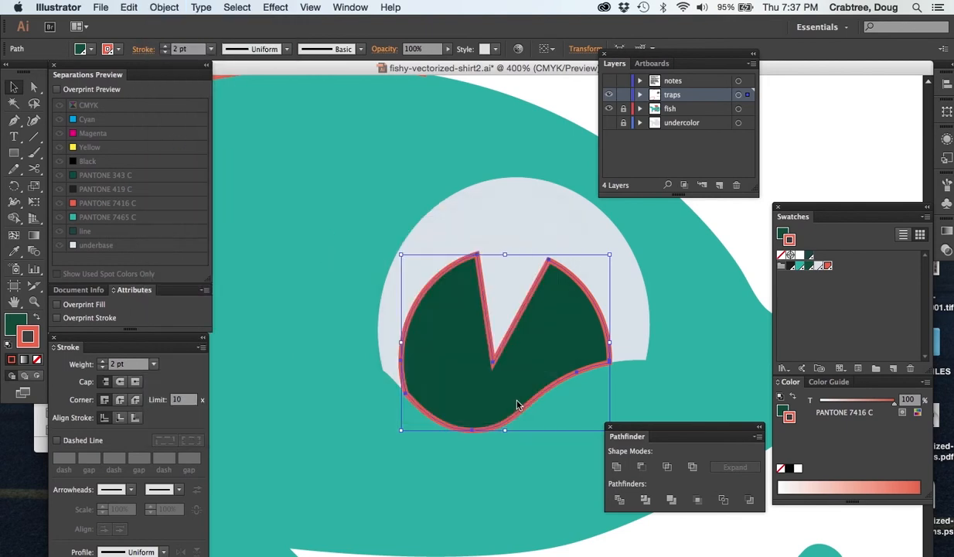
pyautogui.click(165, 7)
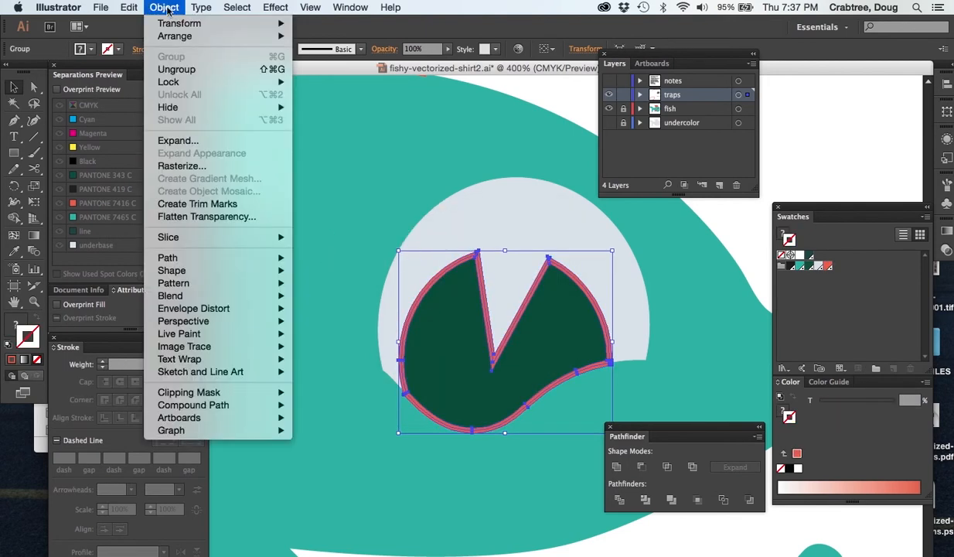
pyautogui.click(176, 68)
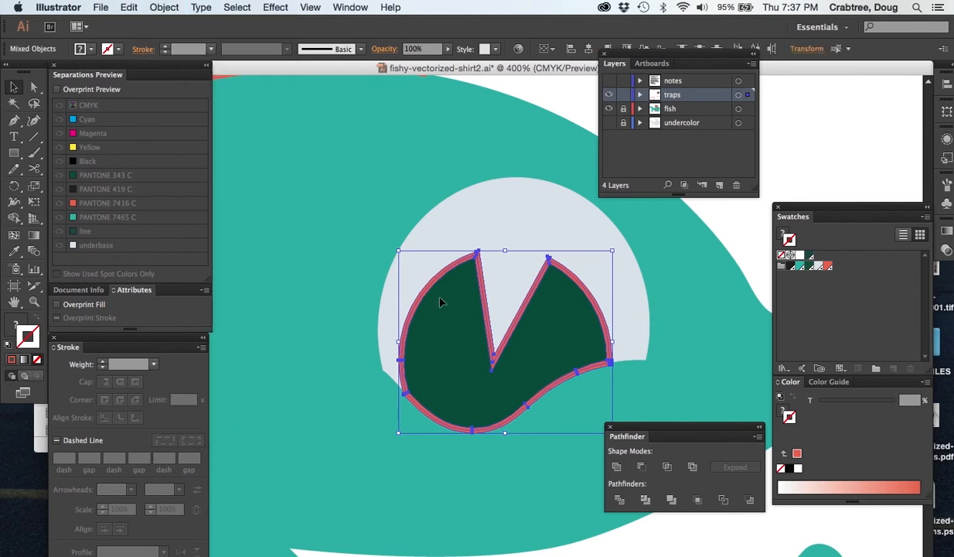
# Apply Divide to the expanded pupil shapes and ungroup the resulting pieces
pyautogui.click(619, 502)
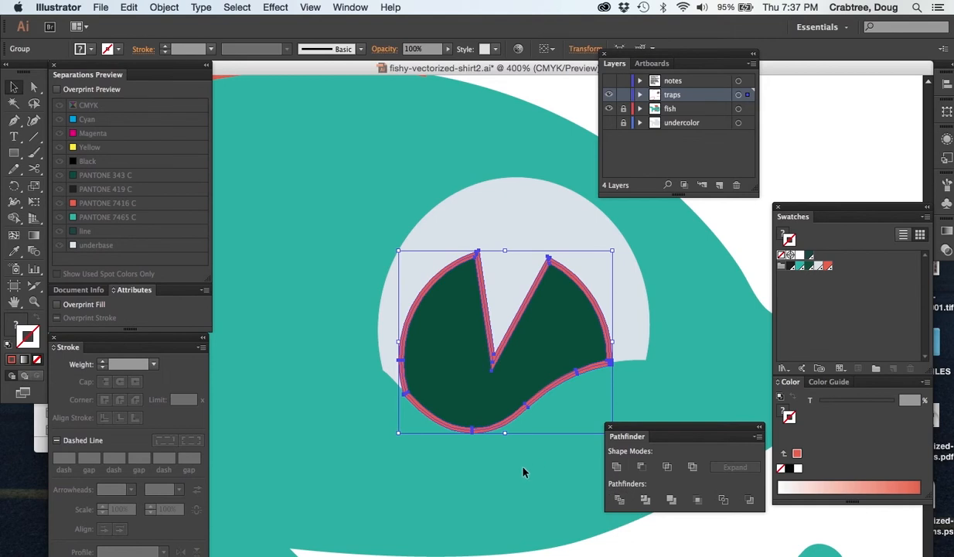
pyautogui.click(163, 7)
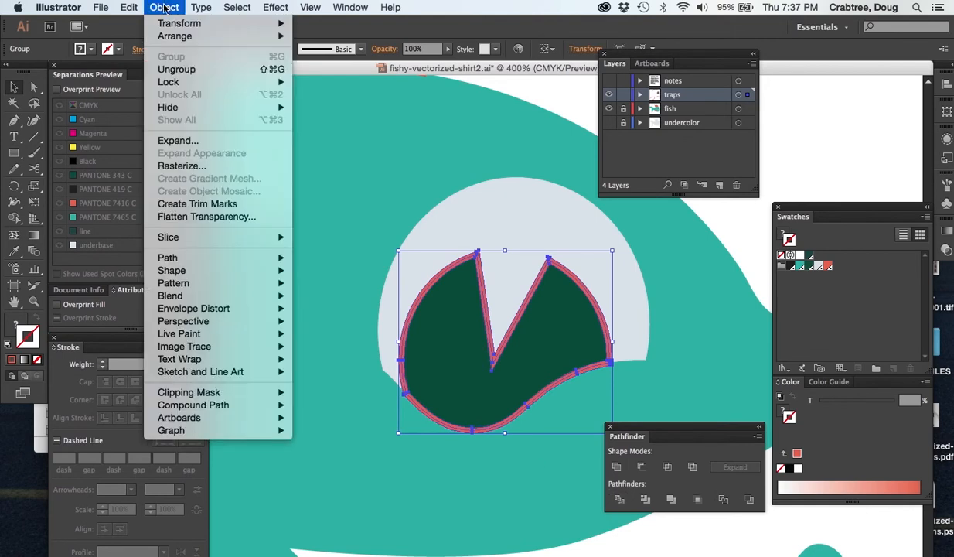
pyautogui.click(176, 70)
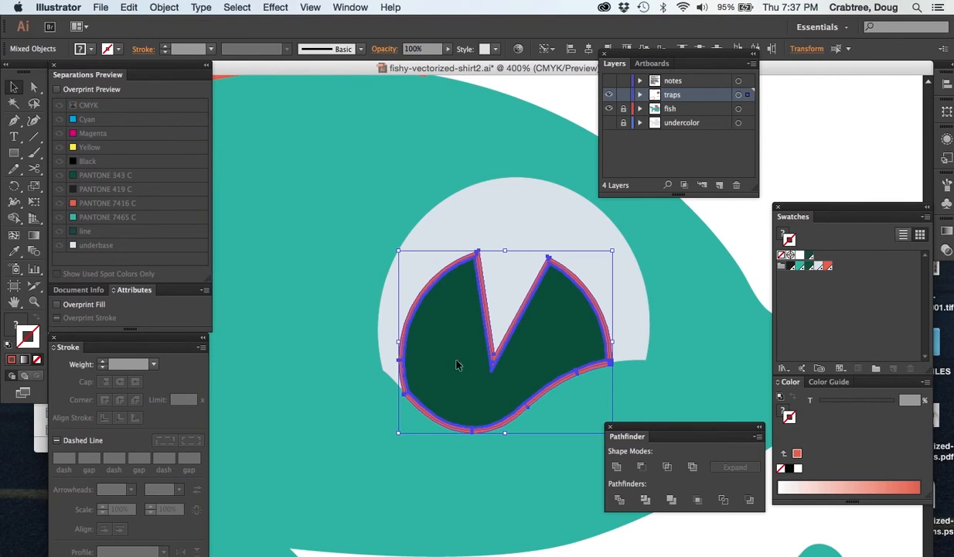
# Delete the dark green centre piece of the divided pupil copy and check the remaining outline with the fish layer hidden
pyautogui.press('Delete')
pyautogui.press('super+z')
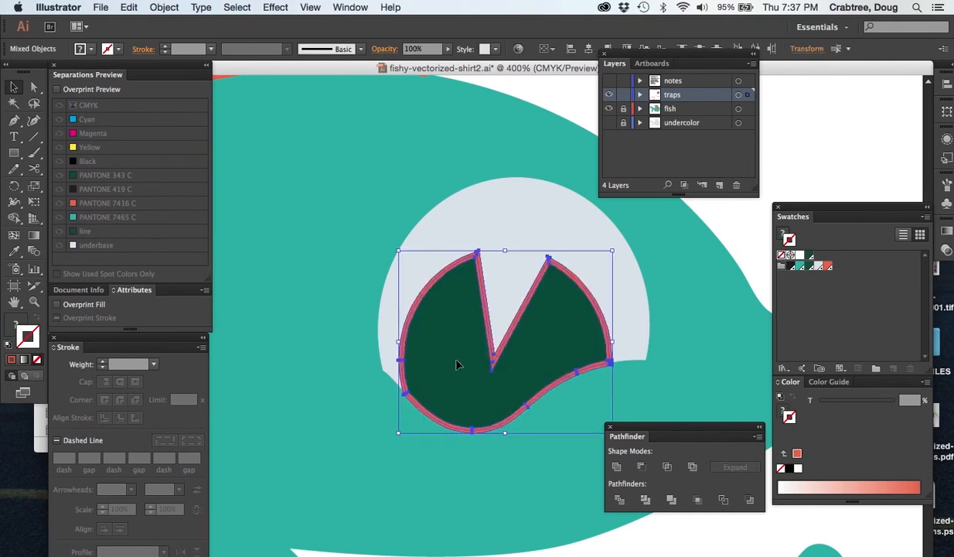
pyautogui.click(507, 222)
pyautogui.click(533, 330)
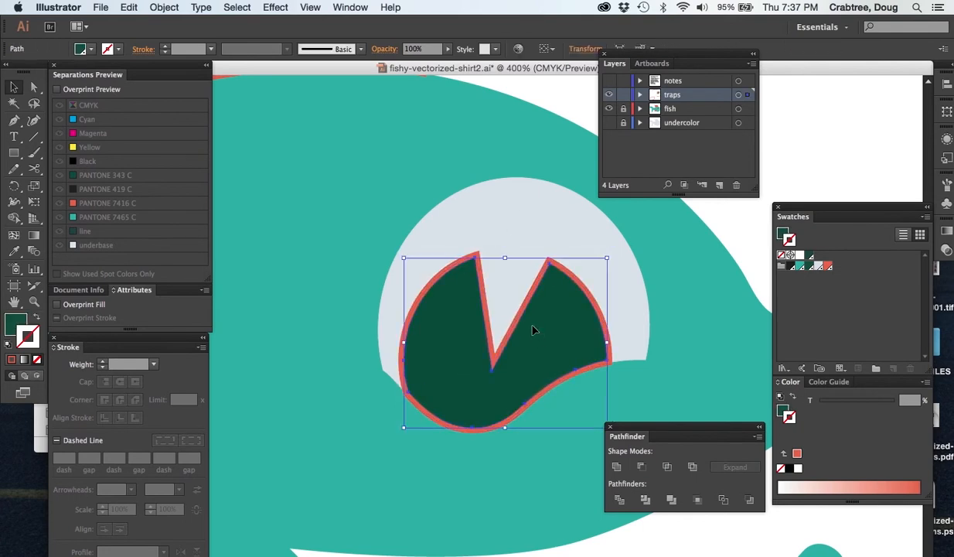
pyautogui.press('super+shift+a')
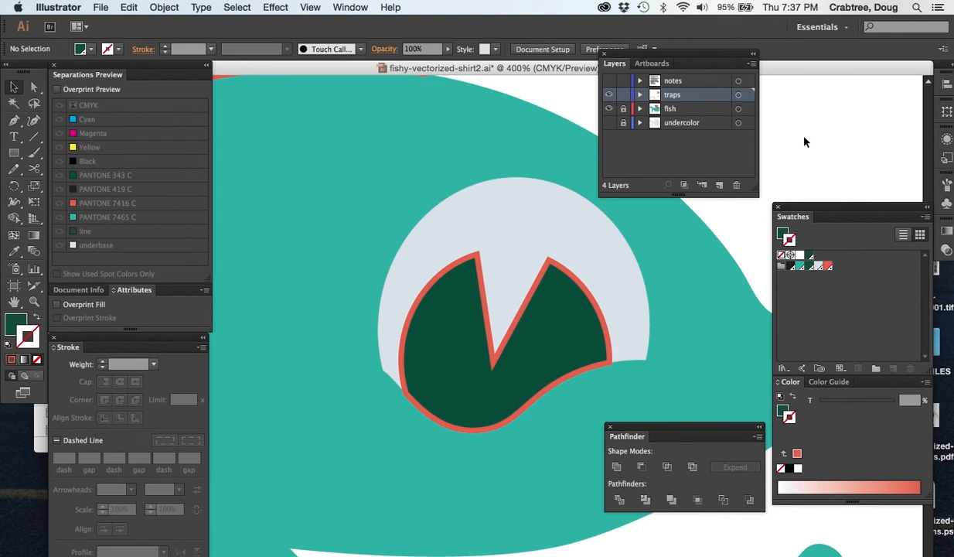
pyautogui.click(608, 110)
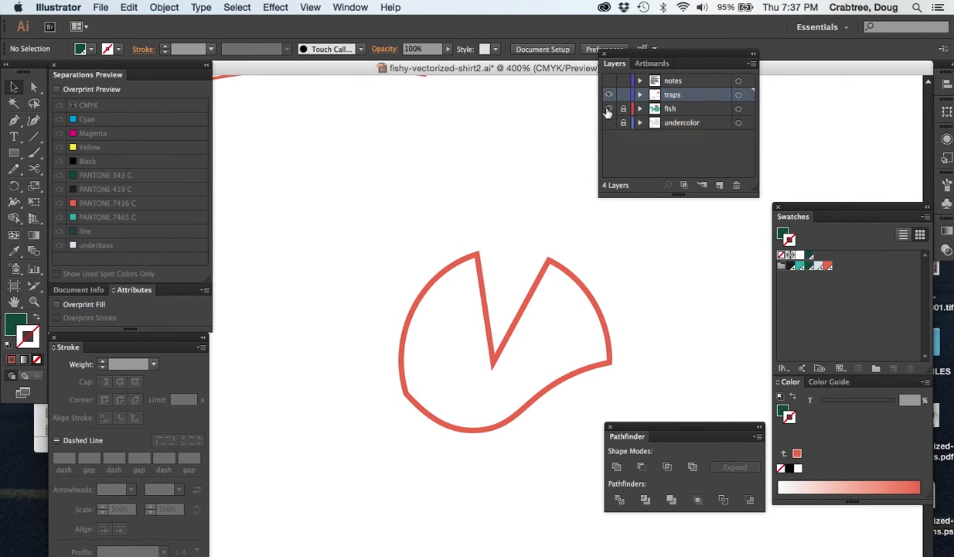
pyautogui.click(609, 109)
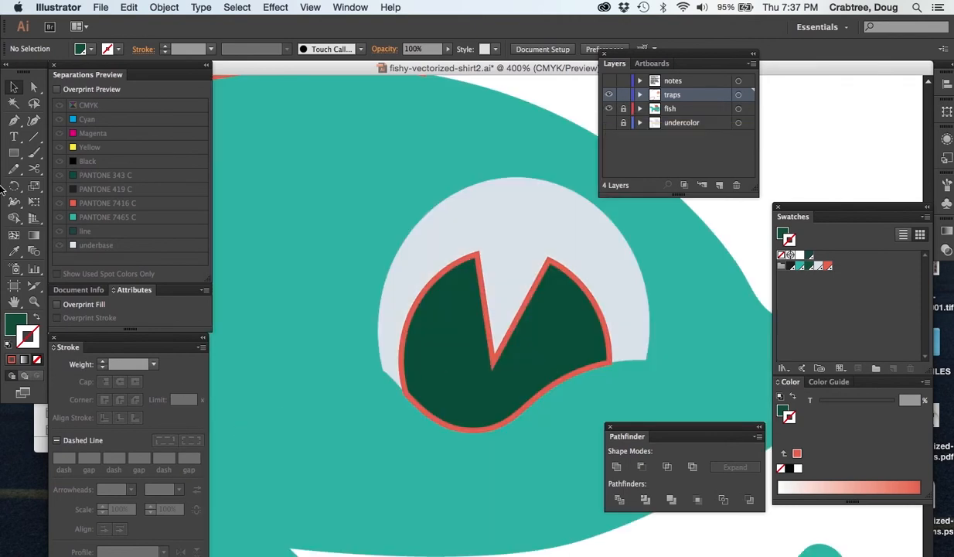
# Draw a closed Pen path without fill or stroke around the pupil outline's upper part, leaving the curve against the teal body outside
pyautogui.click(14, 120)
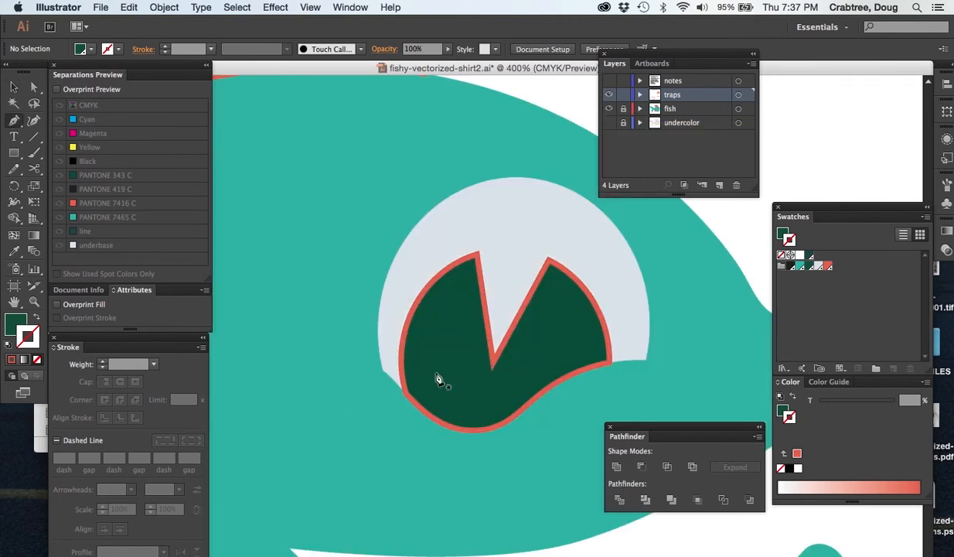
pyautogui.moveTo(428, 381); pyautogui.dragTo(394, 406)
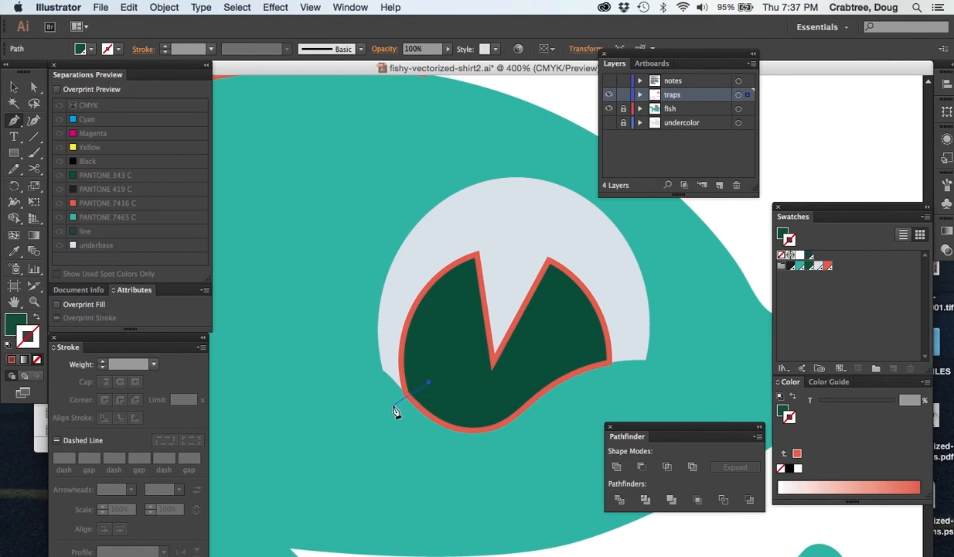
pyautogui.click(391, 404)
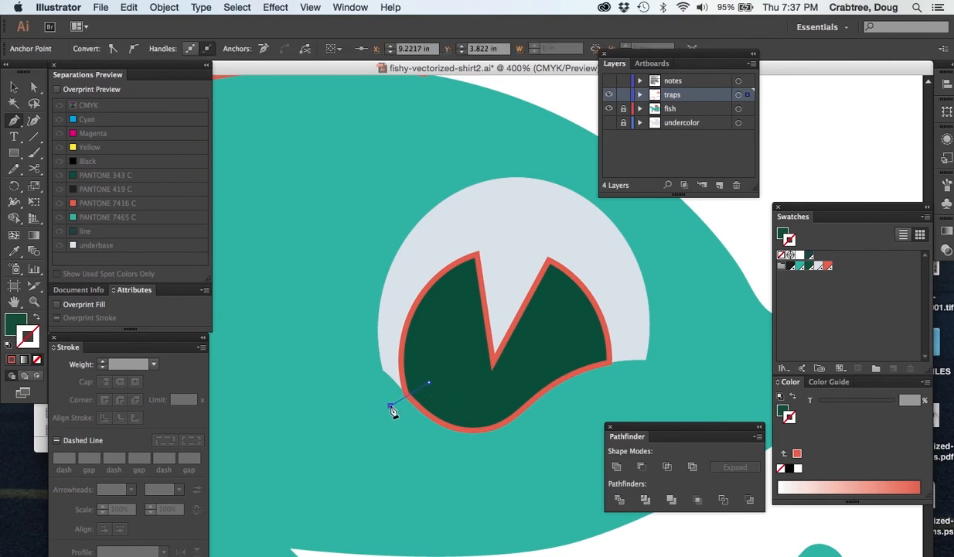
pyautogui.click(370, 285)
pyautogui.click(480, 221)
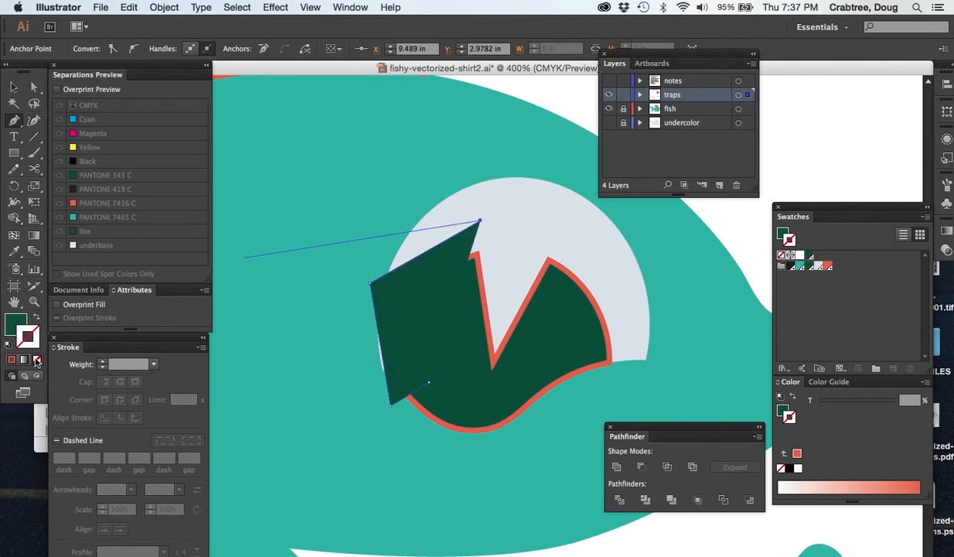
pyautogui.click(9, 319)
pyautogui.click(36, 359)
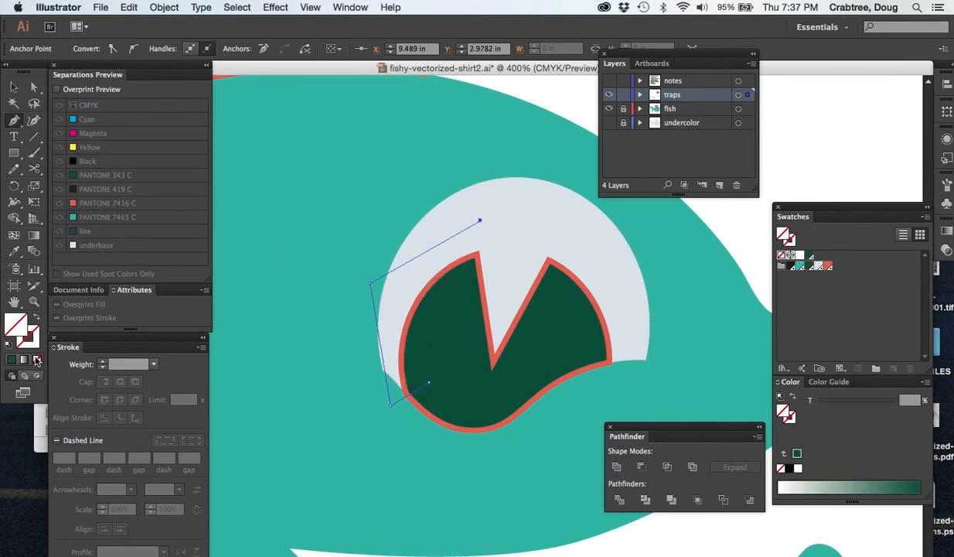
pyautogui.click(590, 248)
pyautogui.click(631, 366)
pyautogui.click(613, 370)
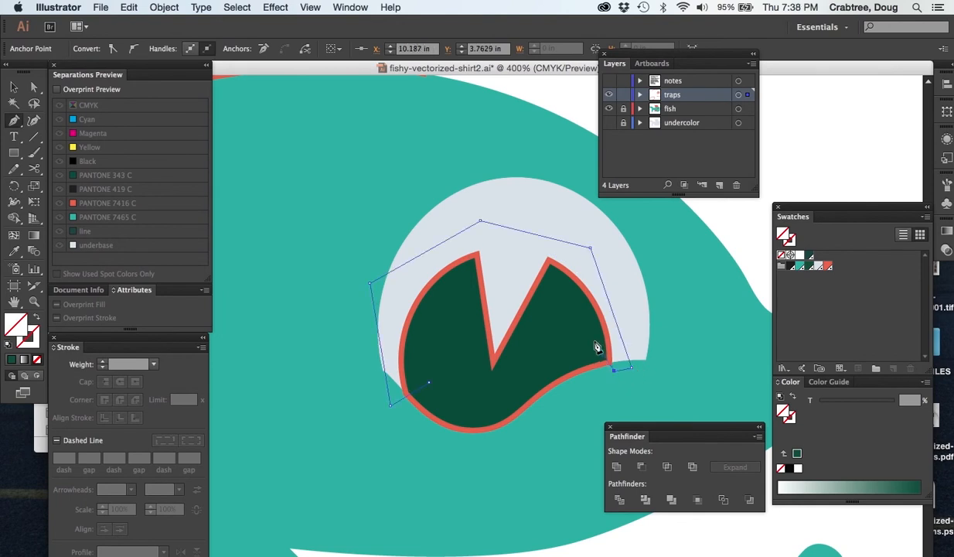
pyautogui.click(513, 385)
pyautogui.click(429, 384)
# Select the pupil outline together with the Pen shape and cut away its upper part with Minus Front
pyautogui.click(34, 87)
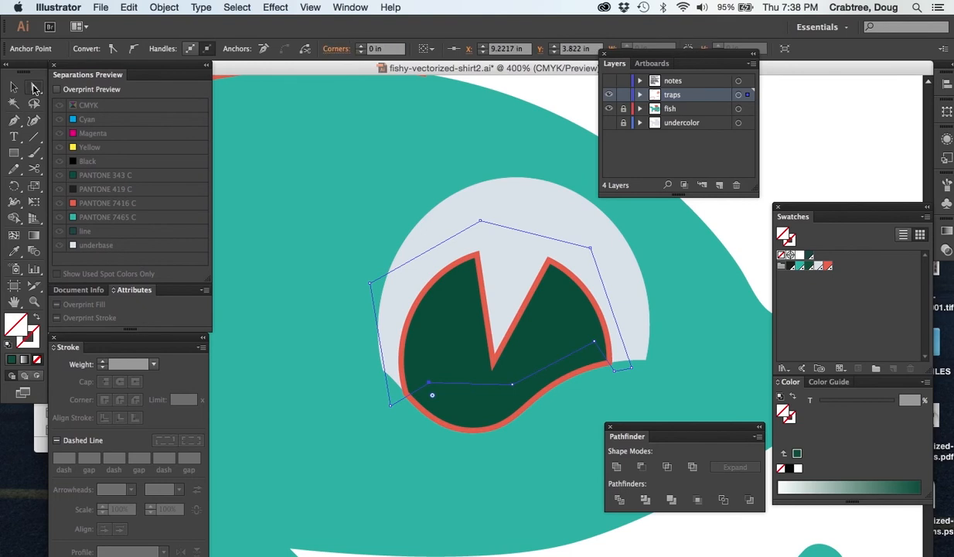
pyautogui.moveTo(405, 256); pyautogui.dragTo(461, 288)
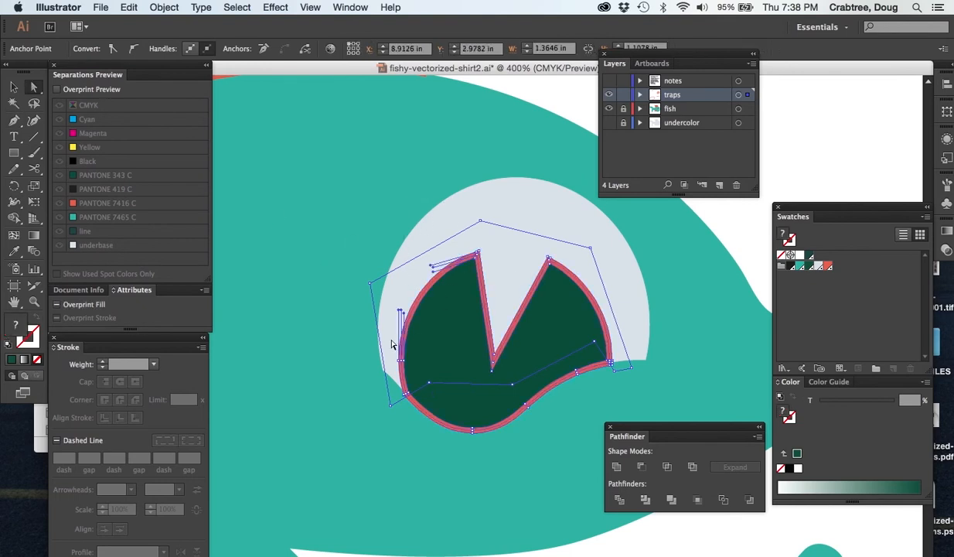
pyautogui.click(640, 467)
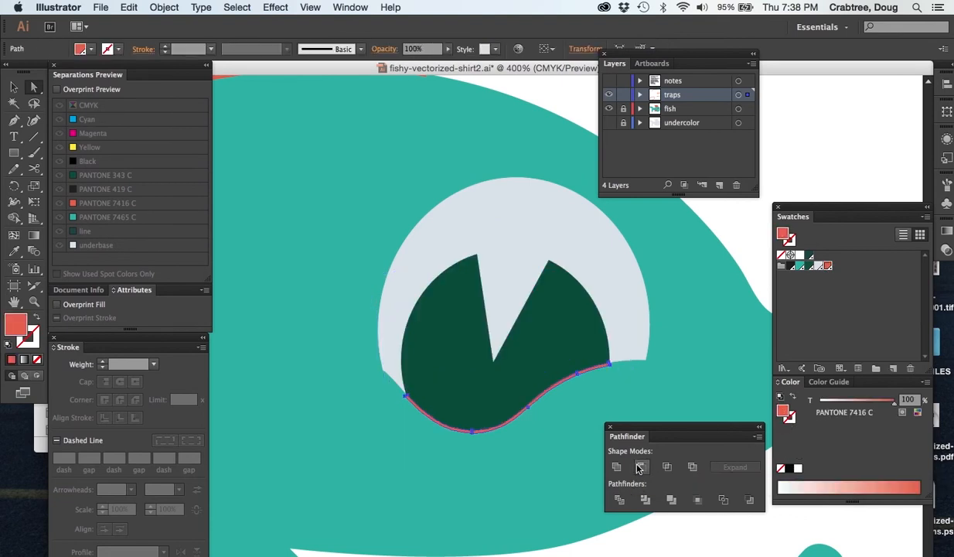
# Recolour the remaining curved pupil trap with PANTONE 343 C and set its fill to overprint
pyautogui.click(516, 447)
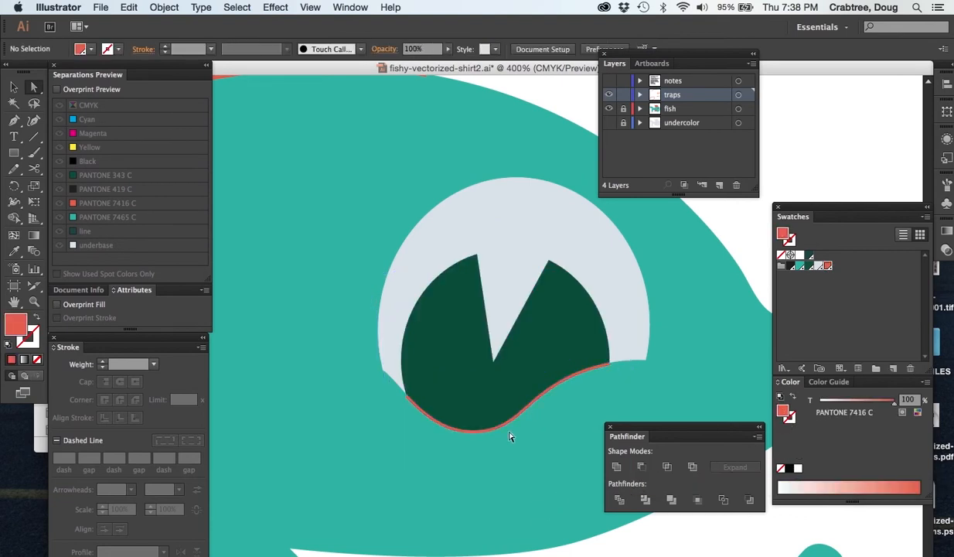
pyautogui.click(499, 433)
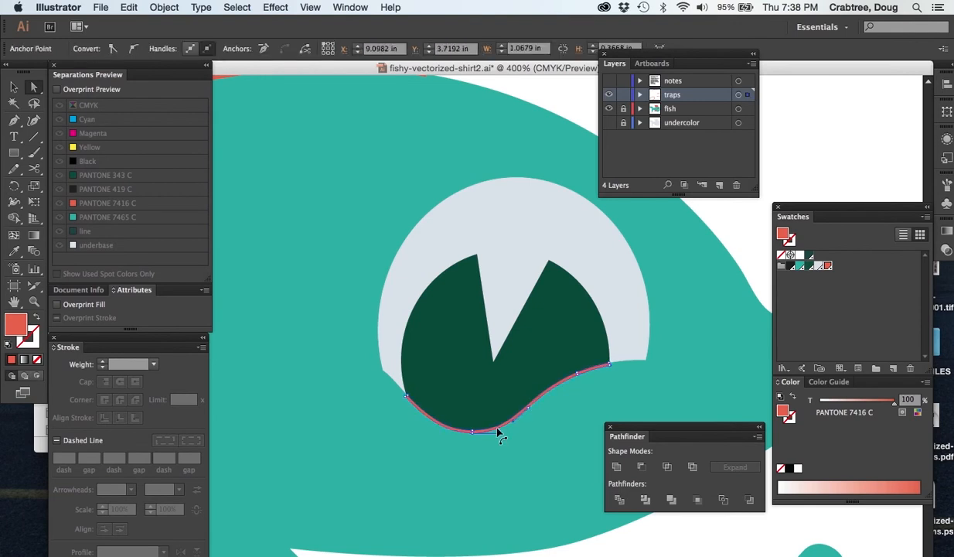
pyautogui.click(810, 265)
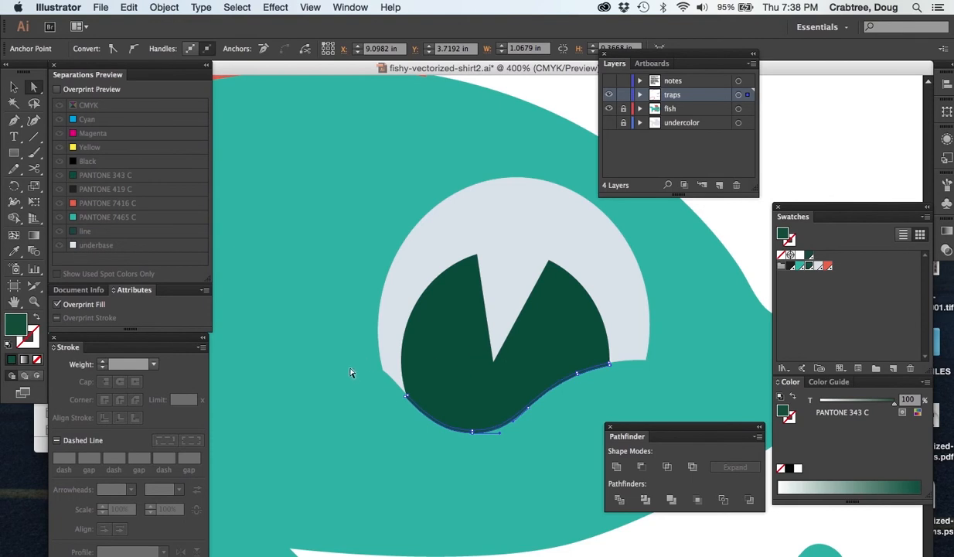
pyautogui.press('v')
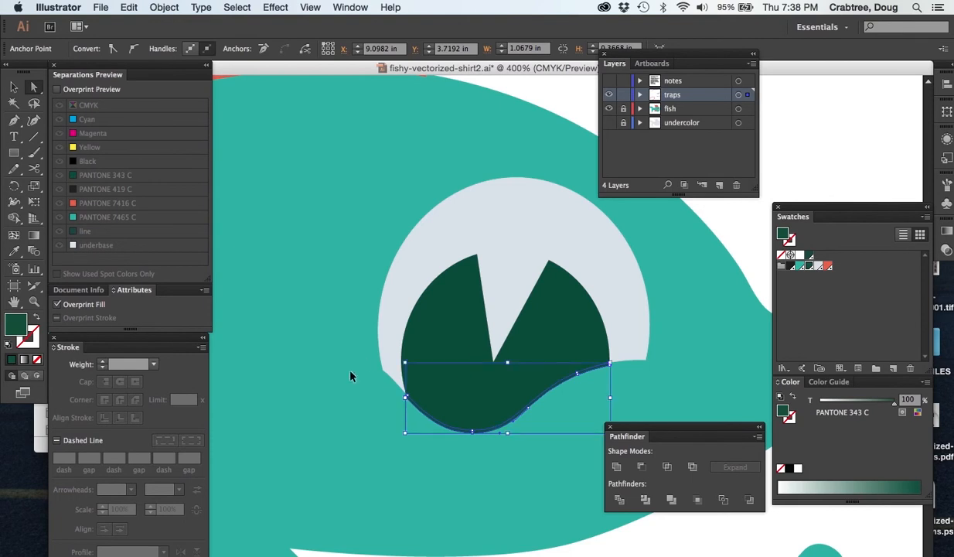
# Inspect the traps with the fish layer hidden, and show both the fish and undercolor layers
pyautogui.press('super+0')
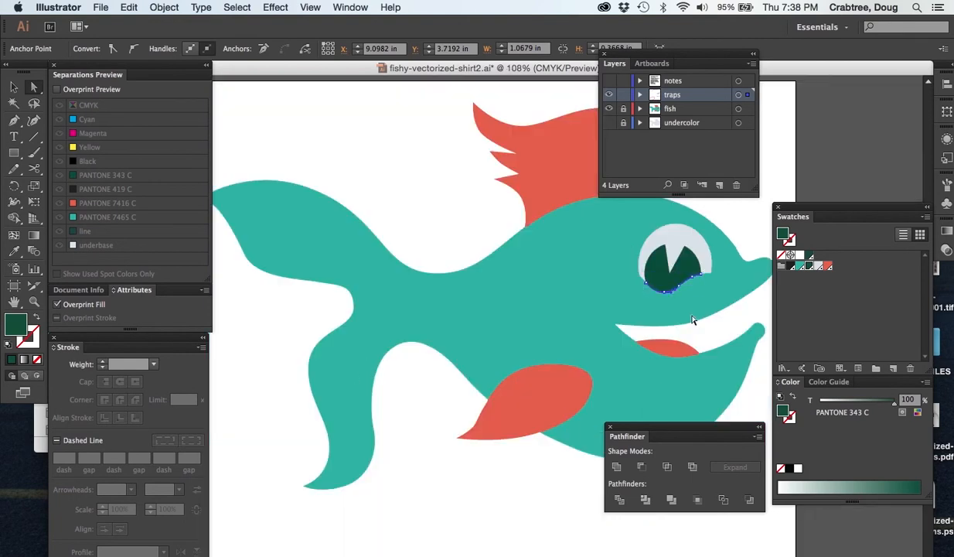
pyautogui.click(608, 112)
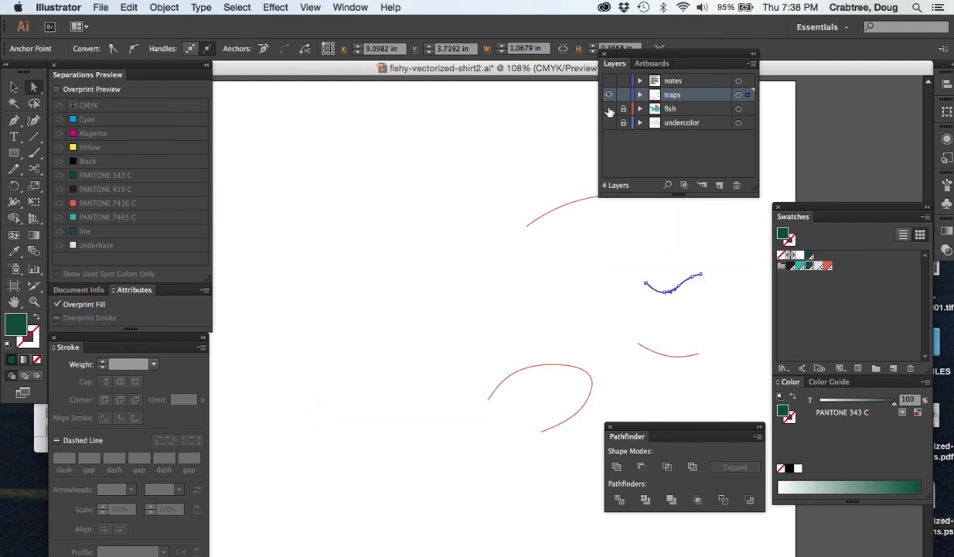
pyautogui.click(465, 161)
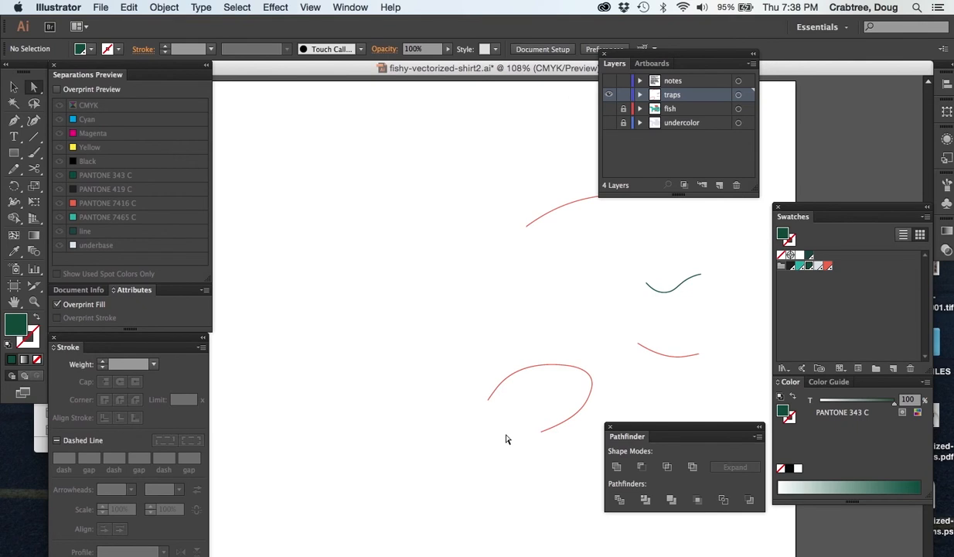
pyautogui.hscroll(5, 507, 439)
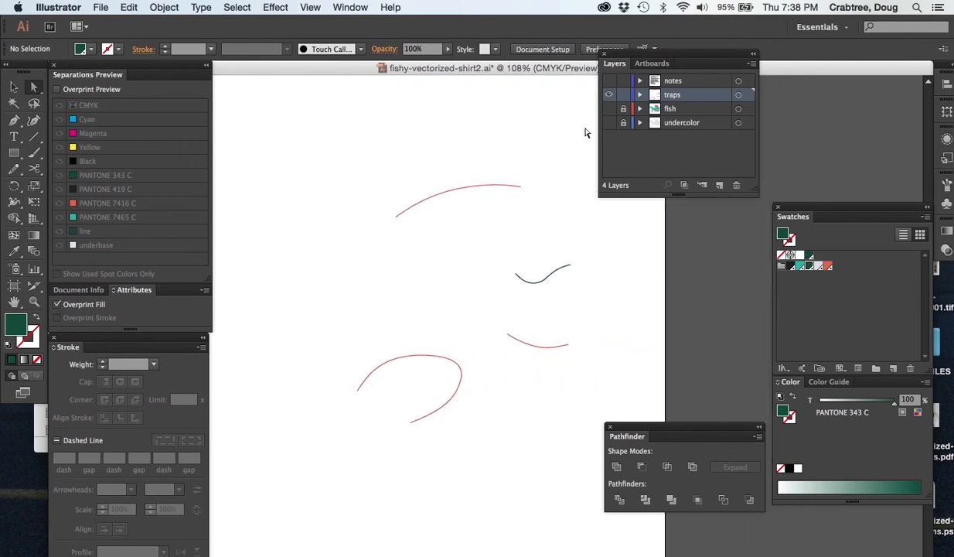
pyautogui.click(609, 108)
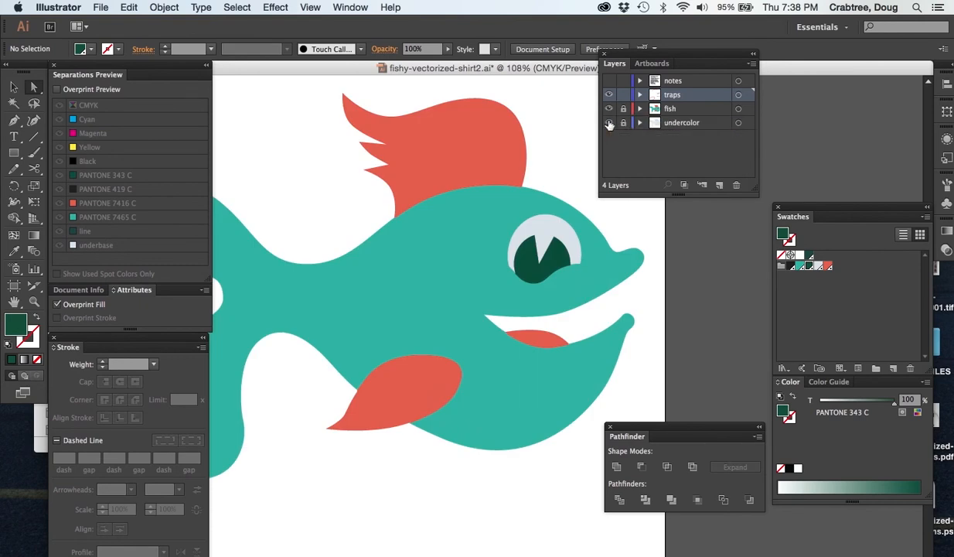
pyautogui.click(608, 123)
# Save the document as fishy-vectorized-separations.ai in Illustrator CC format with the default options
pyautogui.click(165, 7)
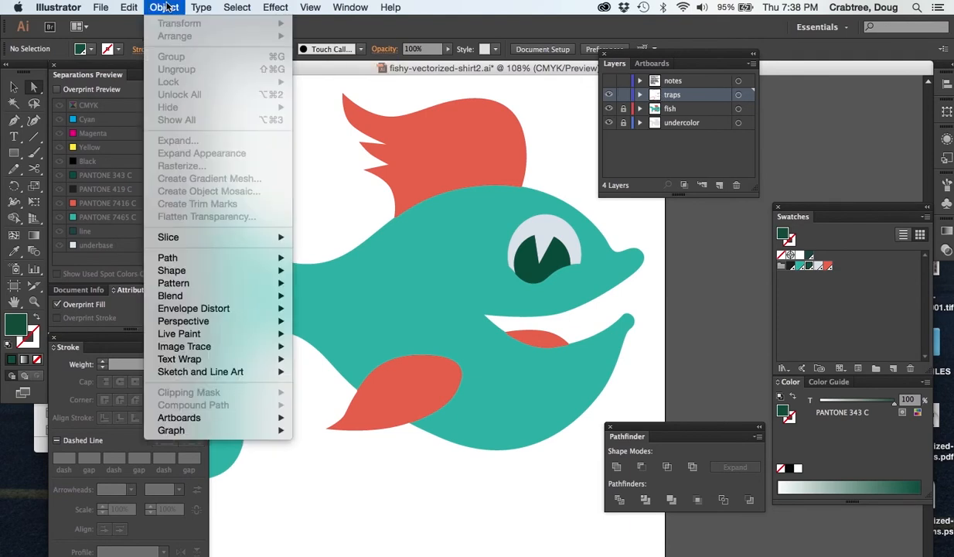
pyautogui.moveTo(100, 8)
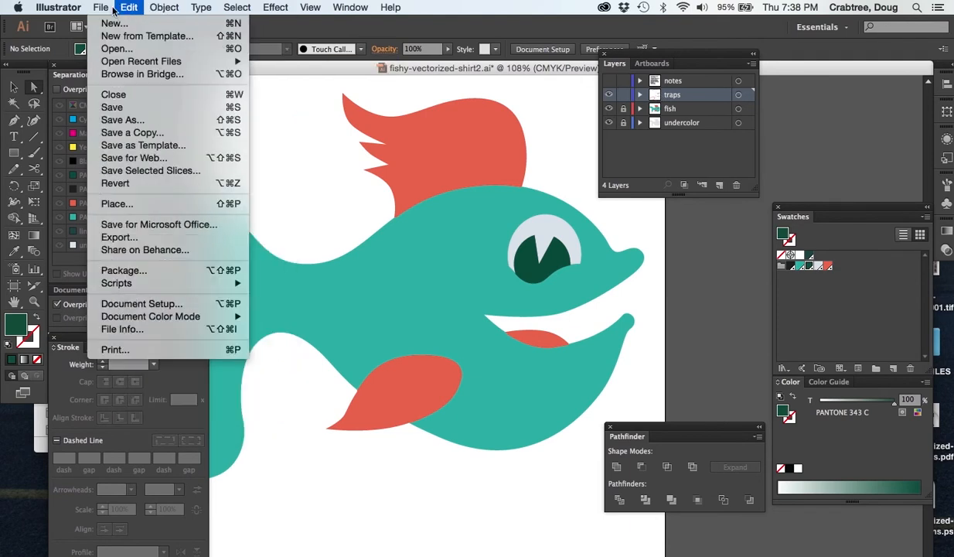
pyautogui.click(122, 120)
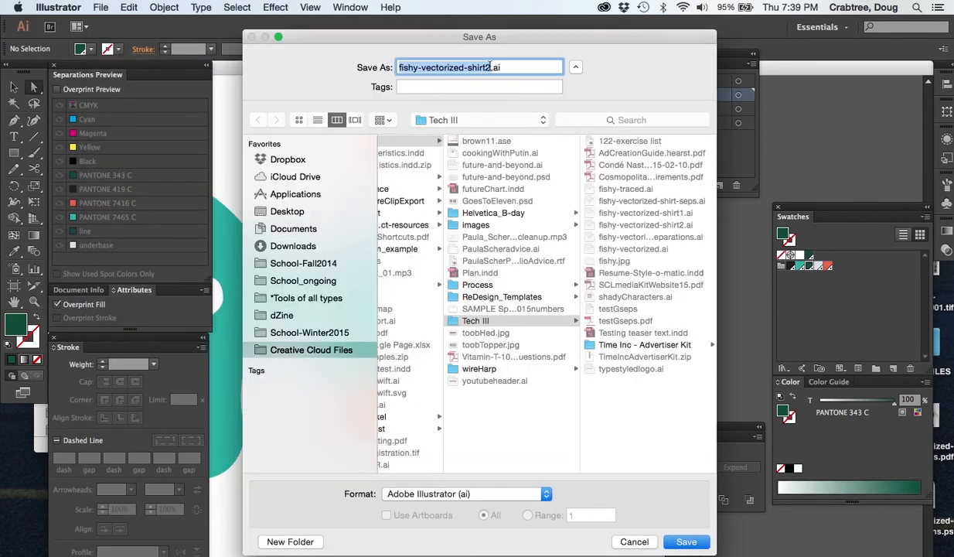
pyautogui.moveTo(492, 68); pyautogui.dragTo(469, 68)
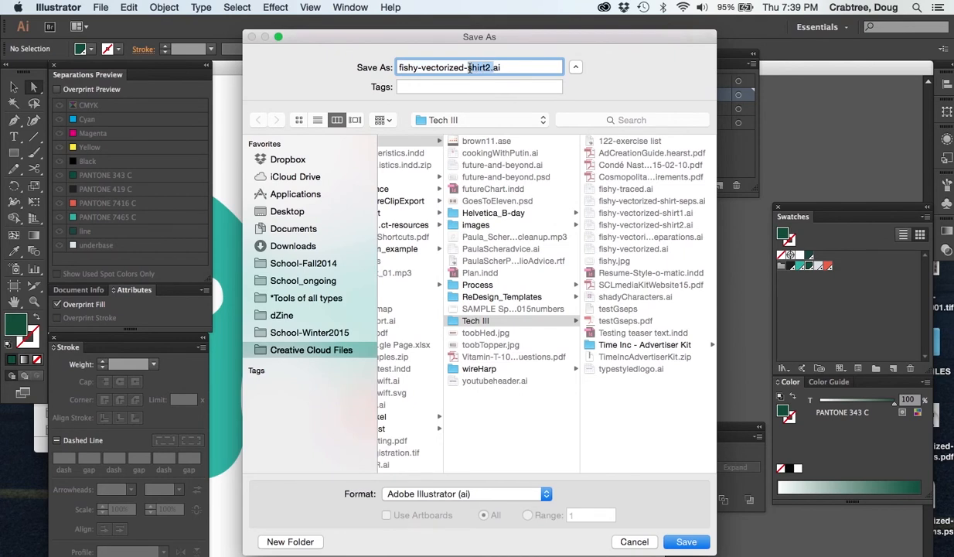
pyautogui.write('separations')
pyautogui.click(681, 542)
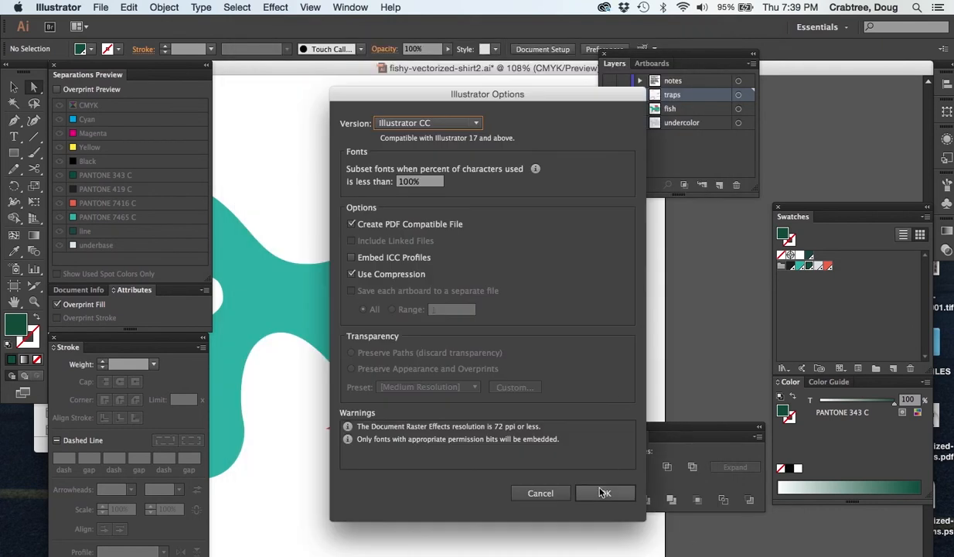
pyautogui.click(603, 491)
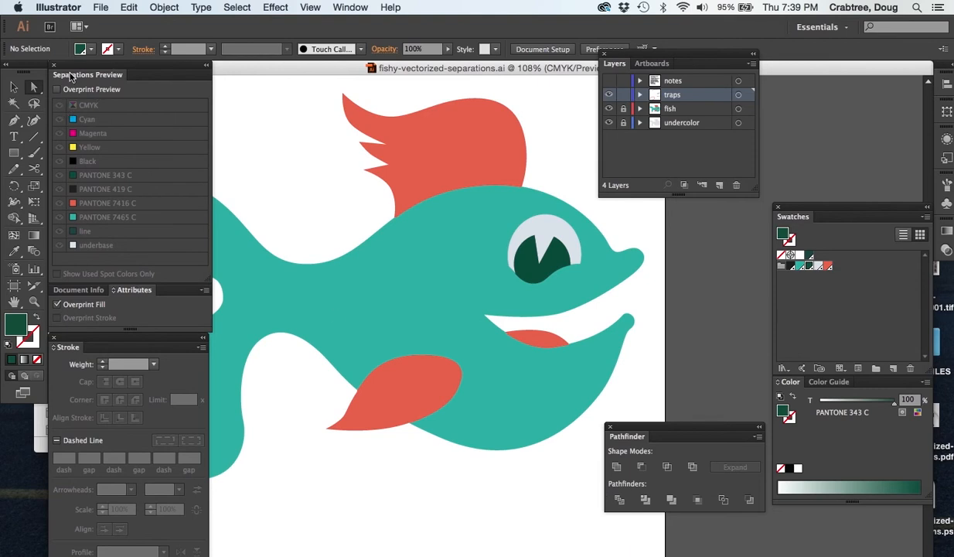
# Turn on overprint preview and hide the PANTONE 343 C, PANTONE 7416 C, PANTONE 7465 C and underbase separations
pyautogui.click(56, 90)
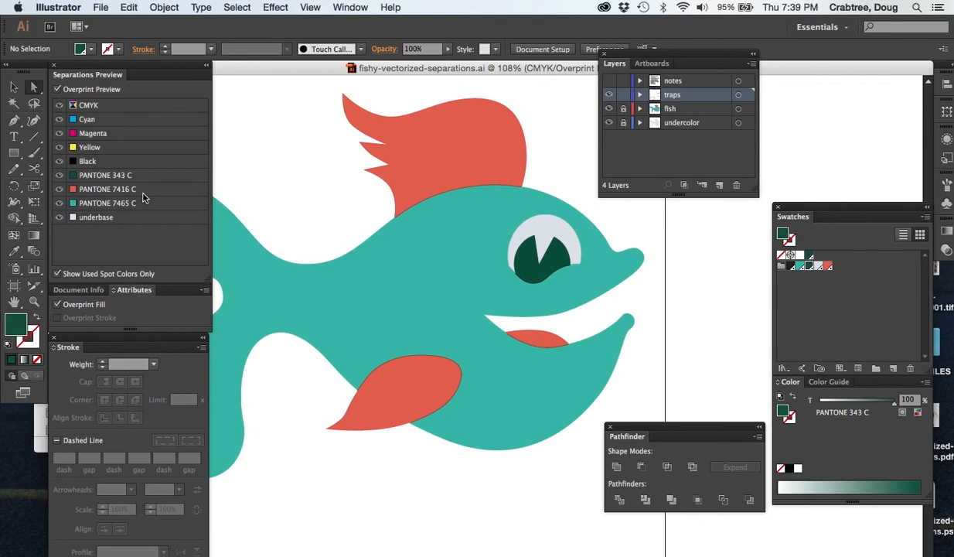
pyautogui.click(60, 179)
pyautogui.click(61, 176)
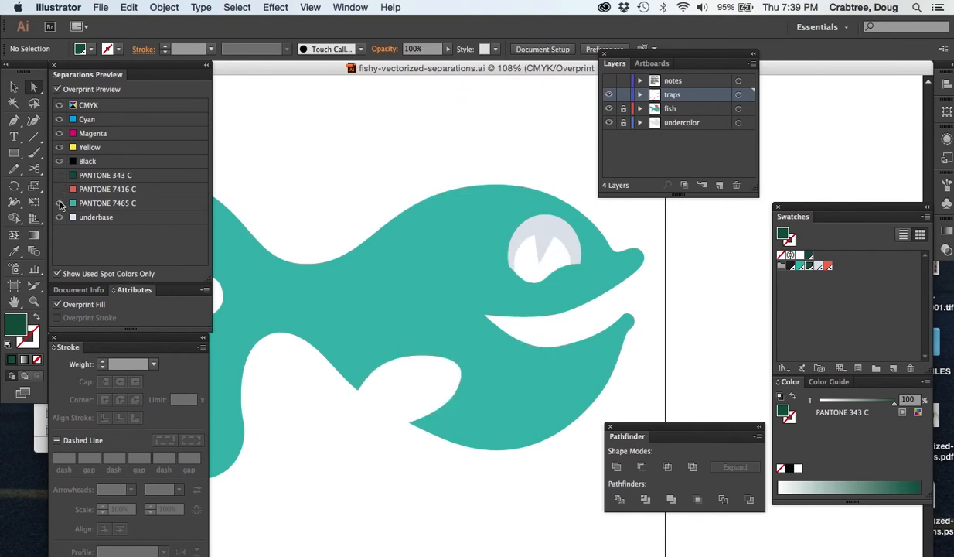
pyautogui.click(60, 203)
pyautogui.click(61, 218)
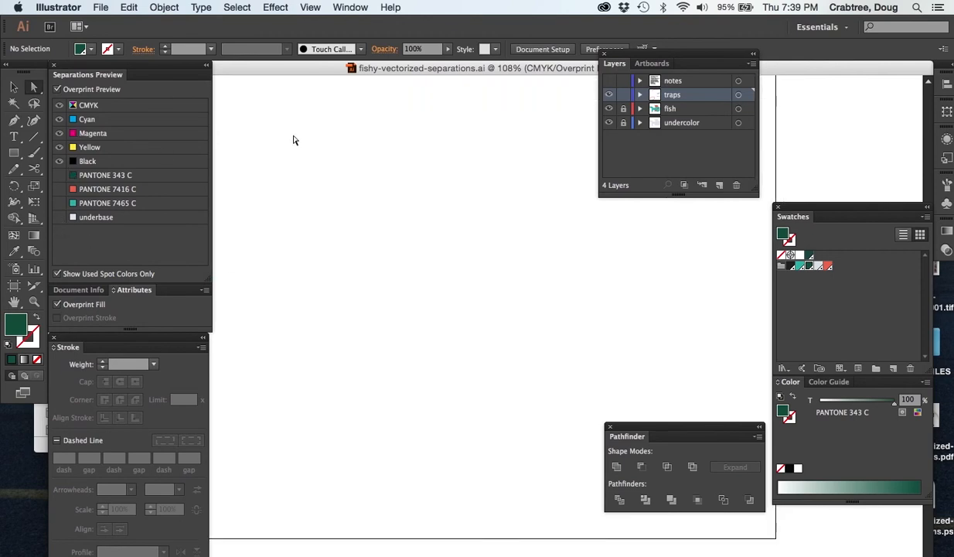
# Show the three PANTONE separations and the underbase again, and hide the CMYK plates in the preview
pyautogui.click(59, 175)
pyautogui.click(59, 188)
pyautogui.click(59, 202)
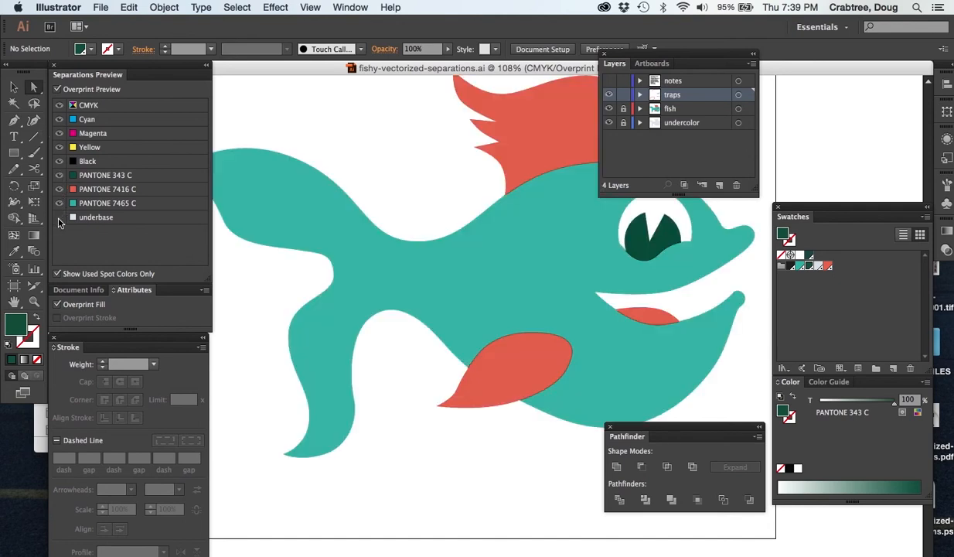
pyautogui.click(58, 217)
pyautogui.click(59, 105)
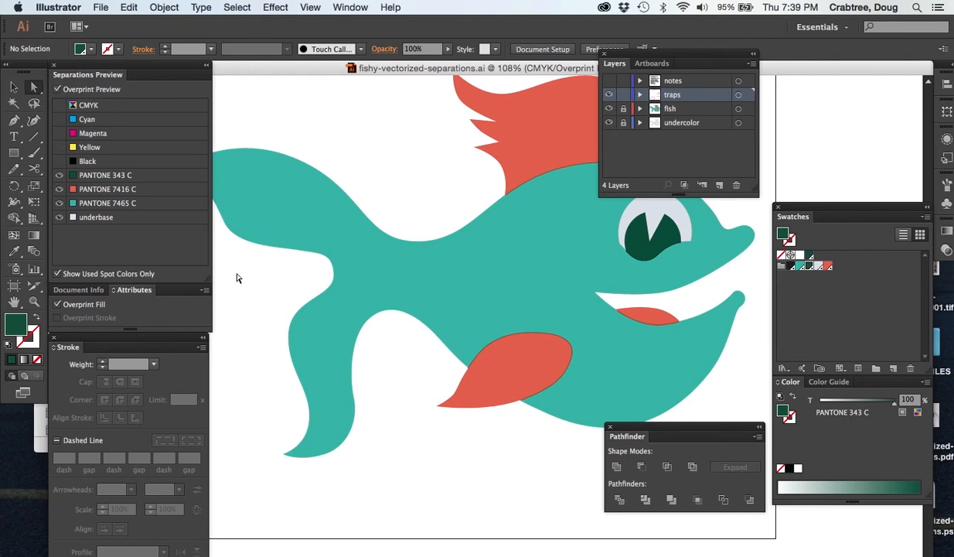
pyautogui.scroll(3, 496, 259)
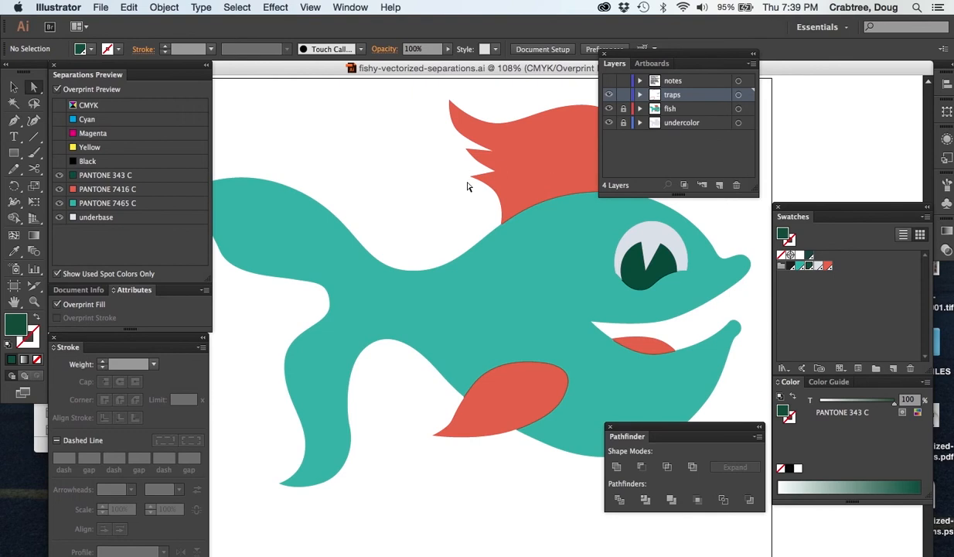
# Check the overprint preview by hiding the PANTONE 343 C, PANTONE 7416 C and PANTONE 7465 C separations one at a time, and show them again
pyautogui.click(60, 178)
pyautogui.click(60, 179)
pyautogui.click(60, 178)
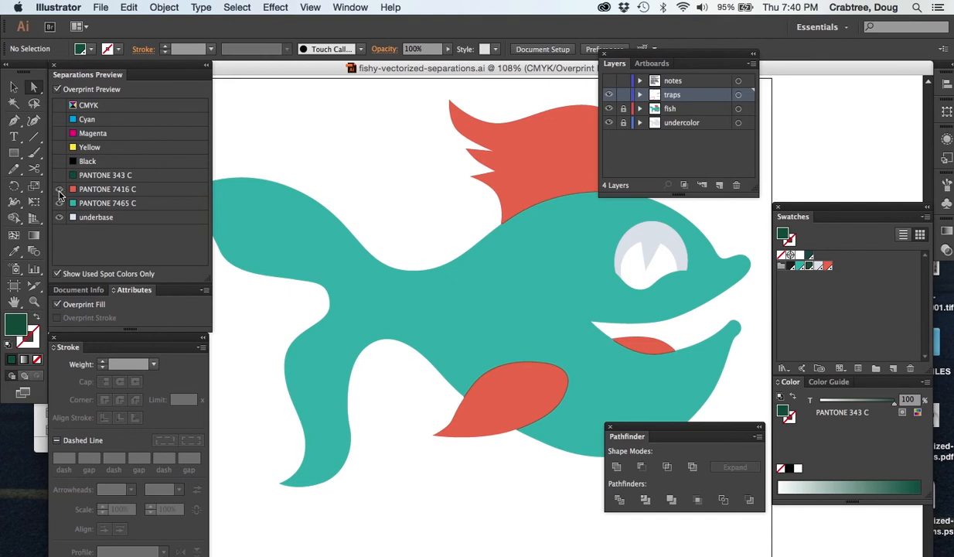
pyautogui.click(61, 193)
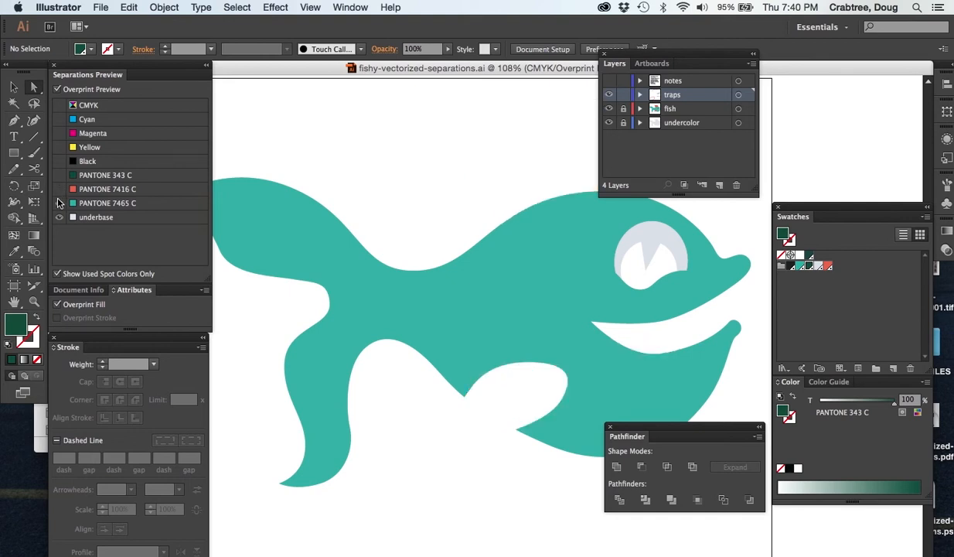
pyautogui.click(60, 203)
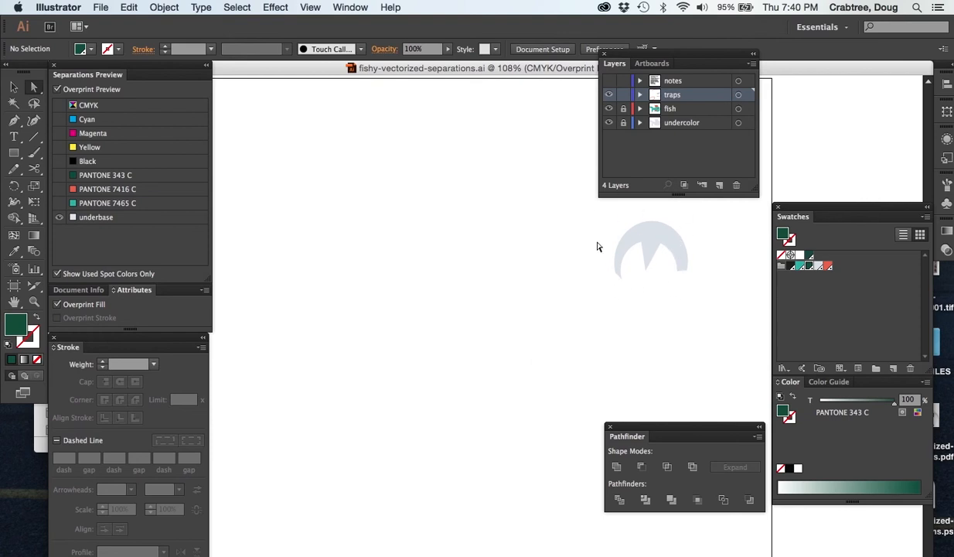
pyautogui.click(58, 200)
pyautogui.click(59, 189)
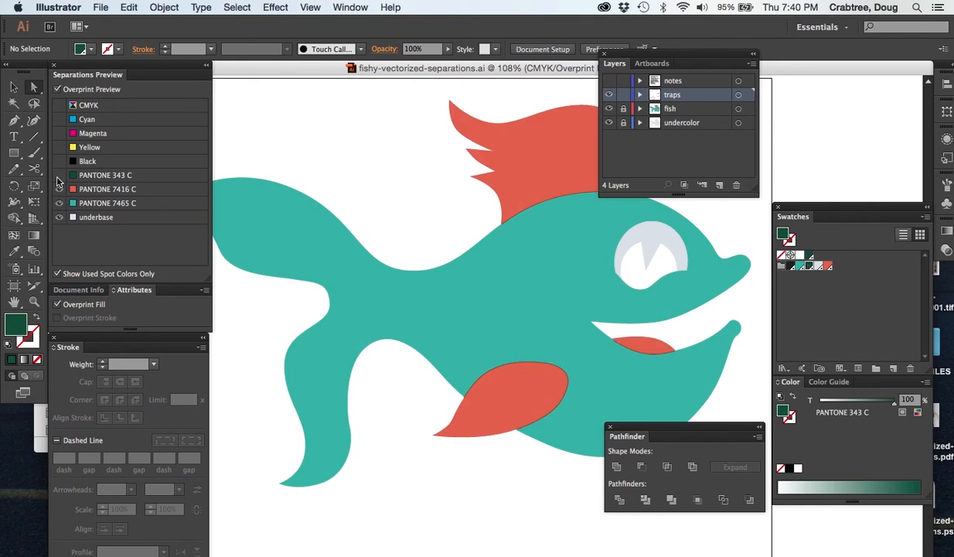
pyautogui.click(58, 175)
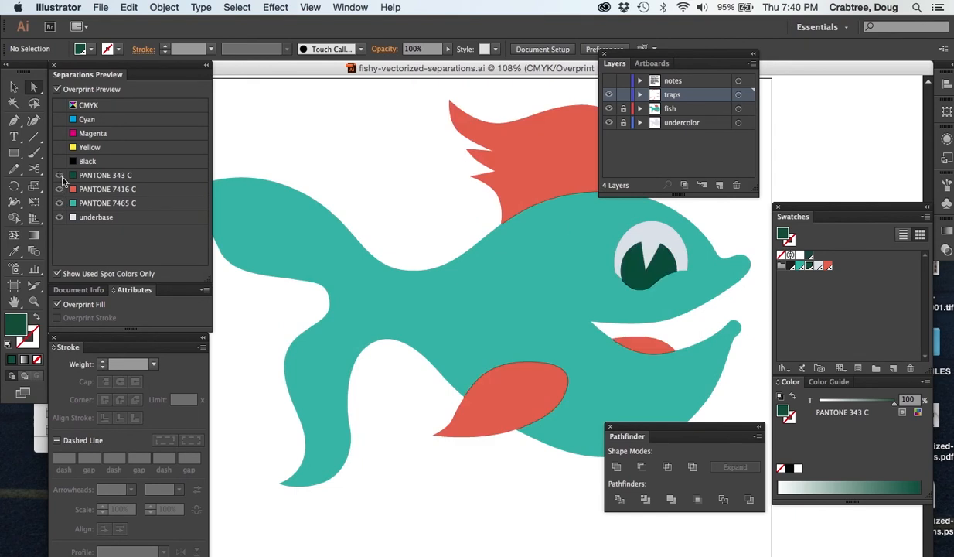
# Lock the traps layer, unlock the fish layer, and check the Overprint Fill setting of the red fin, teal body and green pupil
pyautogui.click(624, 109)
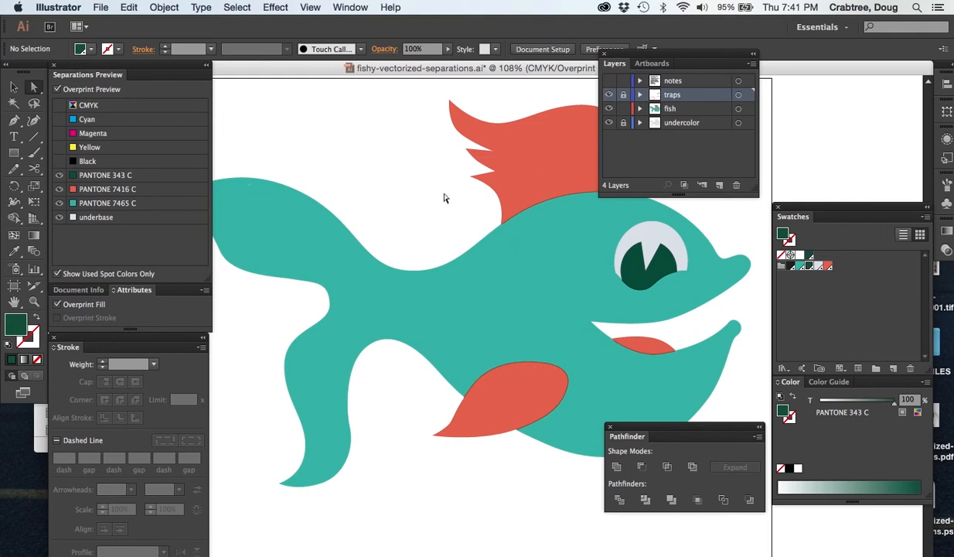
pyautogui.click(529, 185)
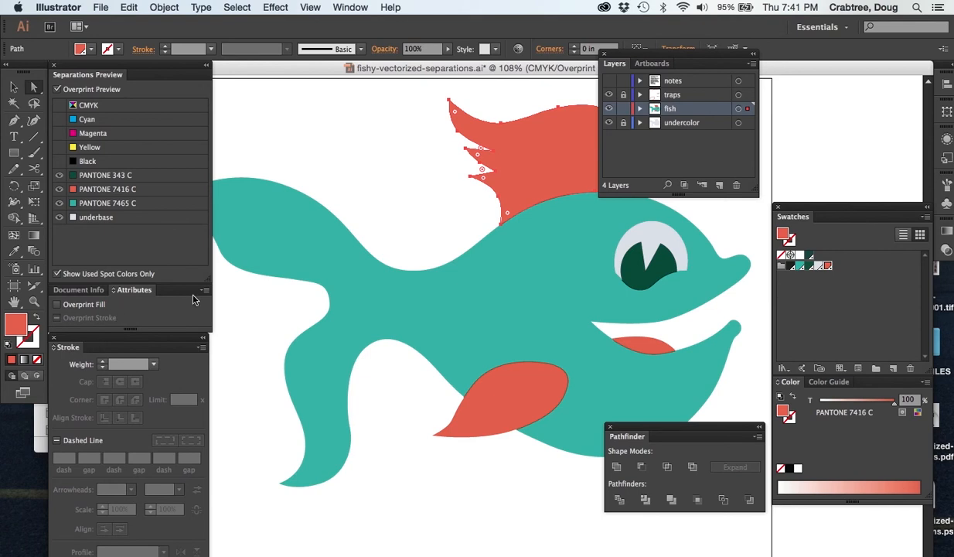
pyautogui.click(432, 287)
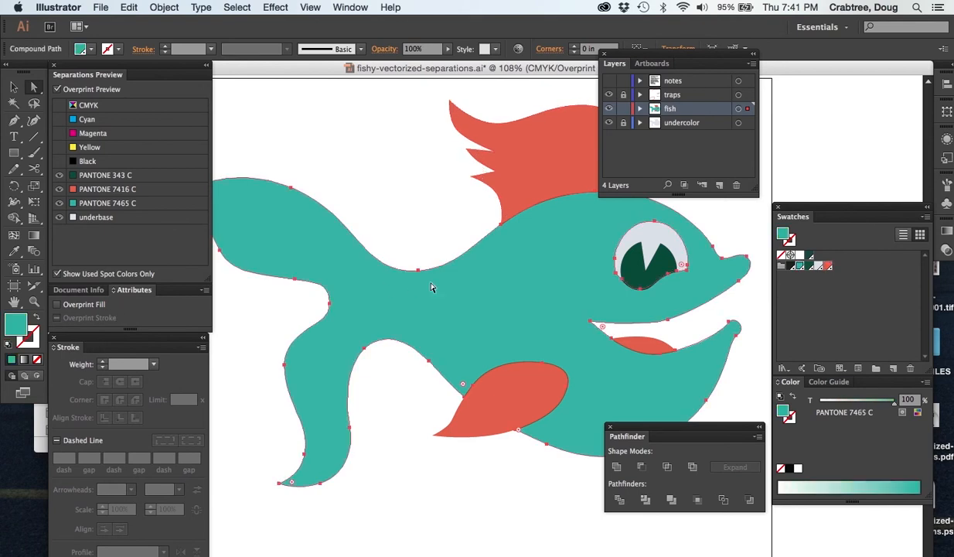
pyautogui.click(632, 275)
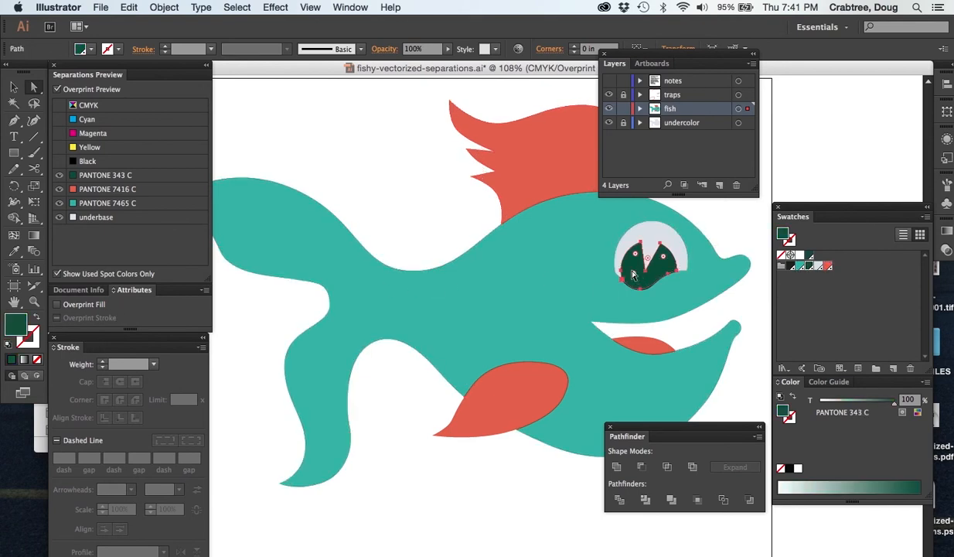
# Turn on Overprint Fill for all shapes on the fish layer and clear the selection
pyautogui.moveTo(290, 131); pyautogui.dragTo(649, 404)
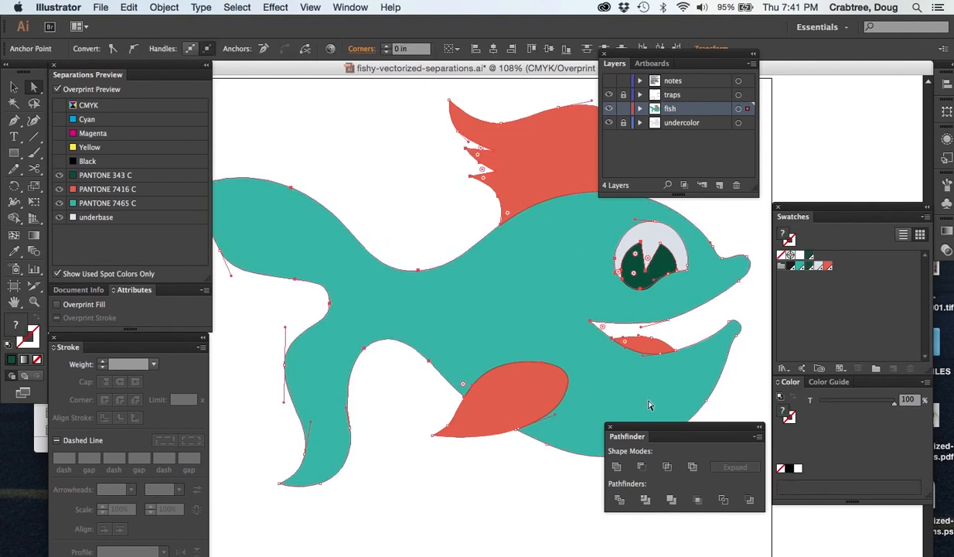
pyautogui.click(58, 306)
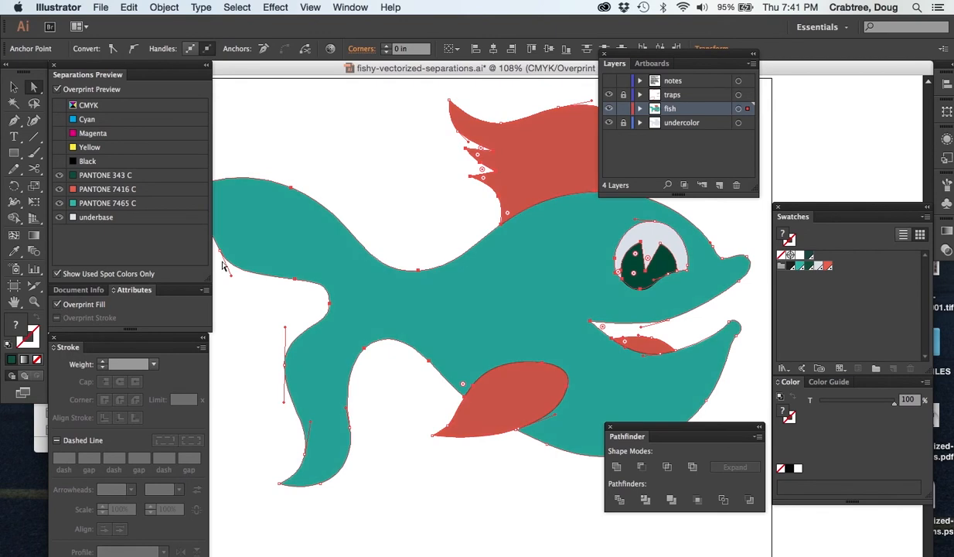
pyautogui.click(346, 134)
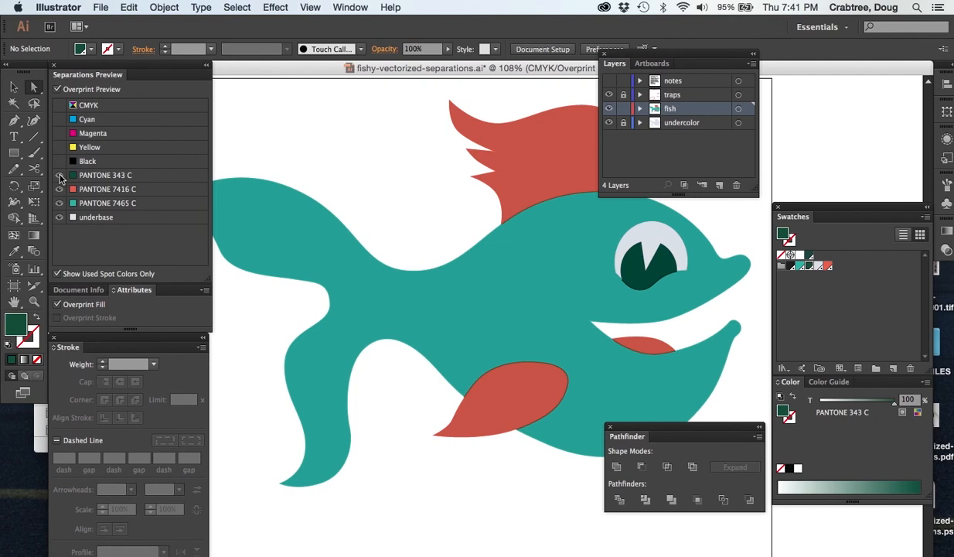
# Inspect the underbase beneath the overprinting fish by hiding the three PANTONE separations one by one and showing them again
pyautogui.click(59, 176)
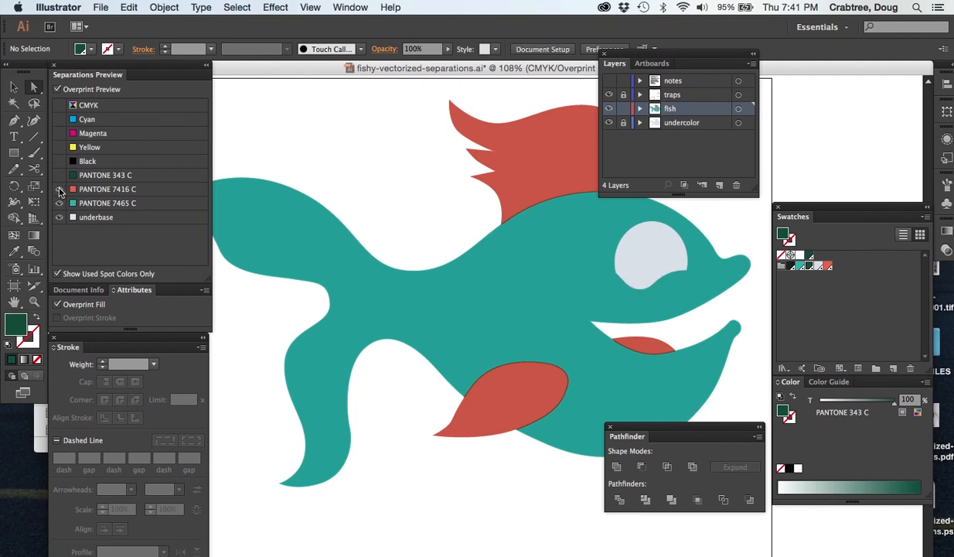
pyautogui.click(60, 189)
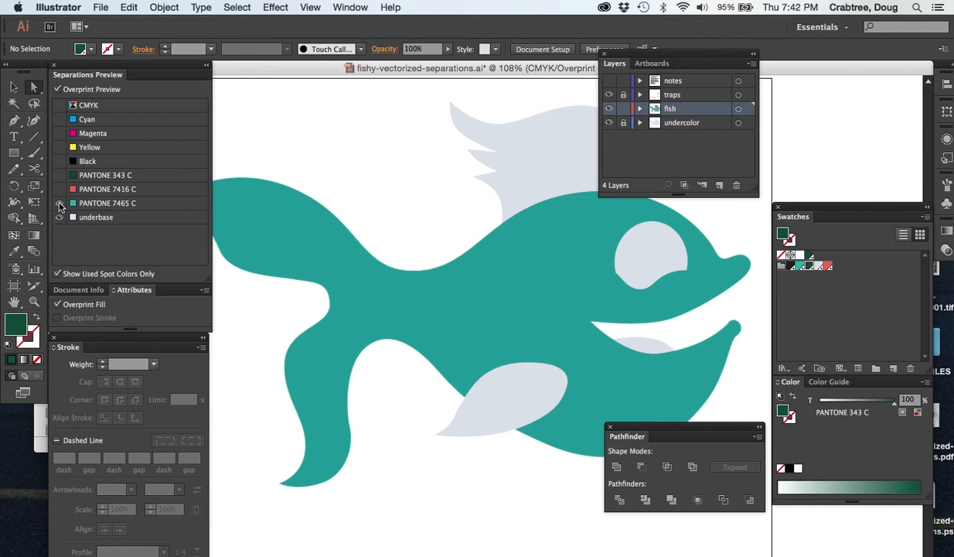
pyautogui.click(60, 203)
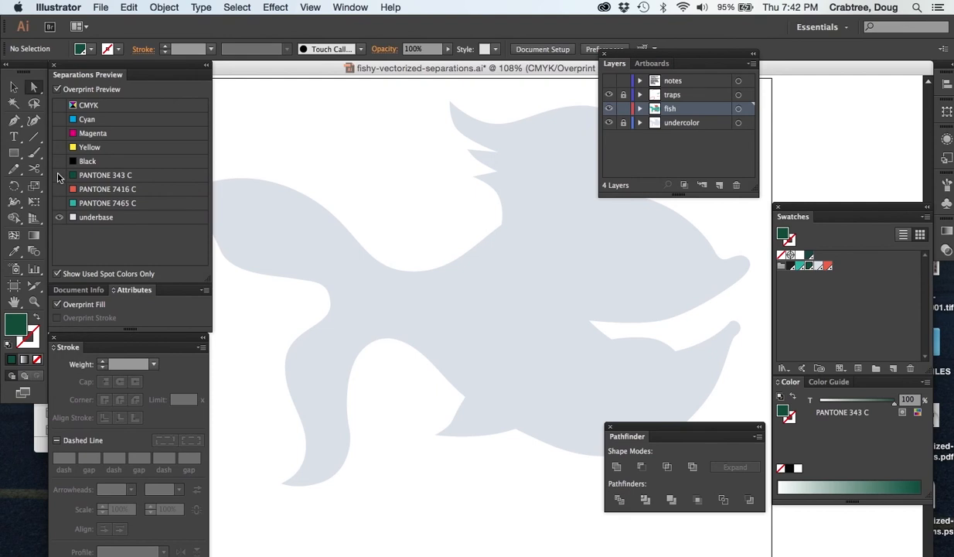
pyautogui.click(59, 174)
pyautogui.click(59, 189)
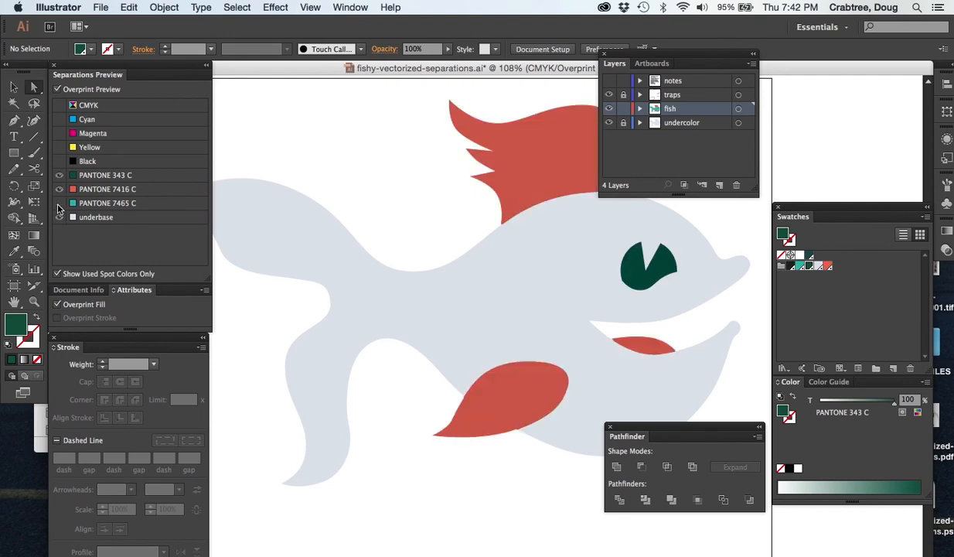
pyautogui.click(59, 203)
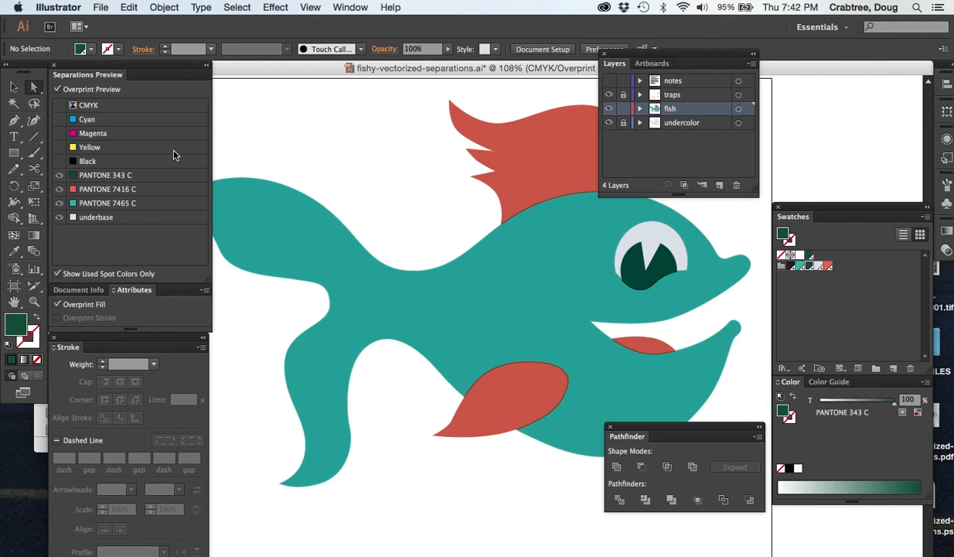
# Open the print settings for the document and set the media size to Tabloid
pyautogui.click(101, 9)
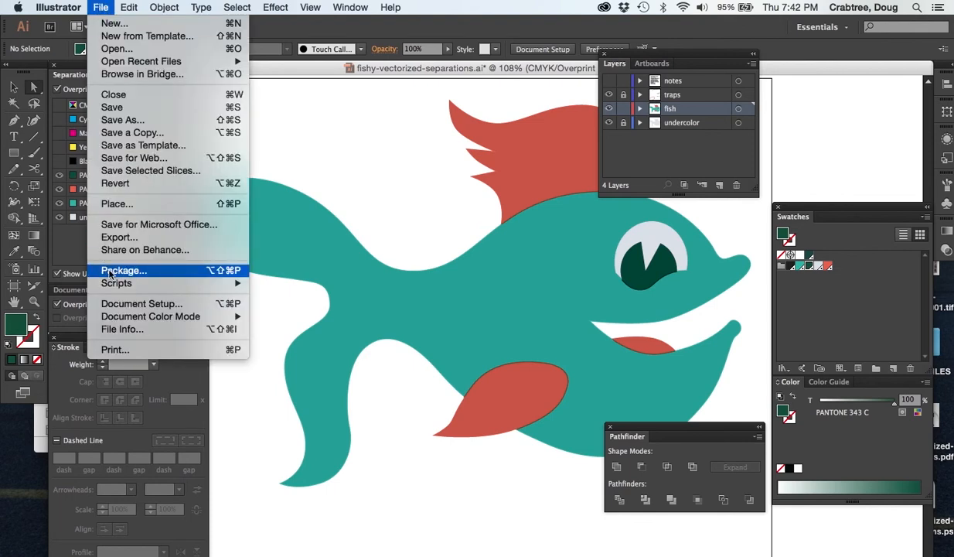
pyautogui.click(109, 350)
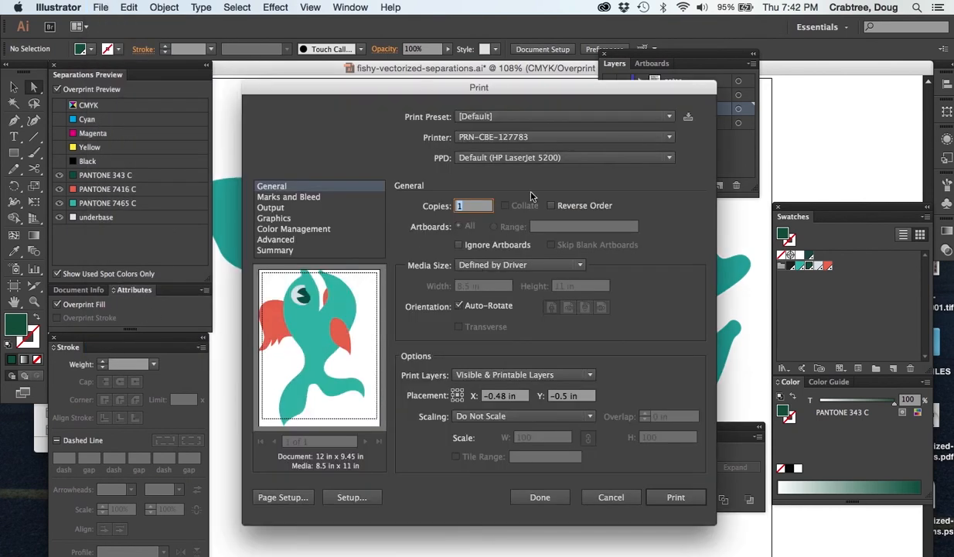
pyautogui.click(481, 267)
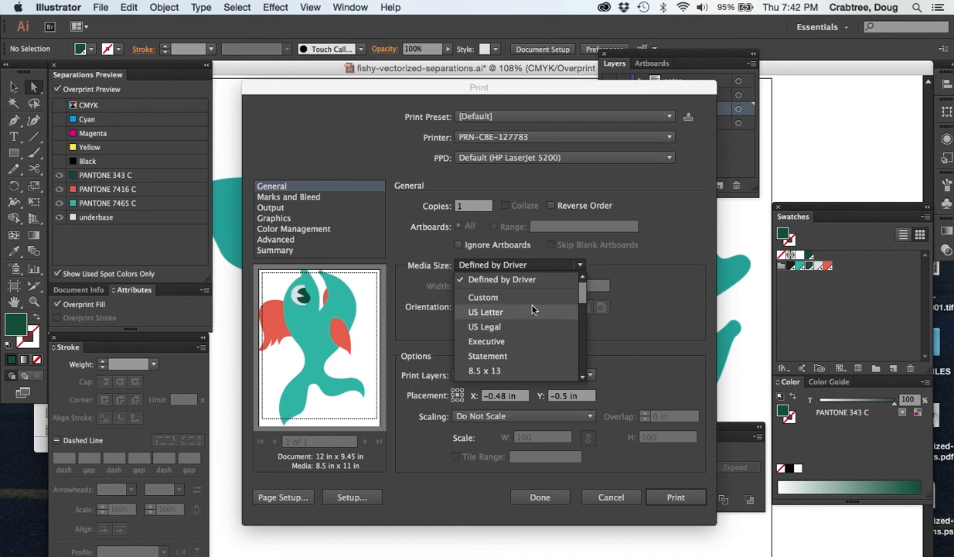
pyautogui.moveTo(582, 298)
pyautogui.mouseDown()
pyautogui.moveTo(580, 329)
pyautogui.moveTo(577, 315)
pyautogui.mouseUp()
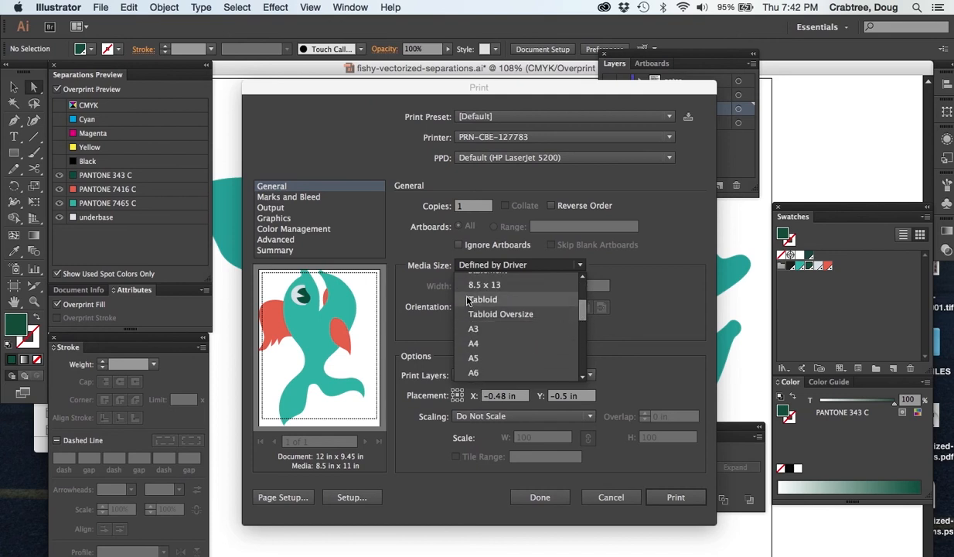
pyautogui.click(510, 299)
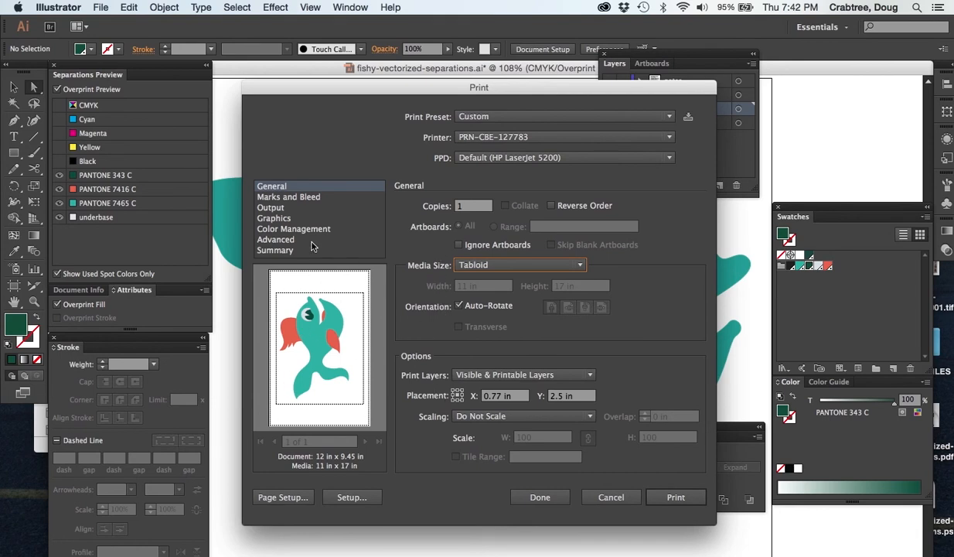
# Include registration marks, color bars and page information in the print, leaving out the trim marks
pyautogui.click(284, 200)
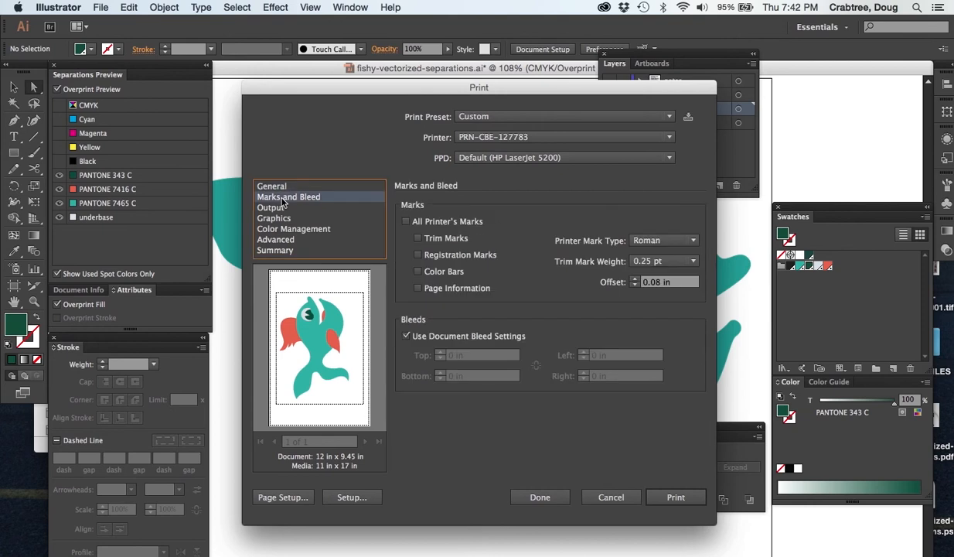
pyautogui.click(407, 222)
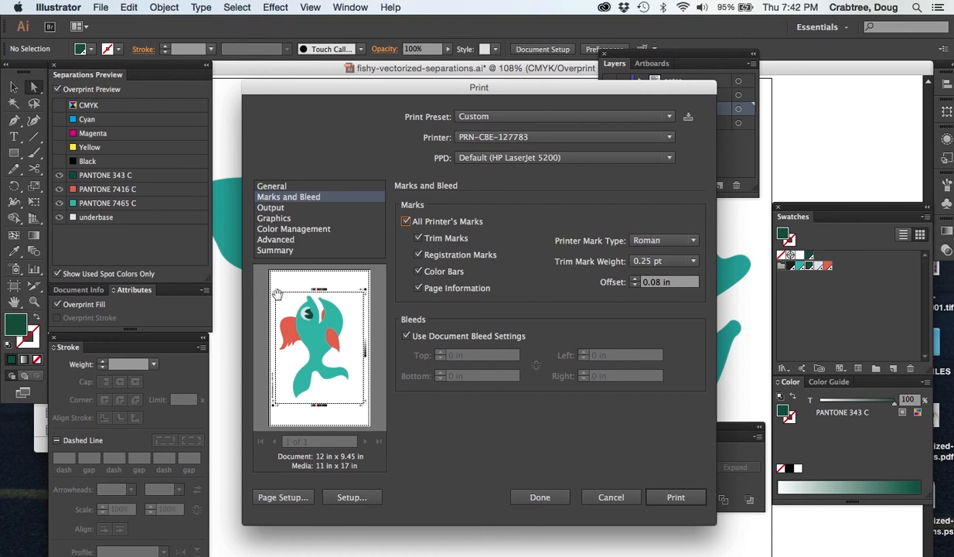
pyautogui.click(418, 239)
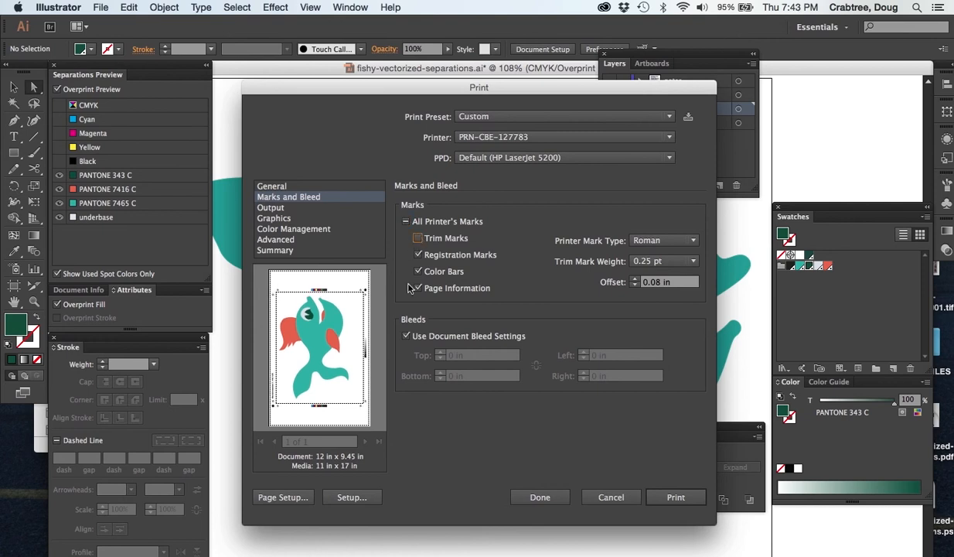
pyautogui.click(417, 272)
pyautogui.click(417, 271)
pyautogui.click(416, 253)
pyautogui.click(418, 254)
# Set the printer to Adobe PostScript File and the output mode to Separations (Host-Based), and review the document inks
pyautogui.click(489, 139)
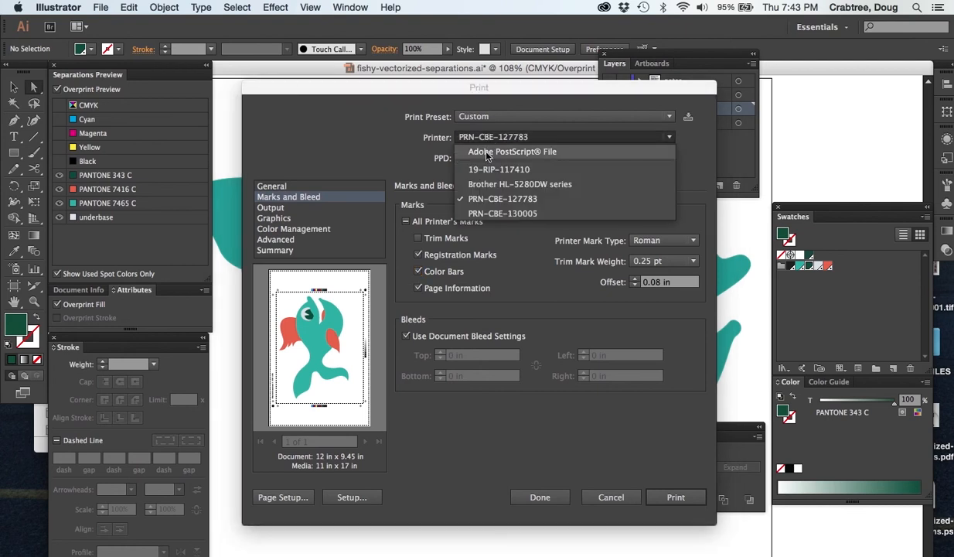
pyautogui.click(486, 154)
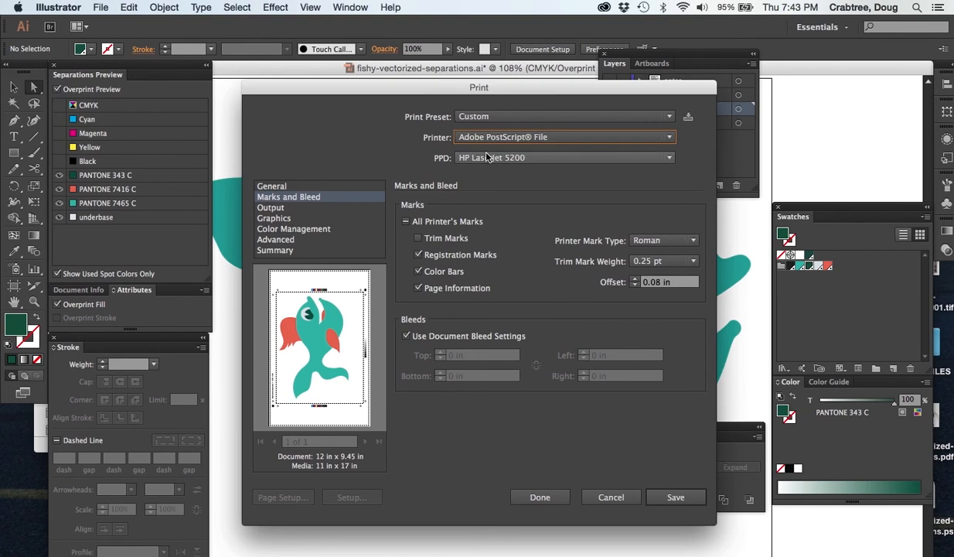
pyautogui.click(277, 209)
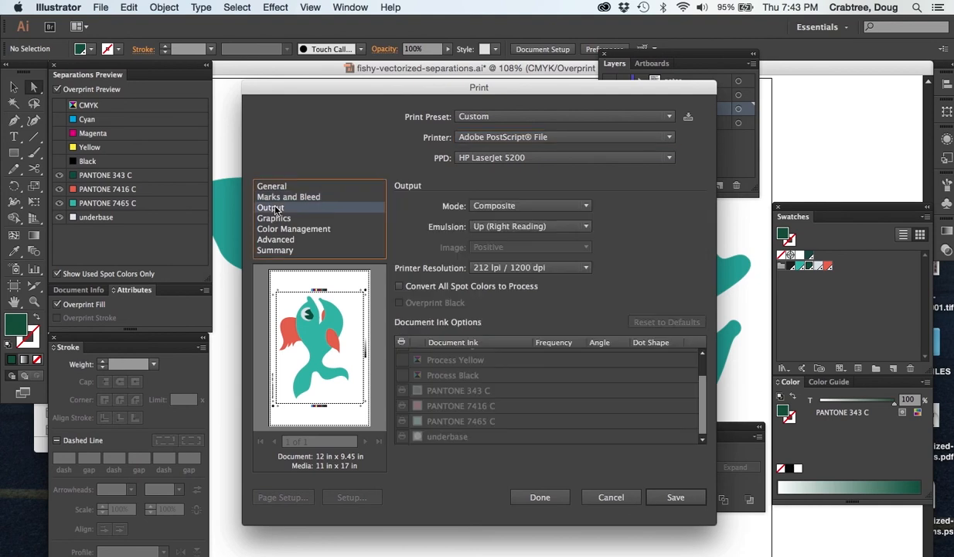
pyautogui.click(489, 207)
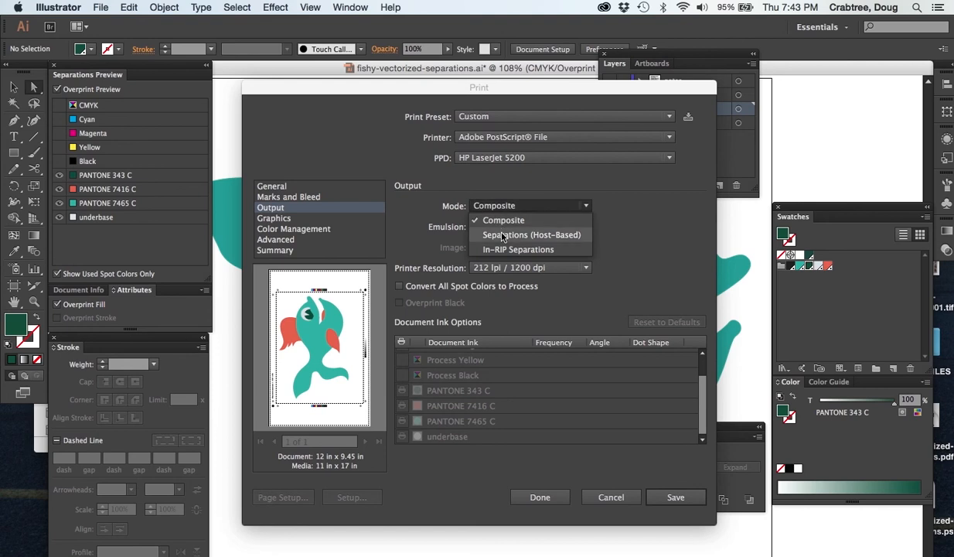
pyautogui.click(502, 236)
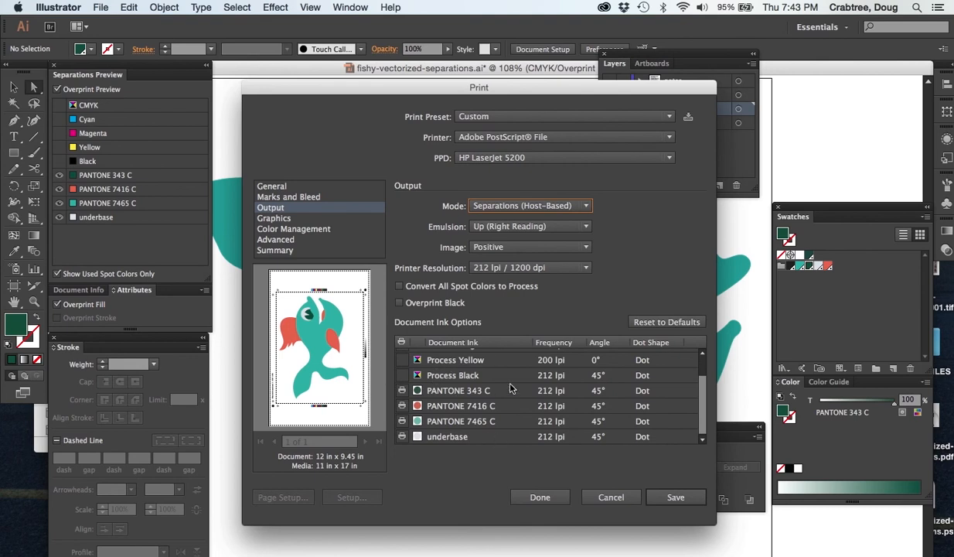
pyautogui.scroll(2, 677, 410)
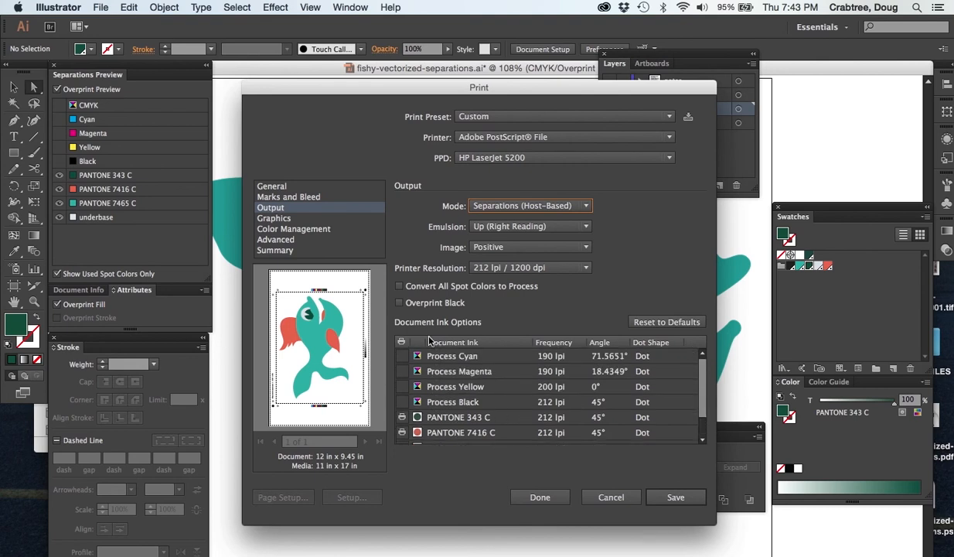
pyautogui.click(401, 416)
pyautogui.scroll(-3, 701, 381)
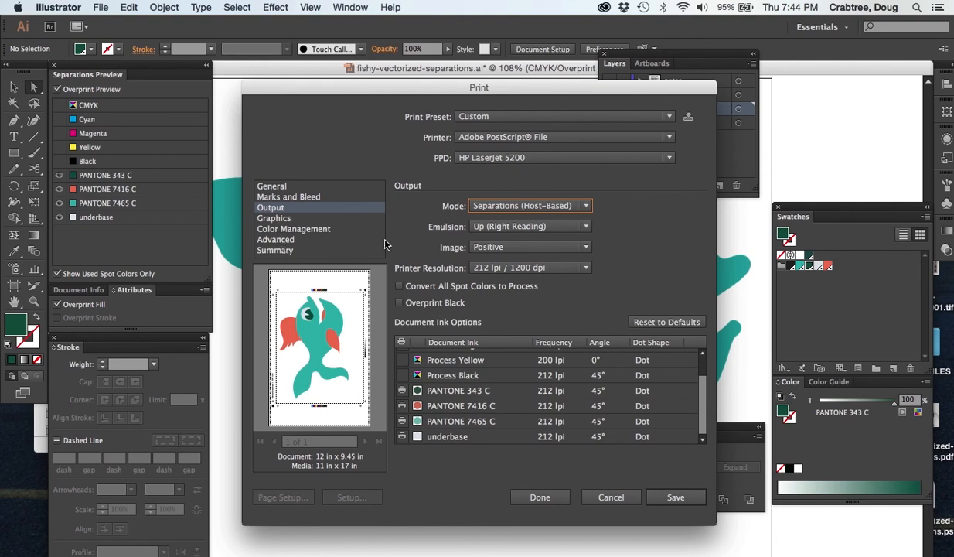
# Save the print output to the Desktop as the PostScript file fishy-Postscript.ps
pyautogui.click(662, 502)
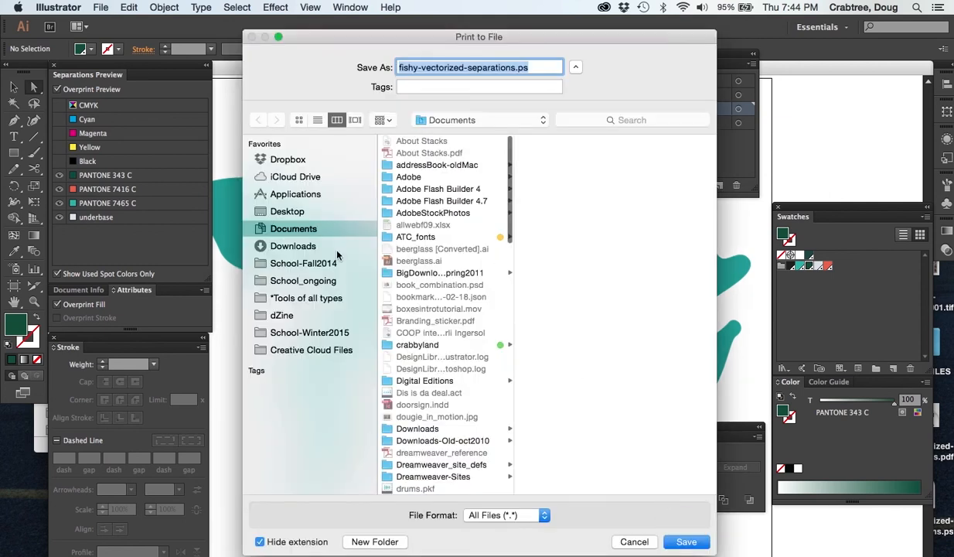
pyautogui.click(278, 213)
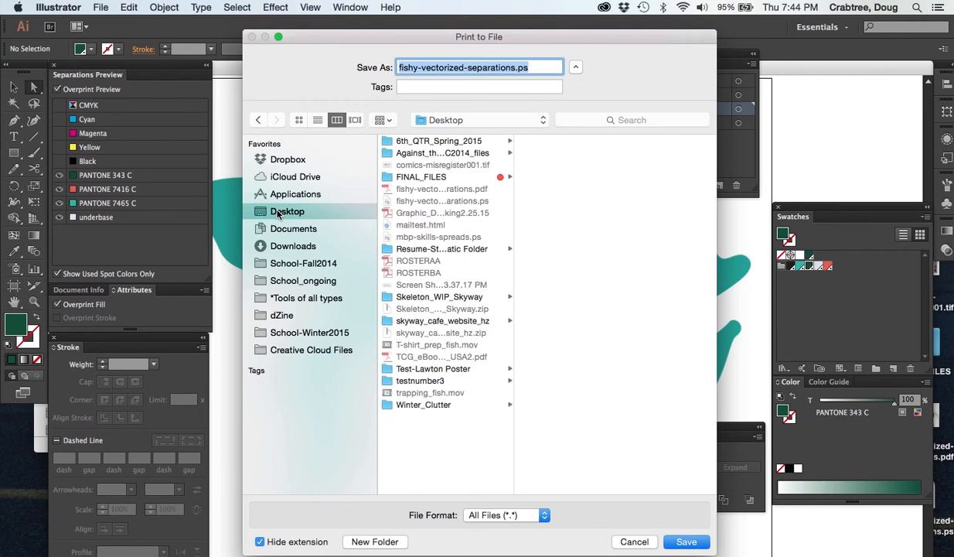
pyautogui.moveTo(422, 68)
pyautogui.mouseDown()
pyautogui.moveTo(472, 67)
pyautogui.moveTo(408, 67)
pyautogui.moveTo(421, 67)
pyautogui.mouseUp()
pyautogui.click(469, 67)
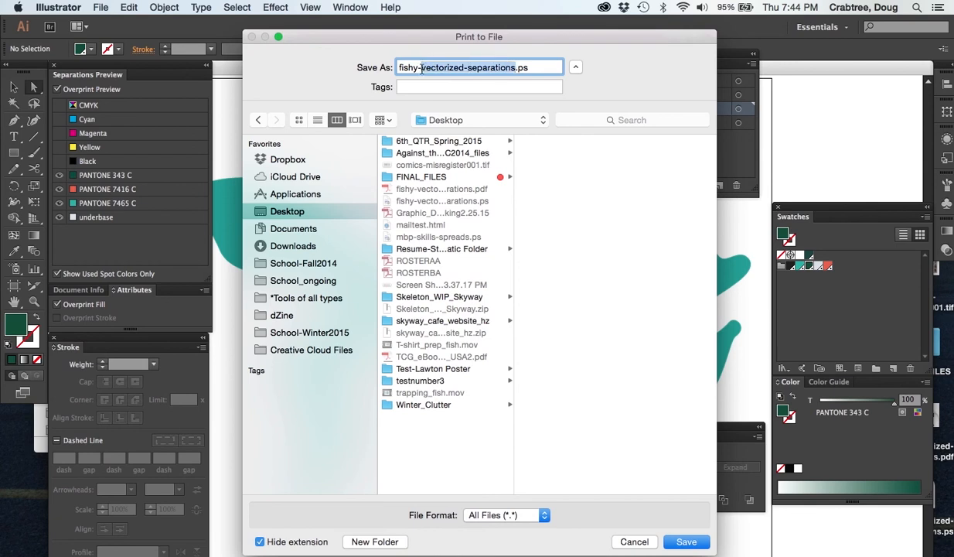
pyautogui.write('Postsc')
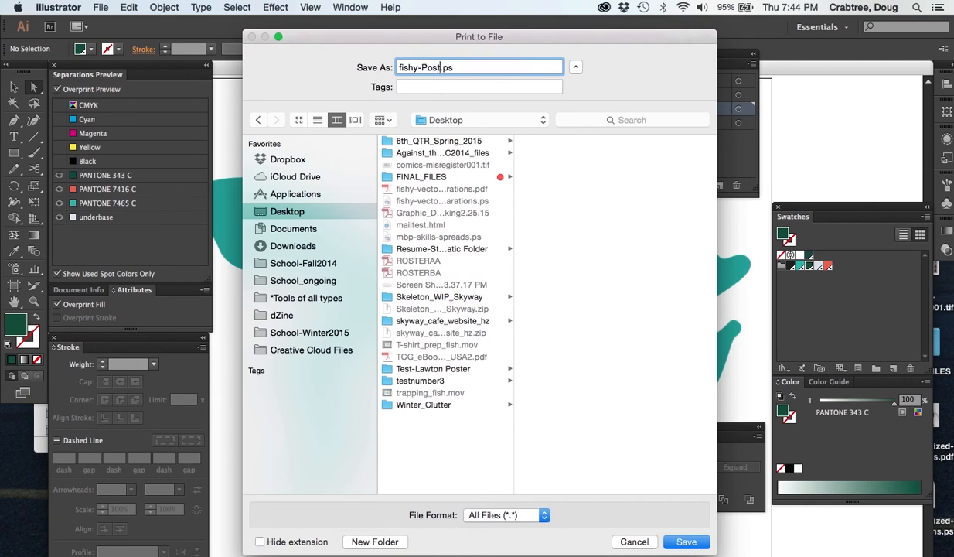
pyautogui.write('ript')
pyautogui.click(685, 542)
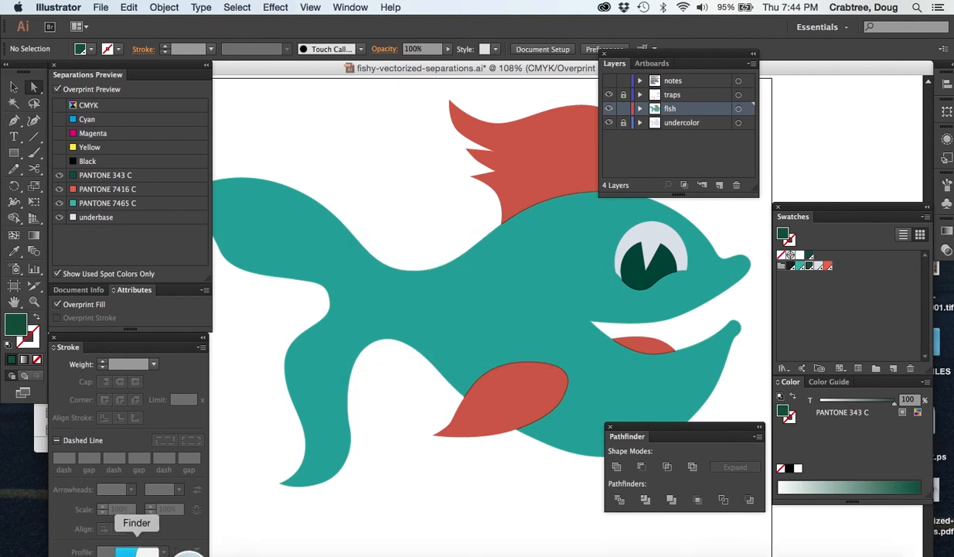
# Switch to Finder, open fishy-Postscript.ps from the Desktop with Acrobat Distiller, and review the distill message log
pyautogui.click(129, 551)
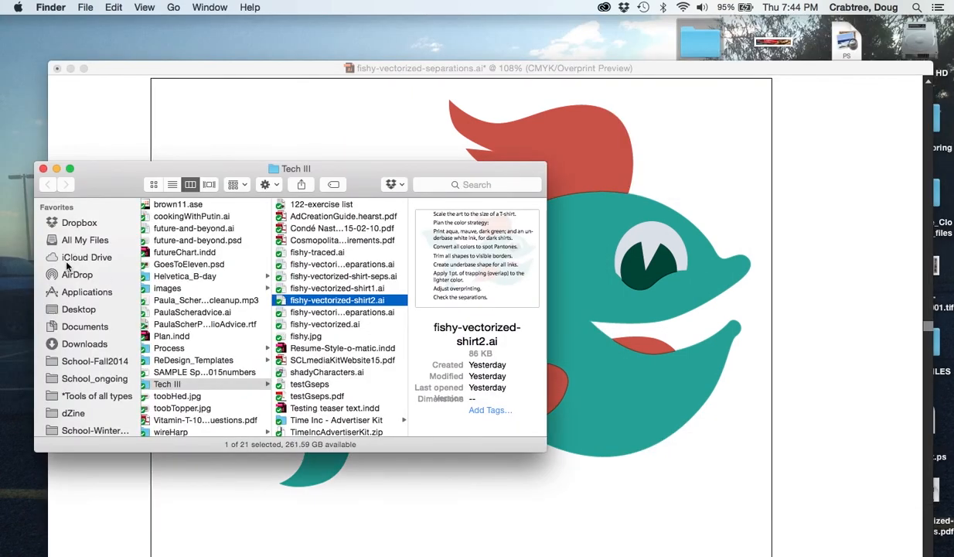
pyautogui.click(71, 312)
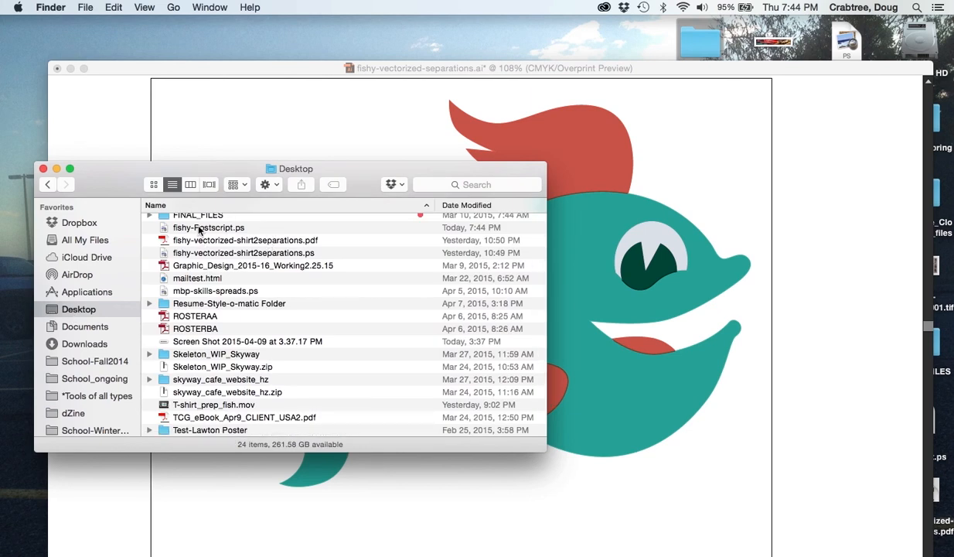
pyautogui.click(198, 228)
pyautogui.rightClick(199, 228)
pyautogui.click(199, 229)
pyautogui.rightClick(199, 228)
pyautogui.moveTo(230, 246)
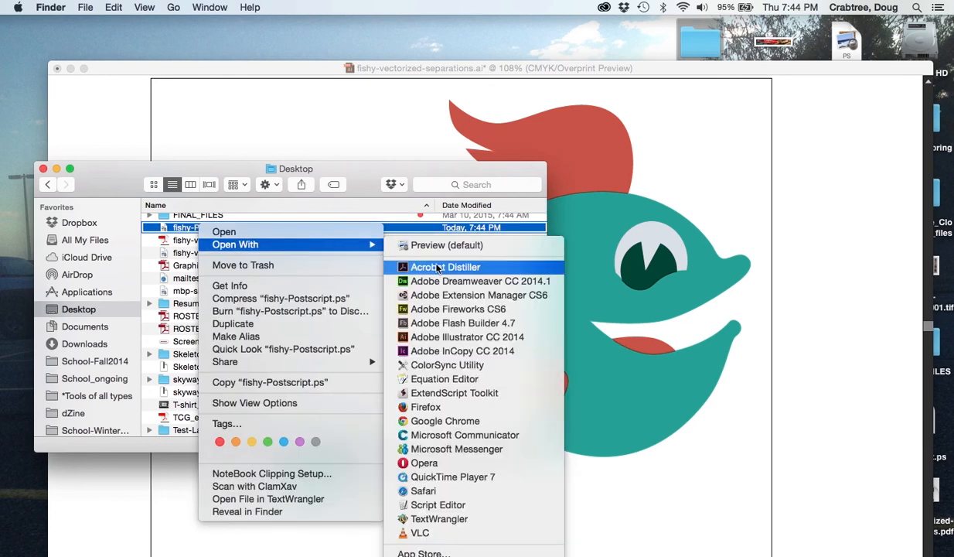
pyautogui.click(443, 268)
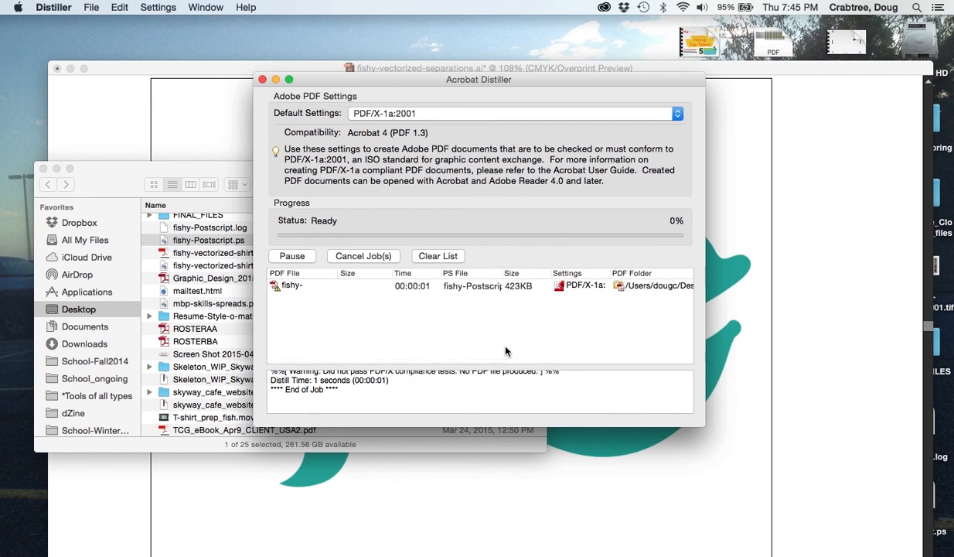
pyautogui.scroll(2, 501, 375)
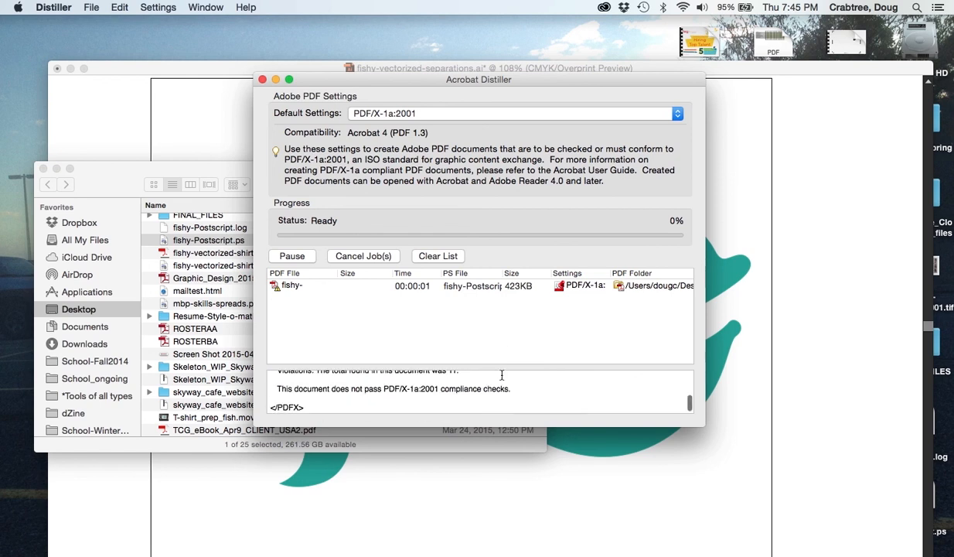
pyautogui.scroll(-2, 501, 375)
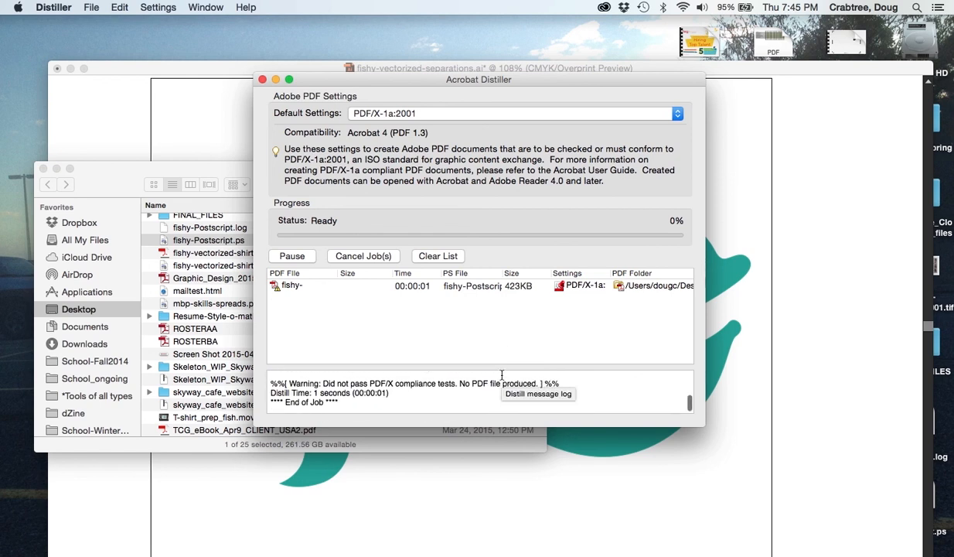
pyautogui.scroll(-2, 501, 375)
pyautogui.scroll(2, 501, 375)
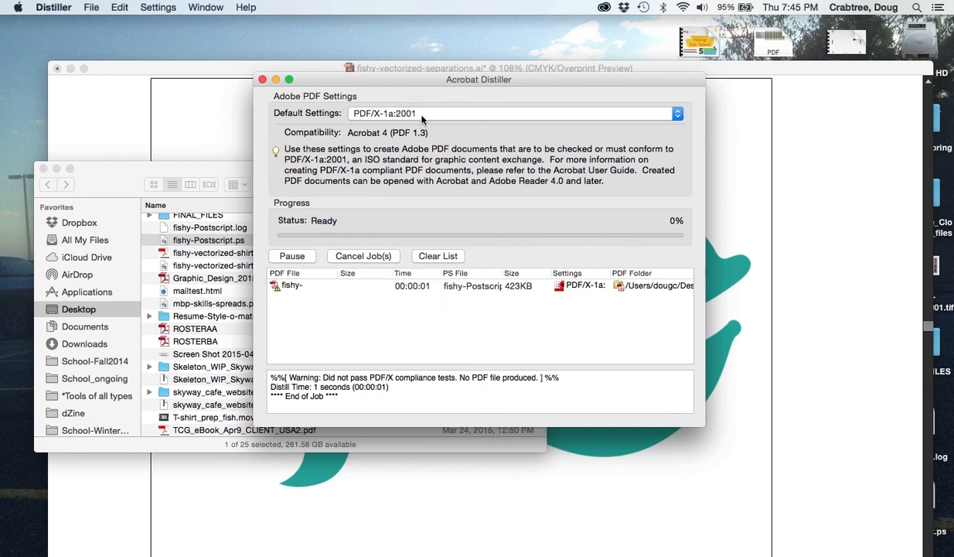
# Set the Distiller default settings to High Quality Print, distill fishy-Postscript.ps again and check the message log
pyautogui.click(379, 116)
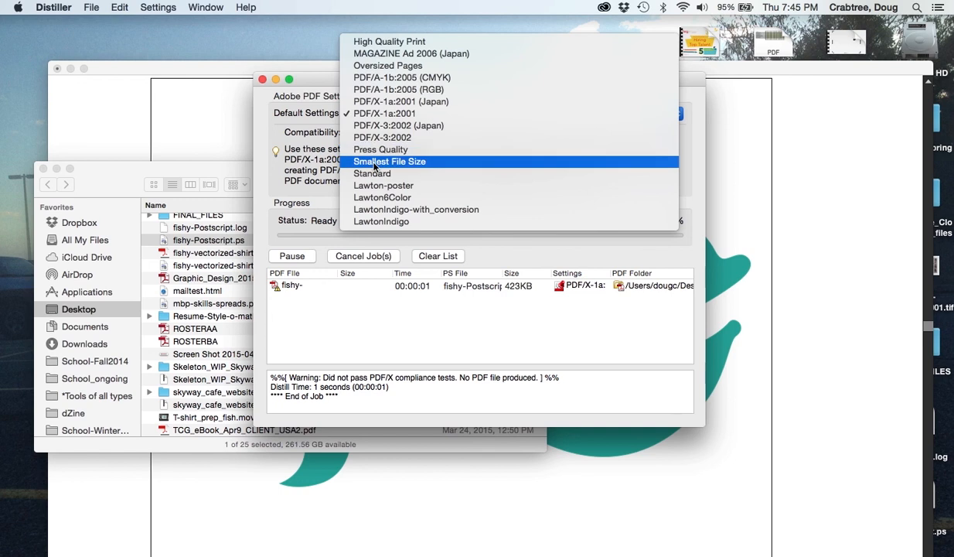
pyautogui.click(375, 45)
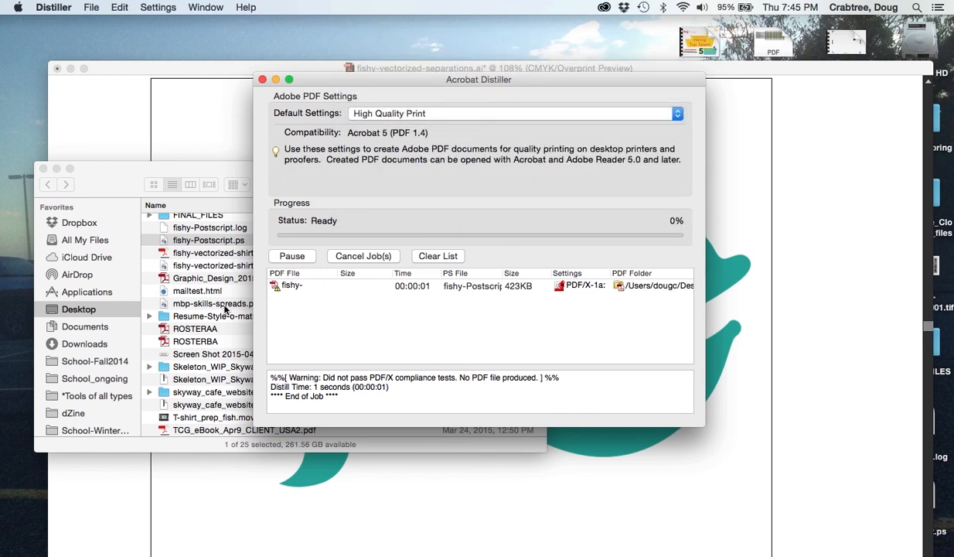
pyautogui.click(164, 244)
pyautogui.moveTo(163, 244); pyautogui.dragTo(573, 333)
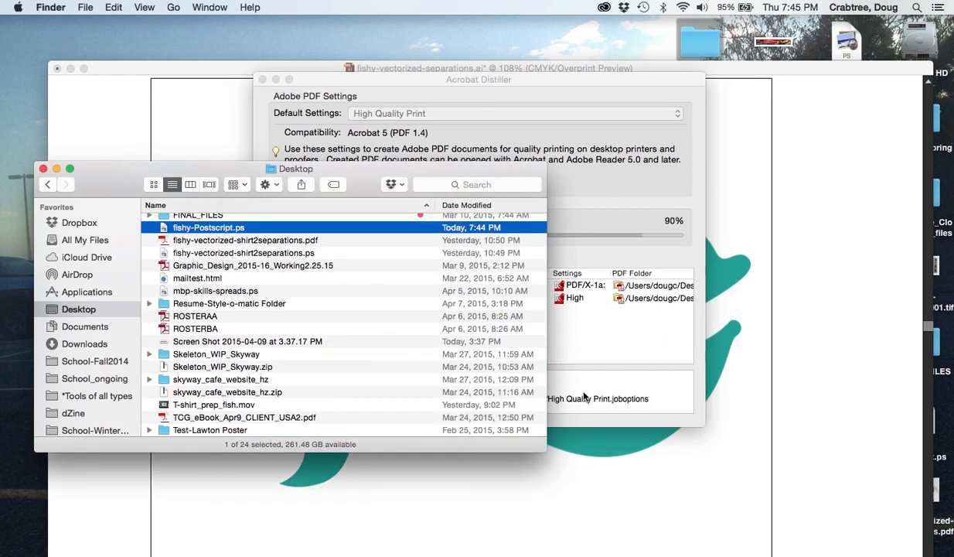
pyautogui.scroll(3, 420, 384)
pyautogui.scroll(-1, 420, 380)
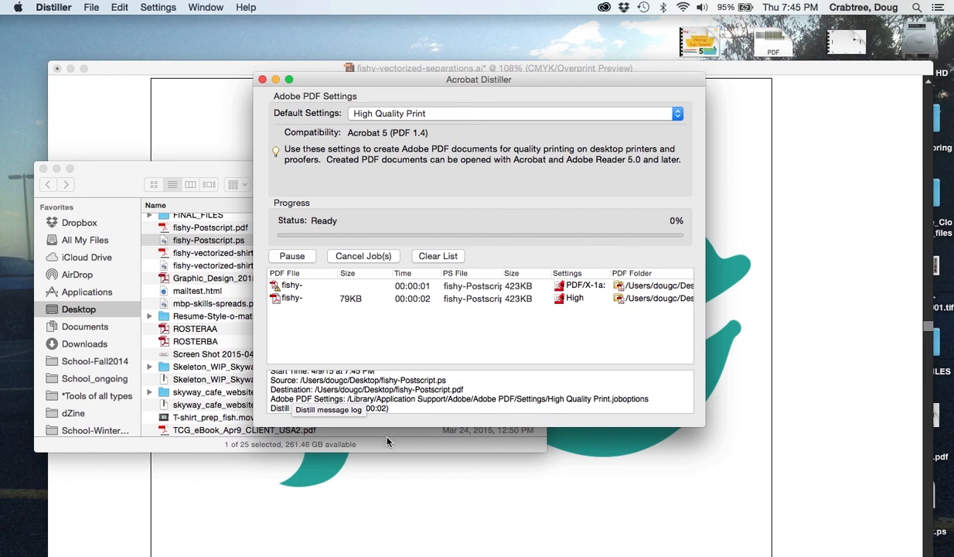
pyautogui.scroll(-2, 534, 387)
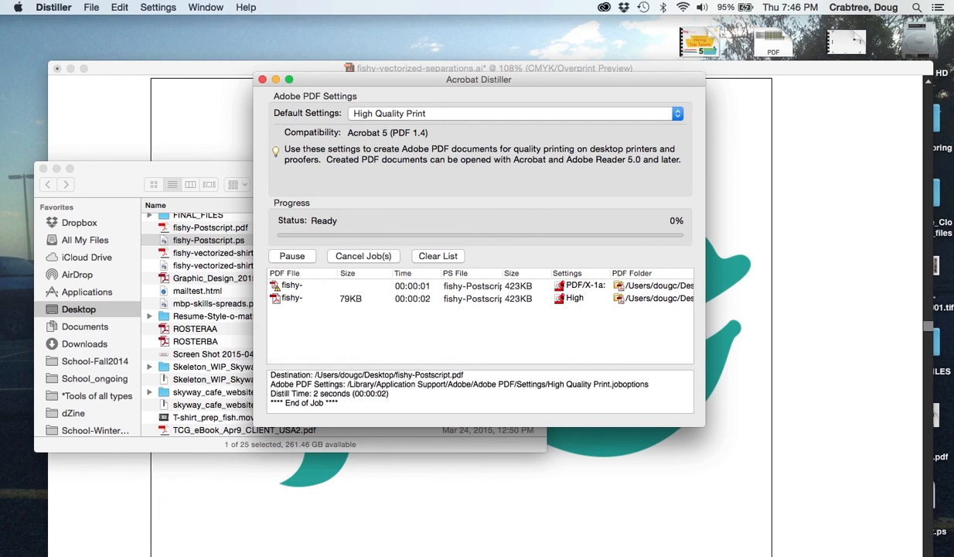
# Switch to Finder and open the distilled fishy-Postscript.pdf from the Desktop in Acrobat Pro
pyautogui.click(119, 541)
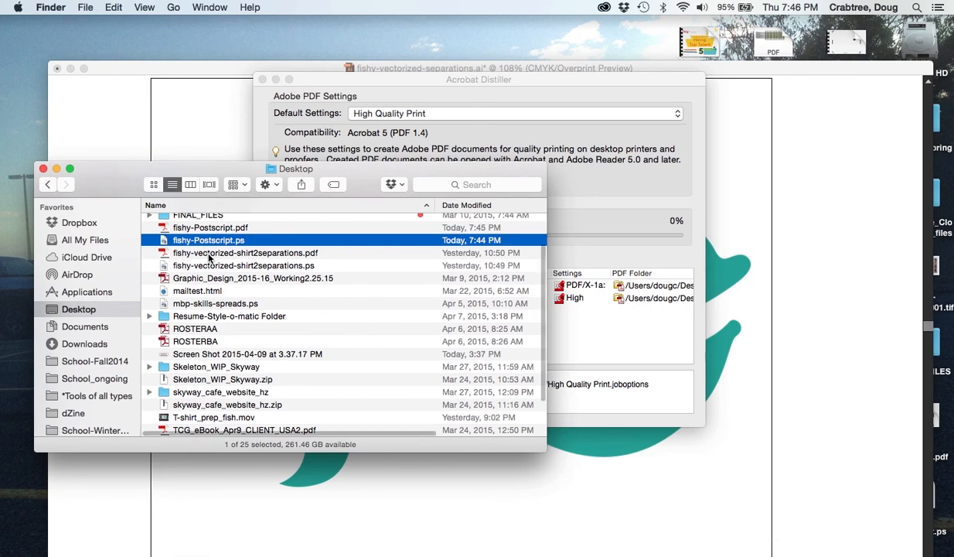
pyautogui.click(208, 229)
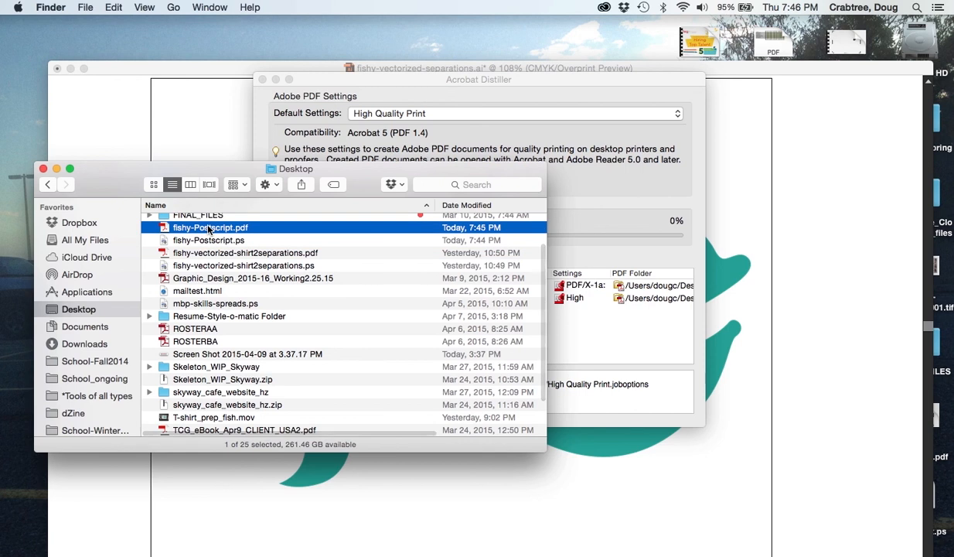
pyautogui.doubleClick(208, 229)
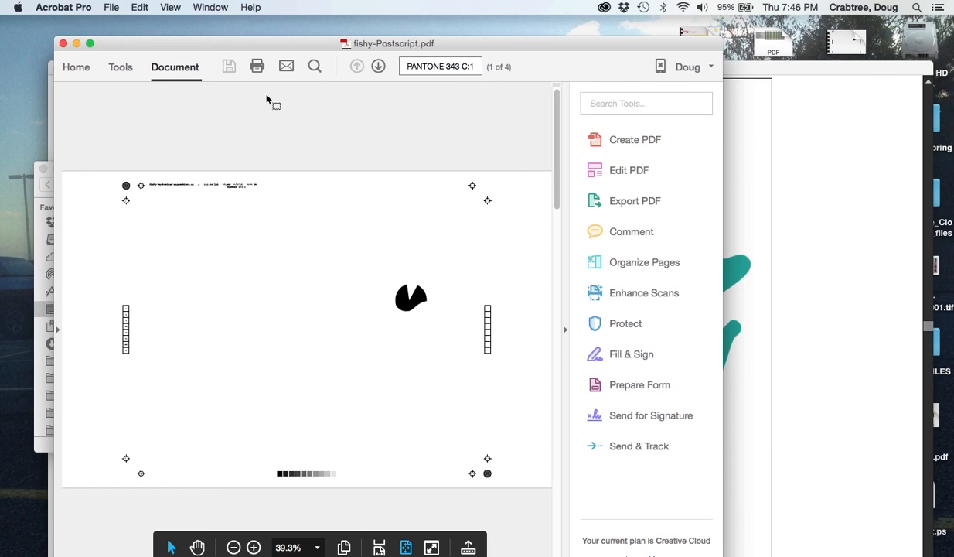
# Page through the PANTONE 343 C, PANTONE 7416 C, PANTONE 7465 C and underbase separation plates of the PDF
pyautogui.scroll(-3, 267, 96)
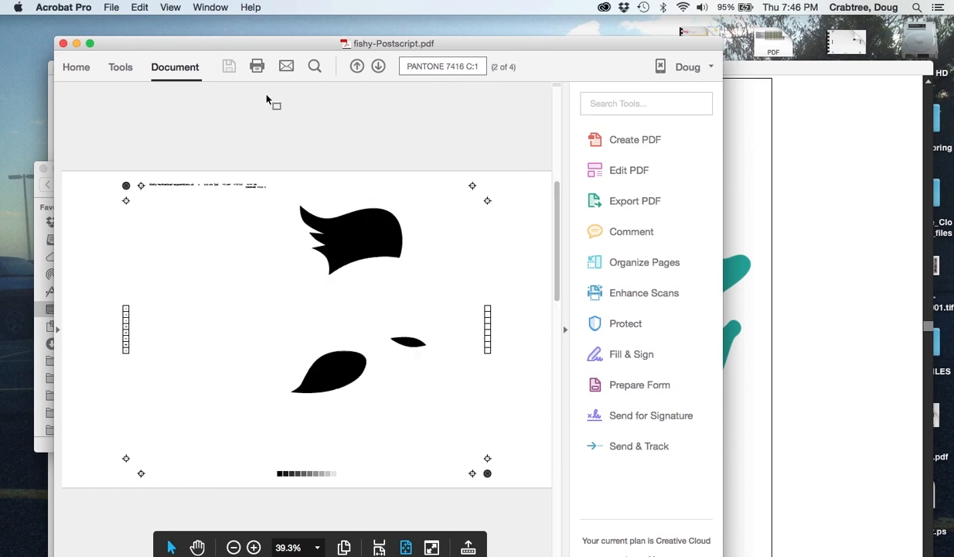
pyautogui.scroll(3, 267, 96)
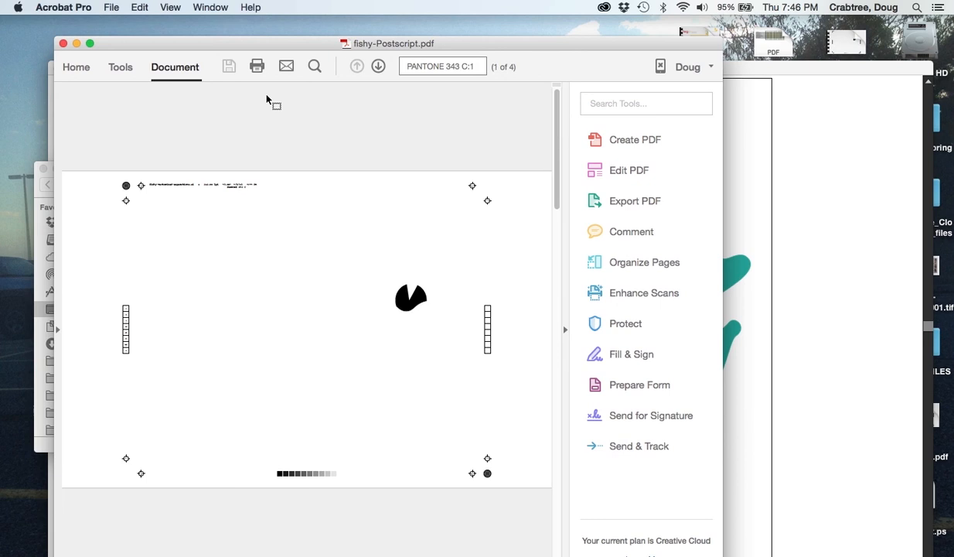
pyautogui.scroll(-3, 266, 99)
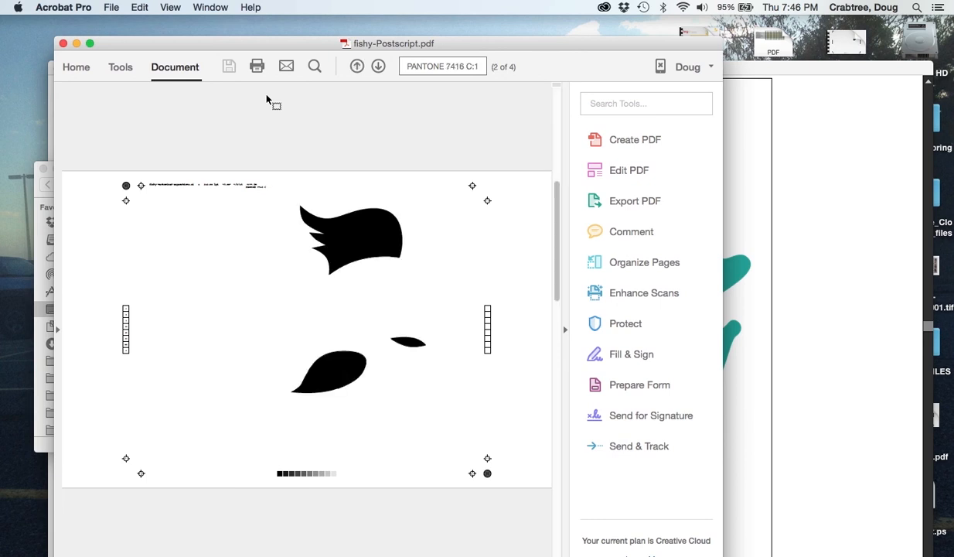
pyautogui.scroll(-3, 267, 99)
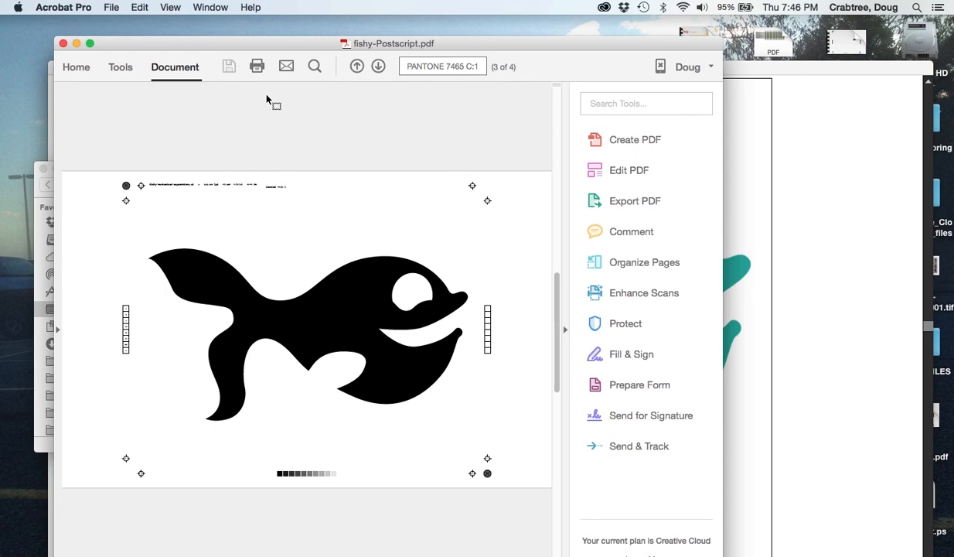
pyautogui.scroll(-3, 267, 99)
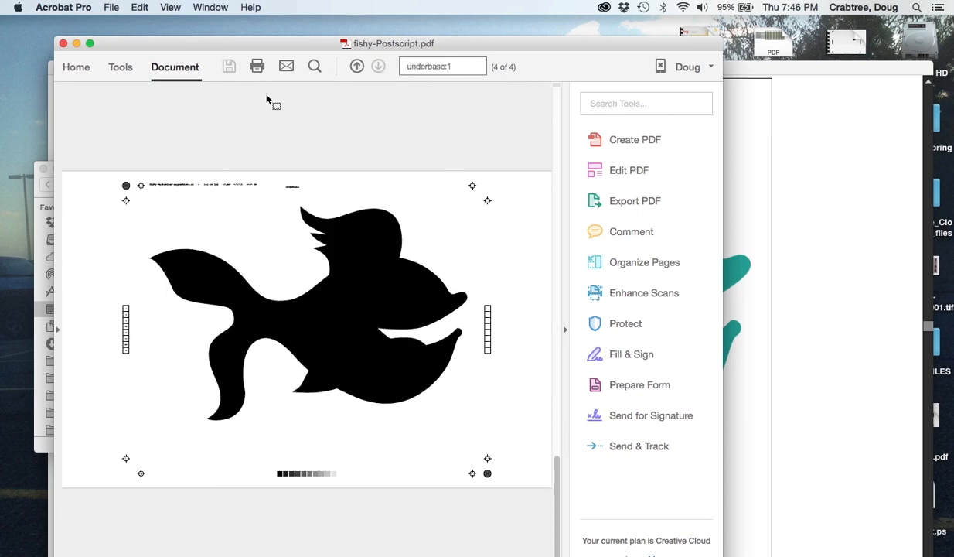
# Compare the fish outline on the PANTONE 7465 C plate with the underbase plate by alternating between the two pages
pyautogui.scroll(3, 267, 99)
pyautogui.scroll(-3, 267, 99)
pyautogui.scroll(2, 265, 241)
pyautogui.scroll(-2, 265, 242)
pyautogui.scroll(2, 265, 241)
pyautogui.scroll(-2, 265, 242)
pyautogui.press('Left')
pyautogui.press('Left')
pyautogui.press('Left')
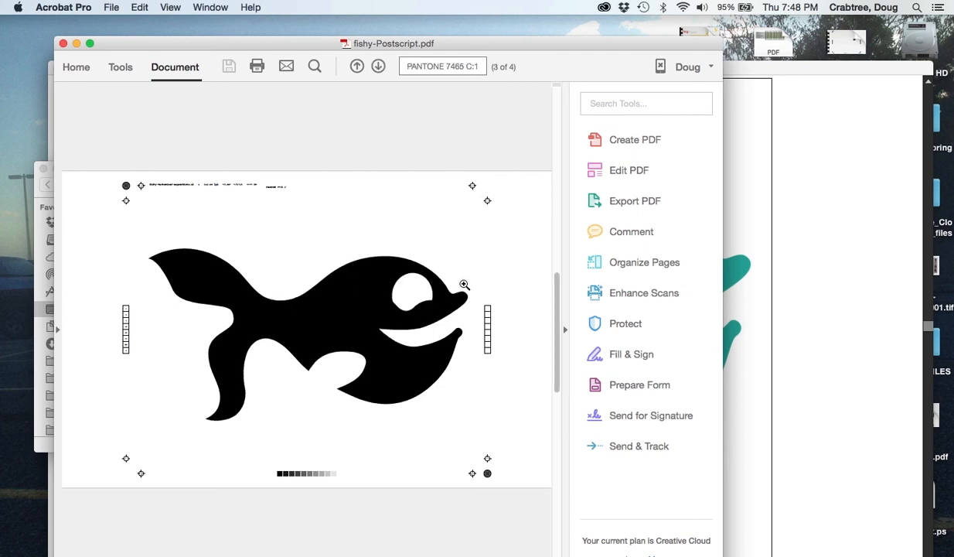
pyautogui.press('Right')
pyautogui.press('Right')
pyautogui.press('Right')
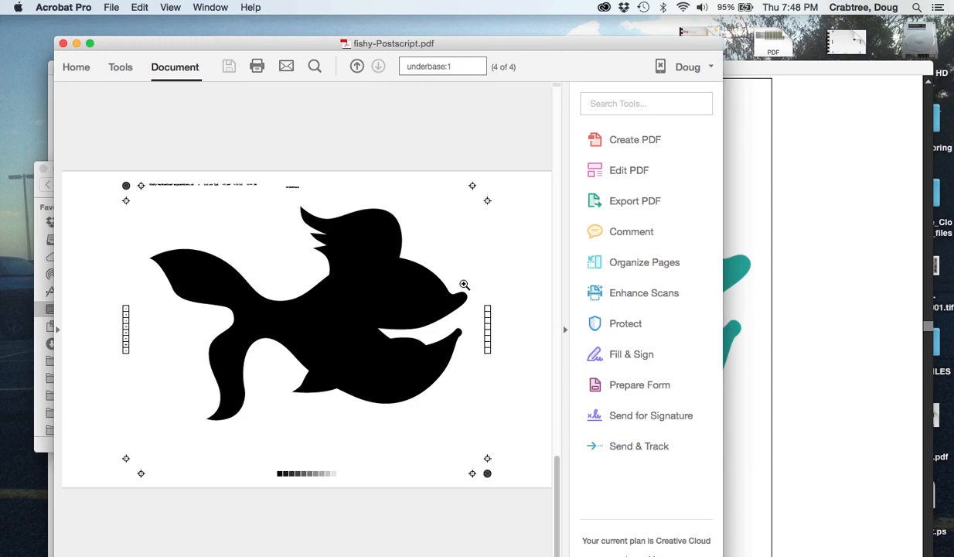